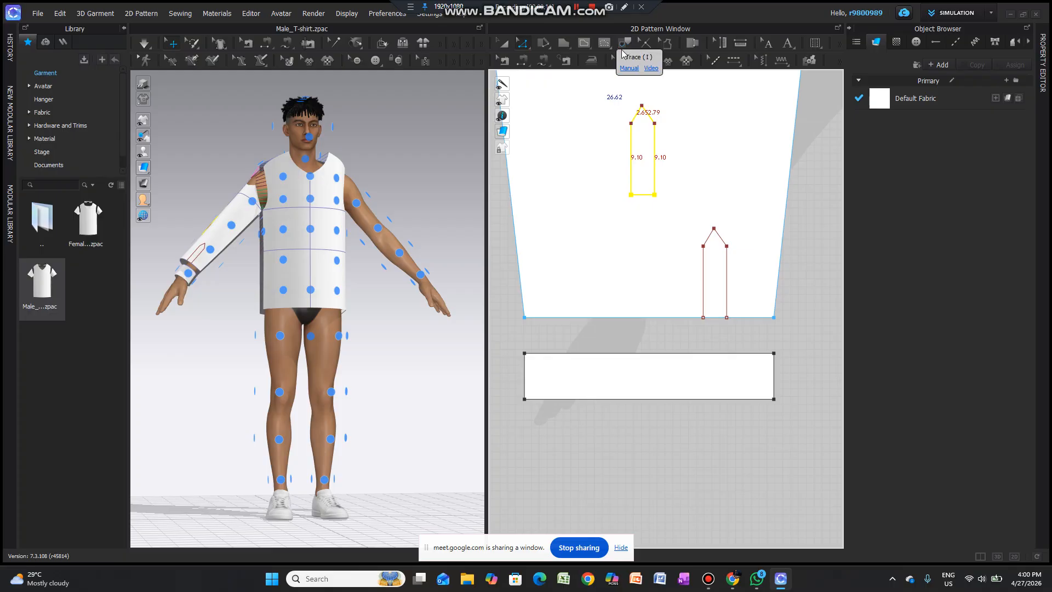
# Step: Trace the upper pointed placket shape into a separate pattern piece beside the sleeve, and delete the original outline from the sleeve
pyautogui.click(623, 49)
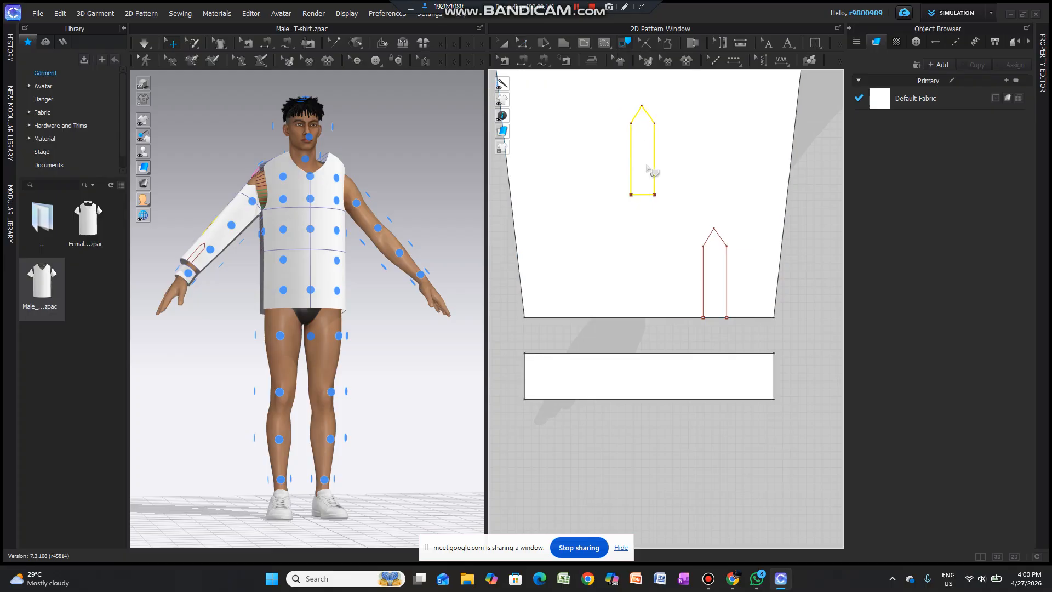
pyautogui.rightClick(653, 181)
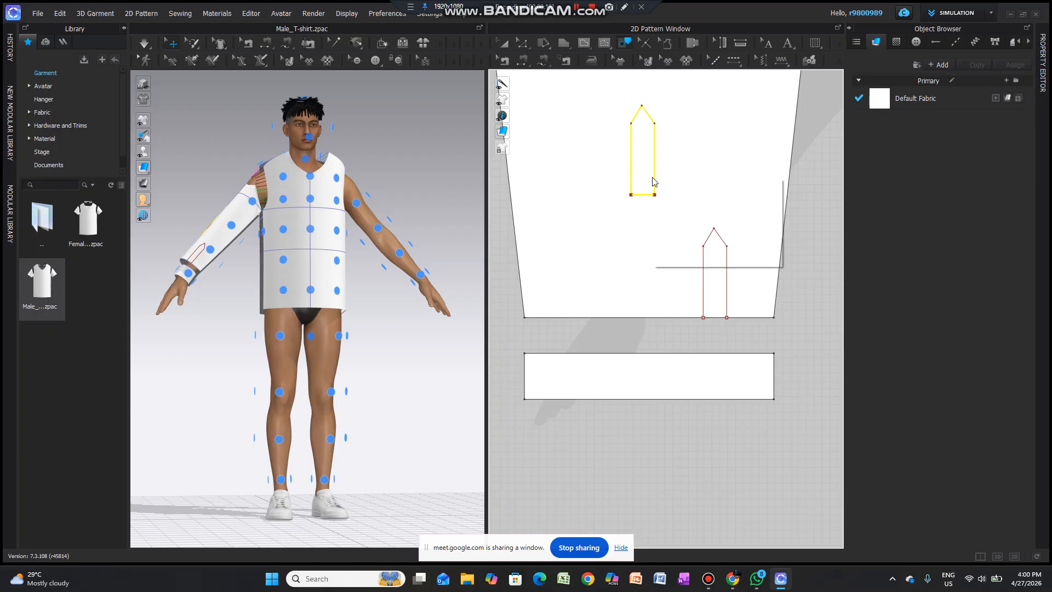
pyautogui.click(688, 186)
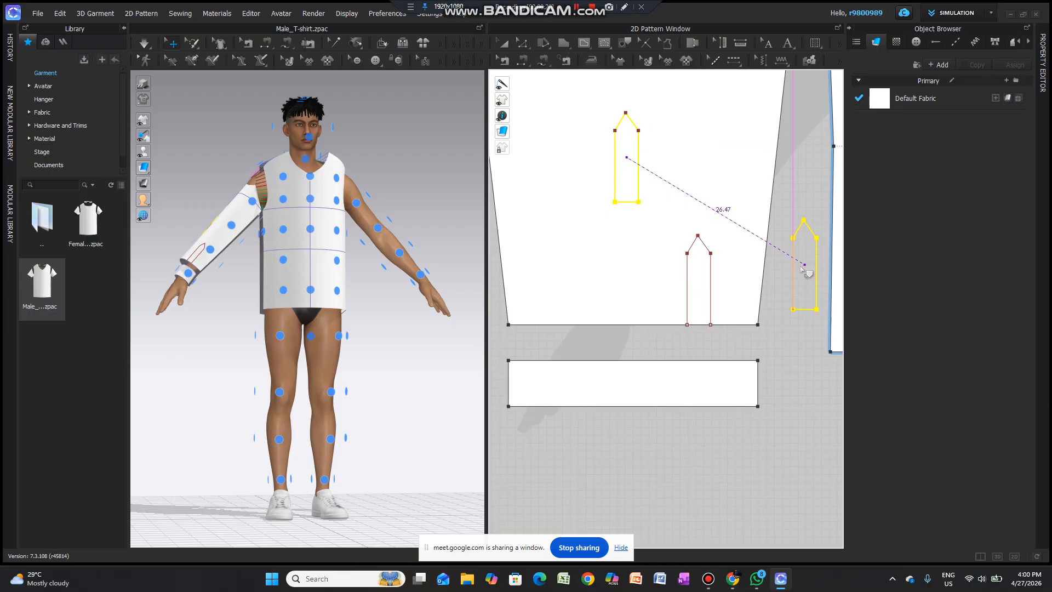
pyautogui.click(798, 271)
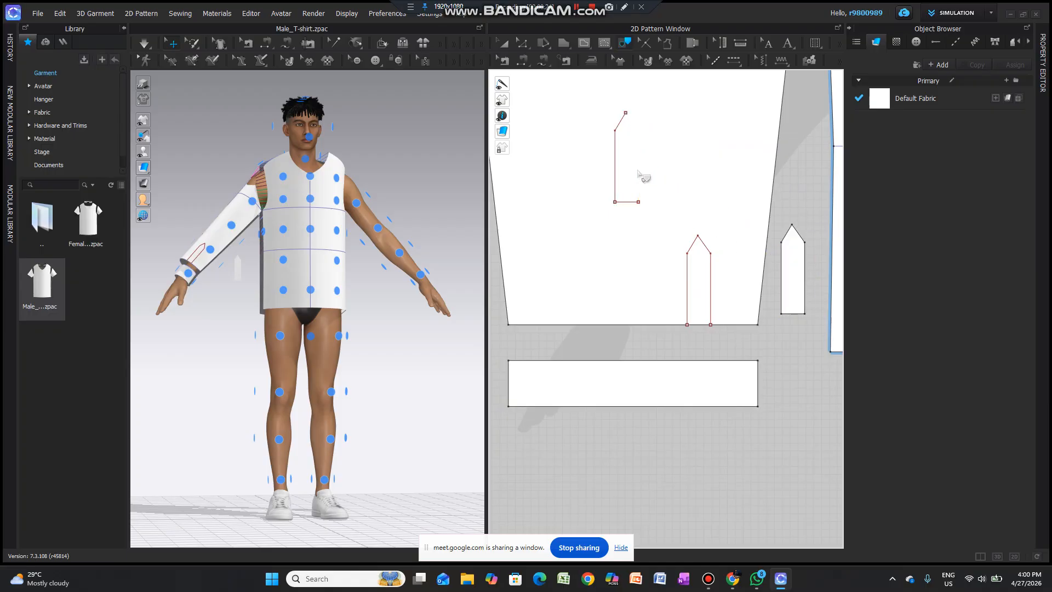
pyautogui.press('Delete')
pyautogui.press('Delete')
# Step: Check the width of the new placket piece along its bottom edge
pyautogui.scroll(4, 799, 431)
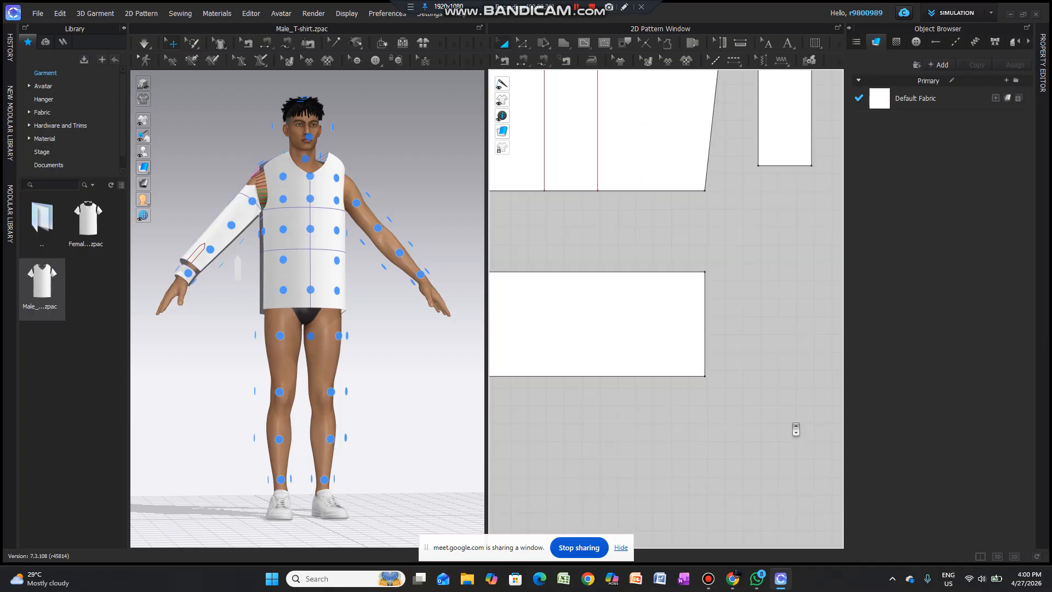
pyautogui.scroll(-5, 796, 431)
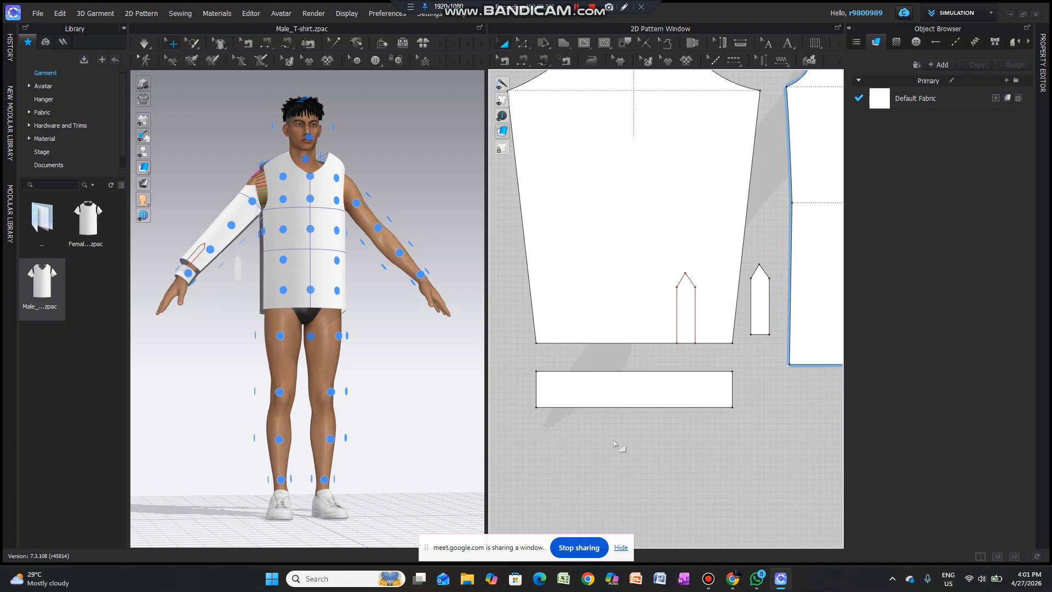
pyautogui.scroll(2, 775, 363)
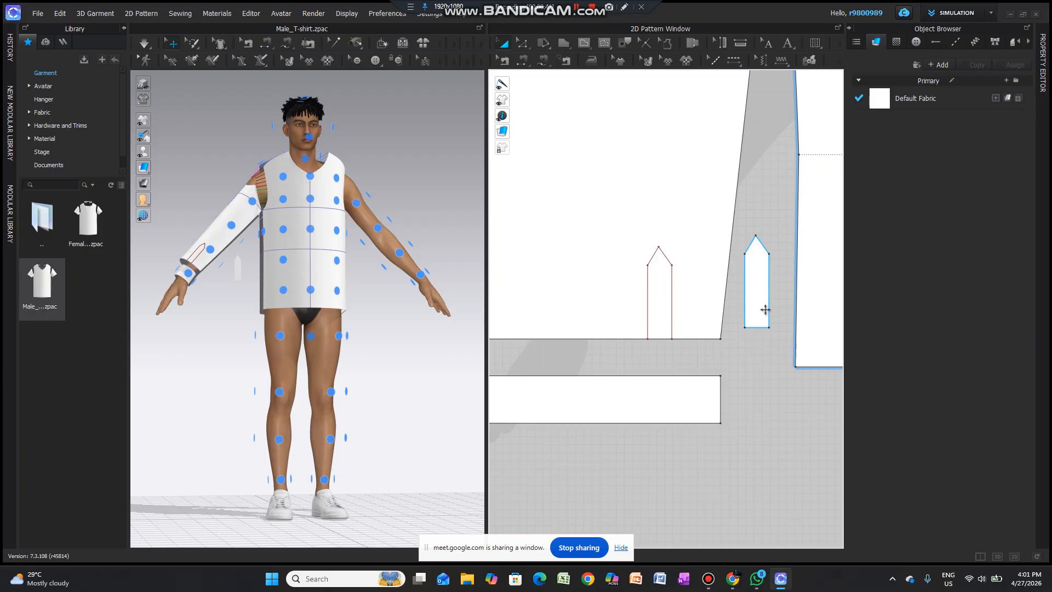
pyautogui.scroll(-1, 579, 416)
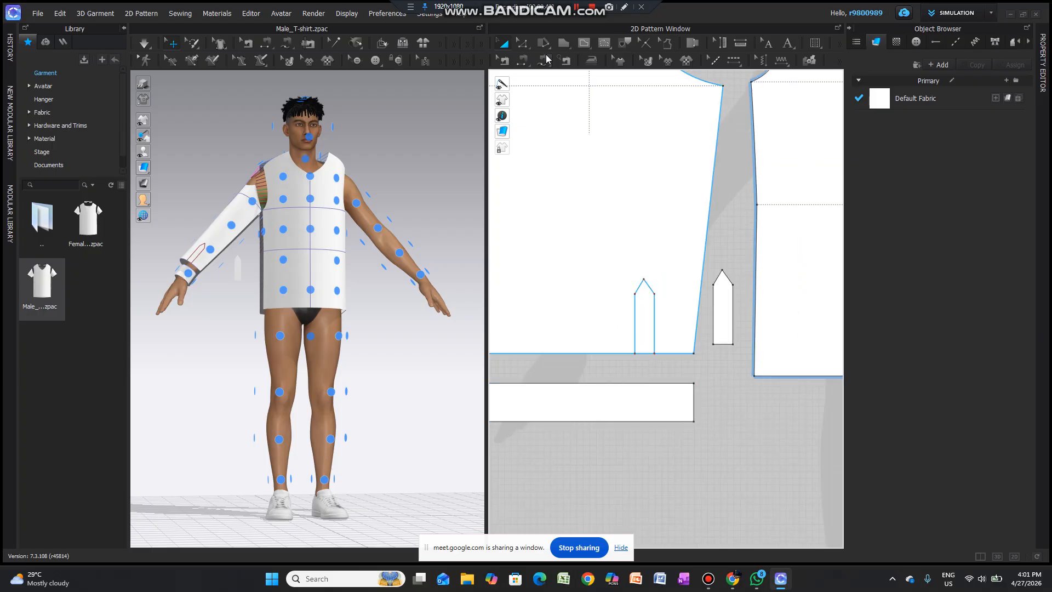
pyautogui.click(522, 43)
pyautogui.scroll(-2, 620, 372)
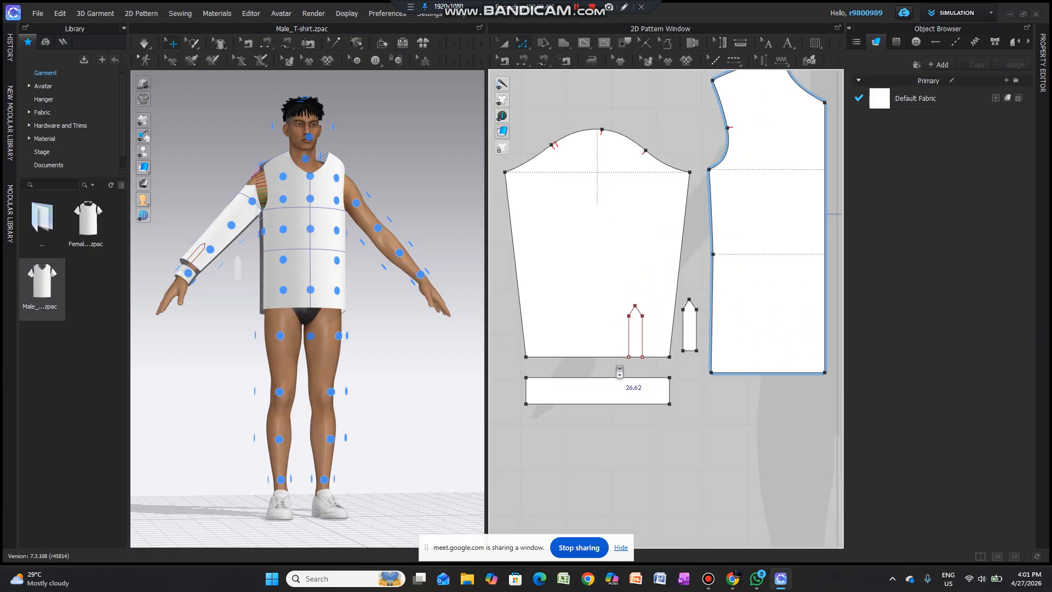
pyautogui.scroll(1, 549, 430)
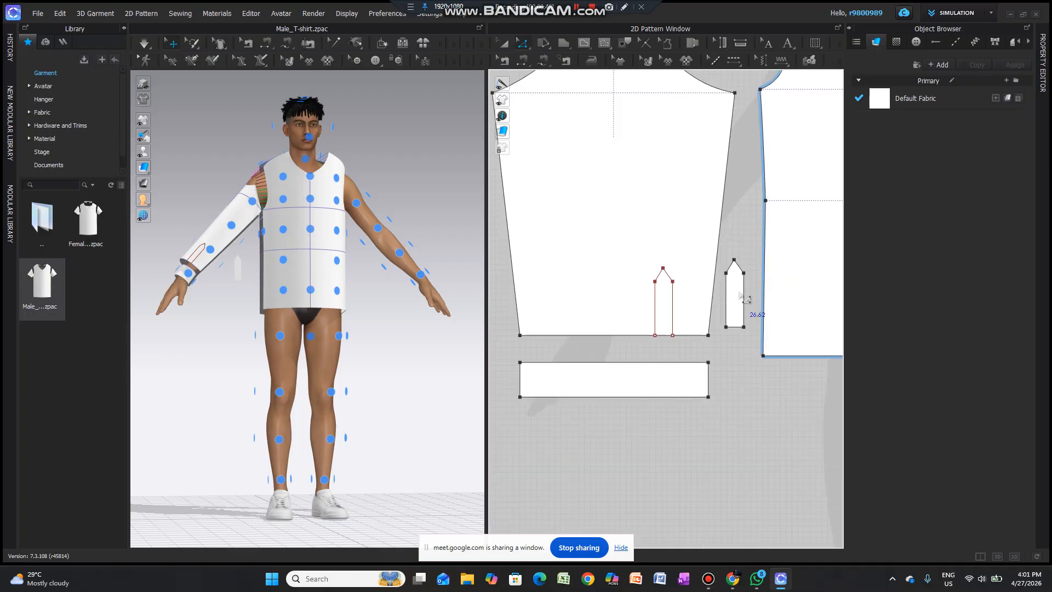
pyautogui.click(739, 331)
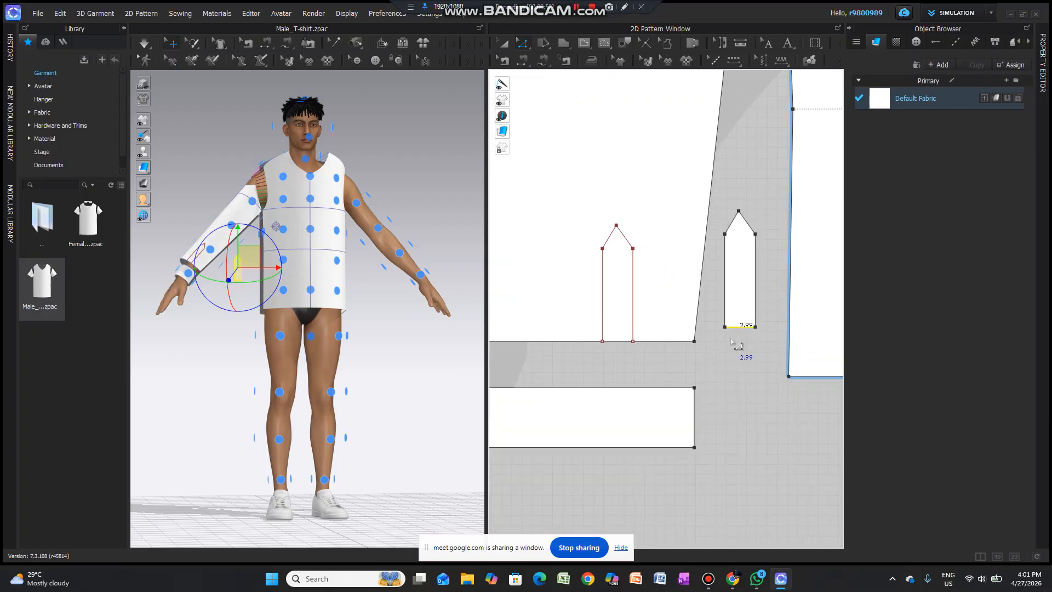
pyautogui.scroll(1, 745, 352)
pyautogui.scroll(-1, 759, 359)
# Step: Extend the cuff's left short edge outward by 2.99 cm with Offset Pattern Outline, using perpendicular side segments and the default corner
pyautogui.click(503, 390)
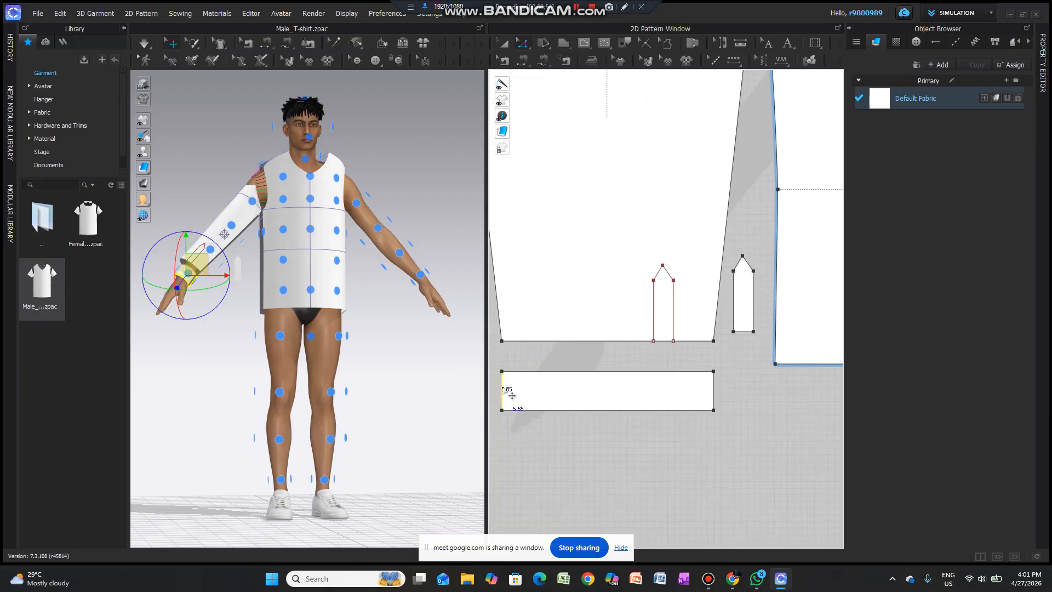
pyautogui.scroll(-2, 502, 389)
pyautogui.scroll(-1, 797, 419)
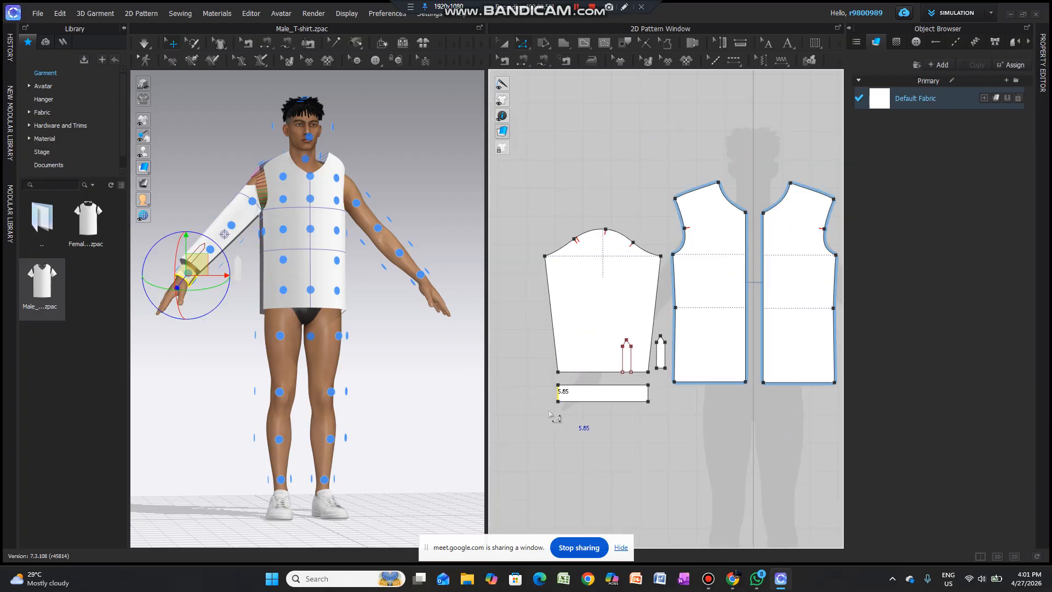
pyautogui.scroll(2, 553, 417)
pyautogui.rightClick(586, 372)
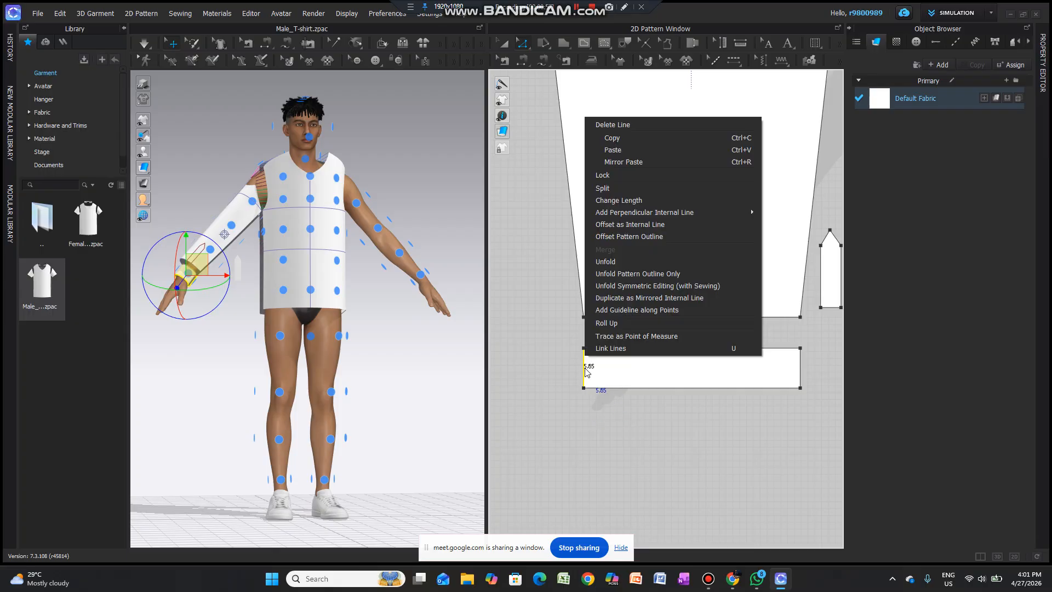
pyautogui.click(633, 237)
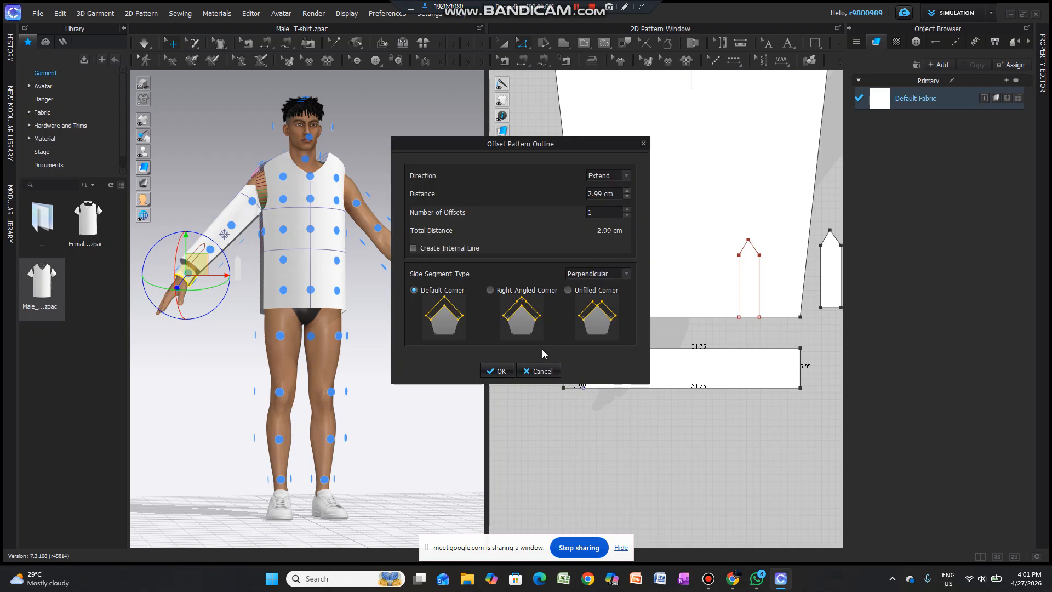
pyautogui.click(497, 371)
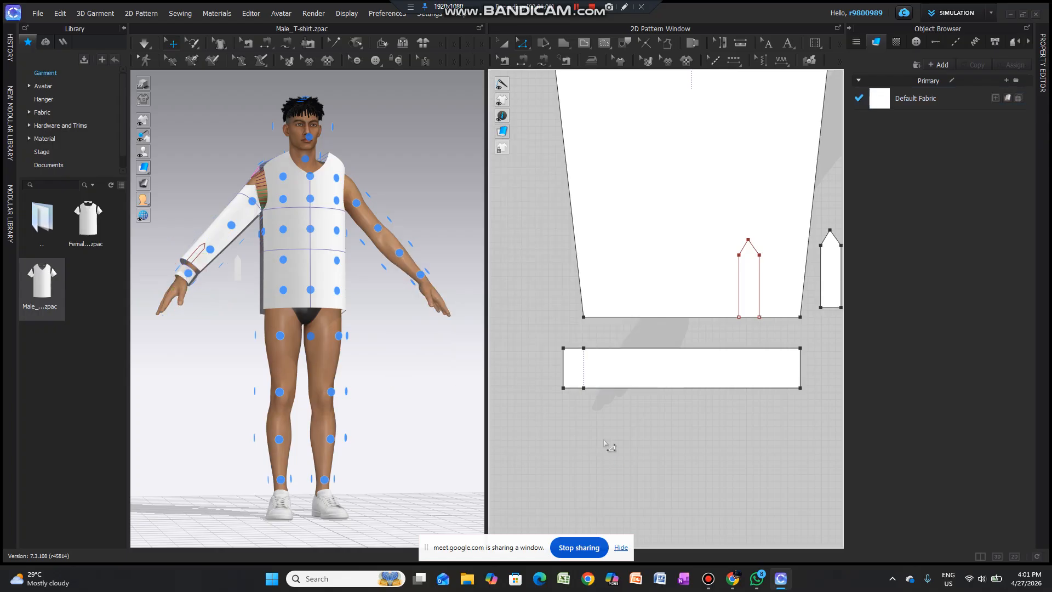
# Step: Cut the sleeve open along the right vertical line of the placket shape at the hem
pyautogui.scroll(4, 663, 440)
pyautogui.scroll(-1, 662, 439)
pyautogui.scroll(-3, 718, 441)
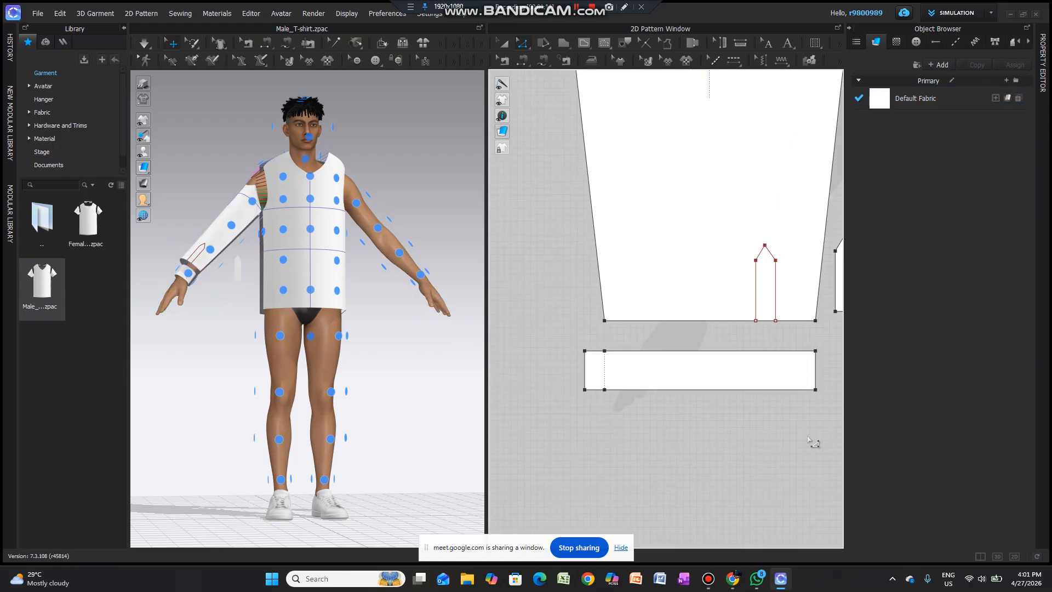
pyautogui.scroll(2, 809, 437)
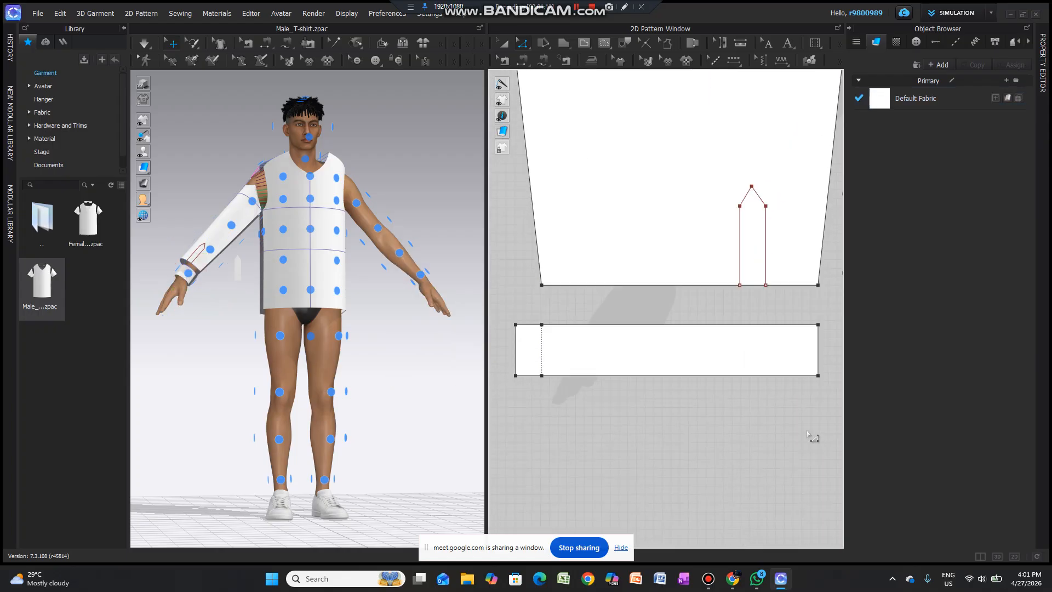
pyautogui.click(766, 263)
pyautogui.rightClick(767, 260)
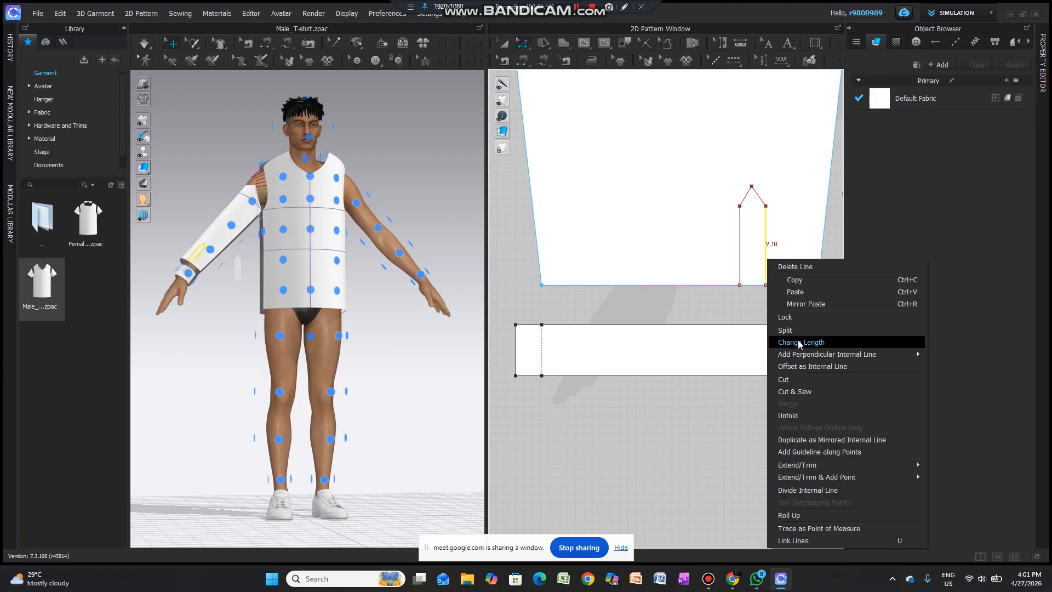
pyautogui.click(804, 380)
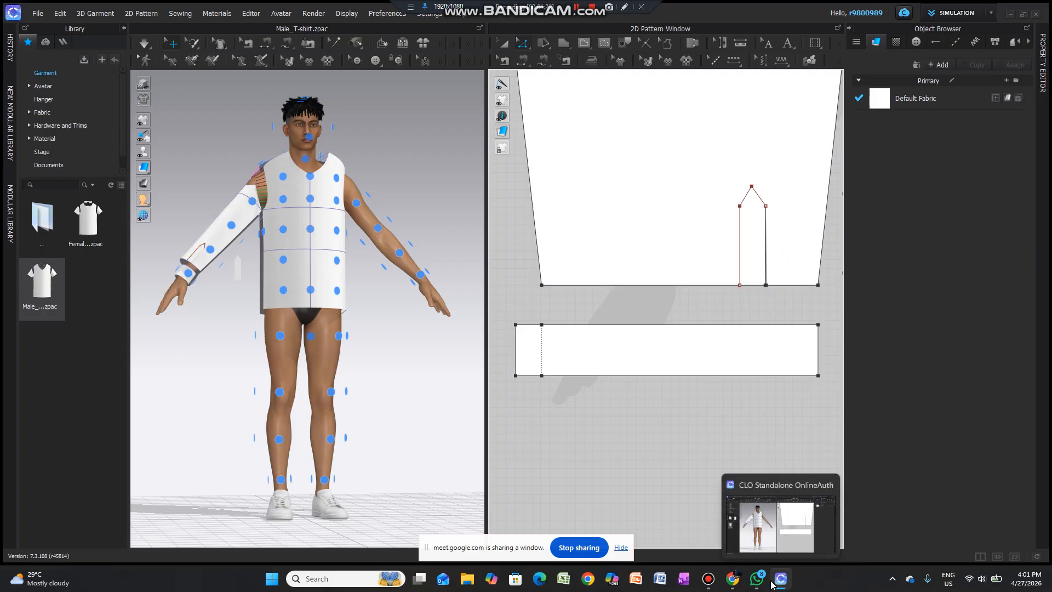
# Step: Switch to the Google Meet window, admit the waiting guest, and return to the CLO pattern workspace
pyautogui.moveTo(734, 583)
pyautogui.click(732, 524)
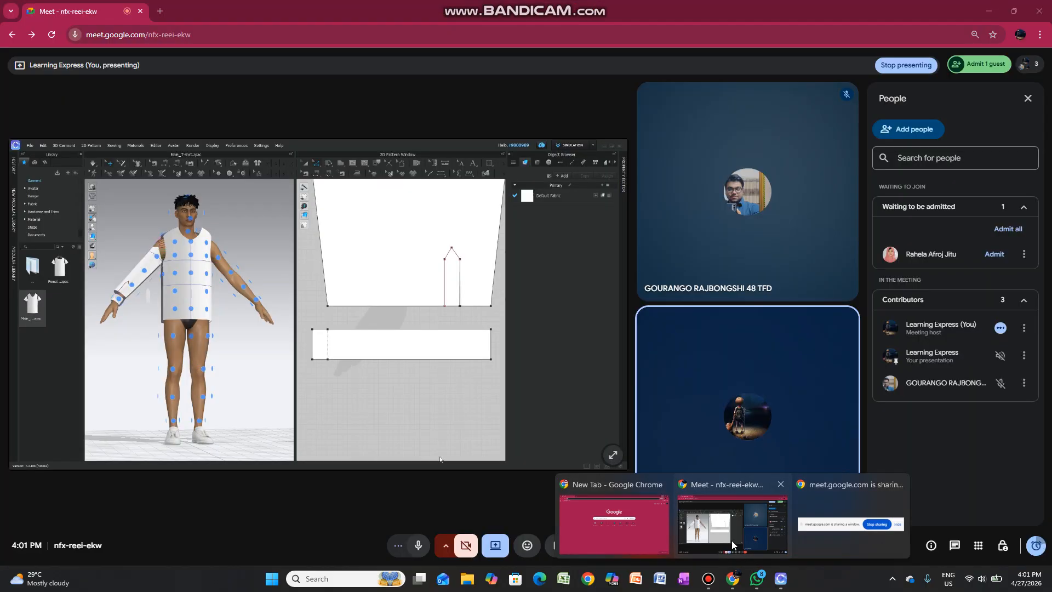
pyautogui.click(995, 253)
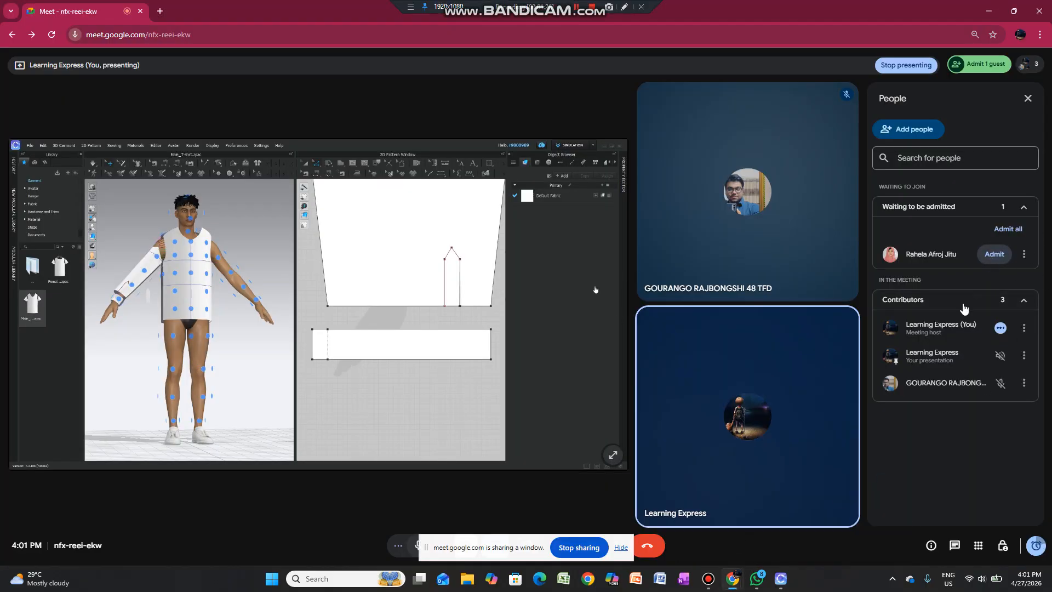
pyautogui.moveTo(707, 578)
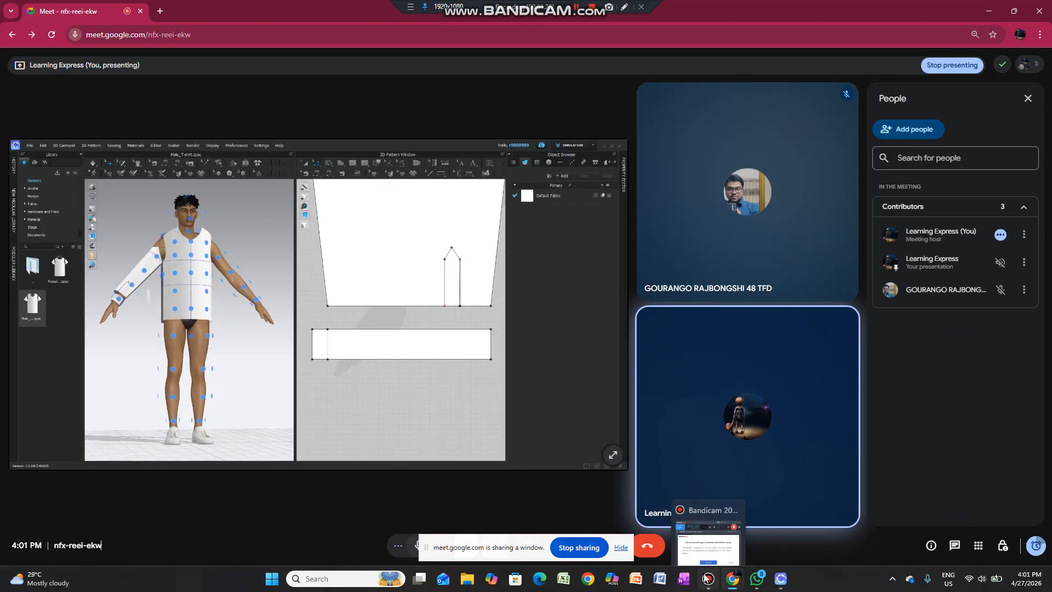
pyautogui.click(778, 580)
# Step: Check the length of the sleeve hem segment between the placket slit and the right sleeve seam
pyautogui.scroll(-2, 758, 376)
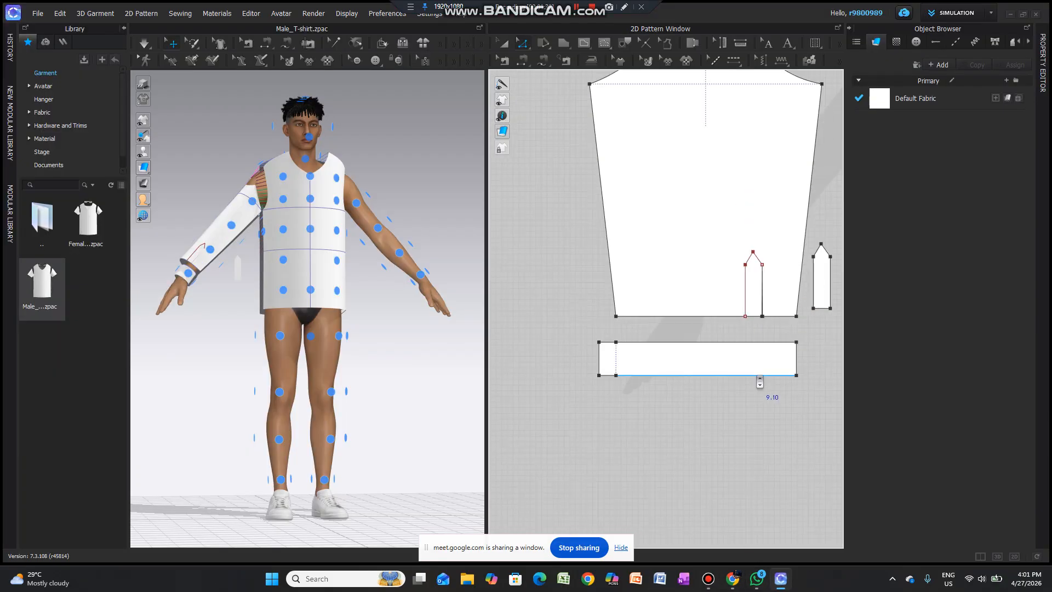
pyautogui.scroll(2, 782, 402)
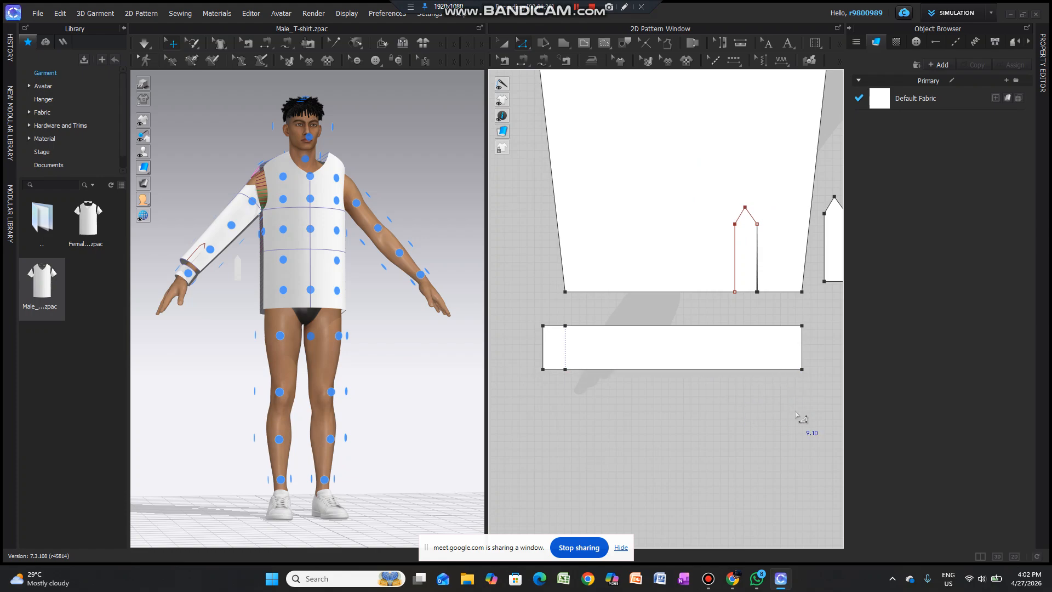
pyautogui.scroll(-1, 800, 413)
pyautogui.scroll(2, 815, 403)
pyautogui.scroll(-1, 780, 393)
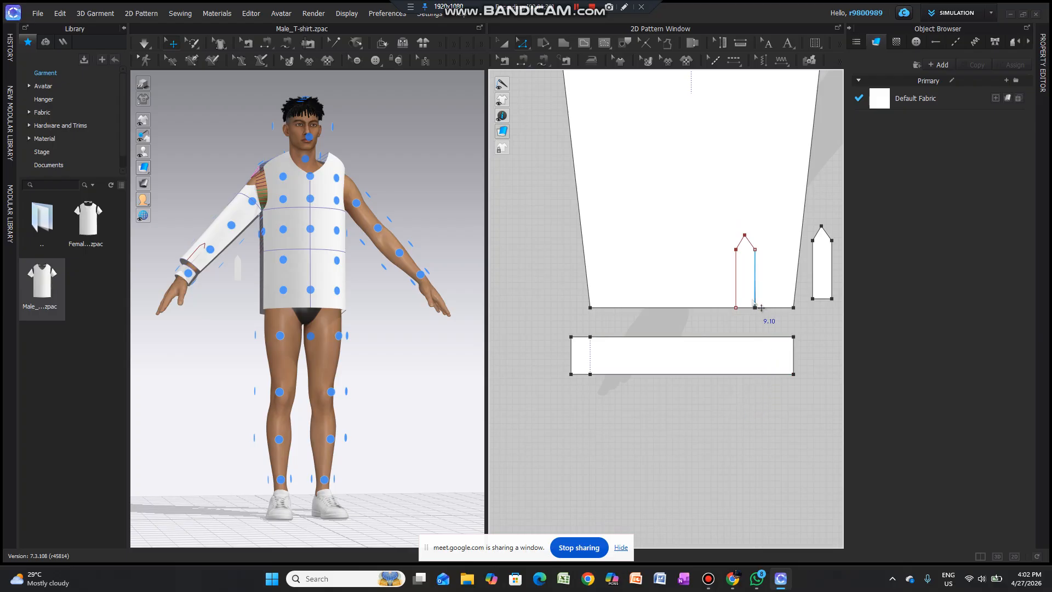
pyautogui.click(774, 318)
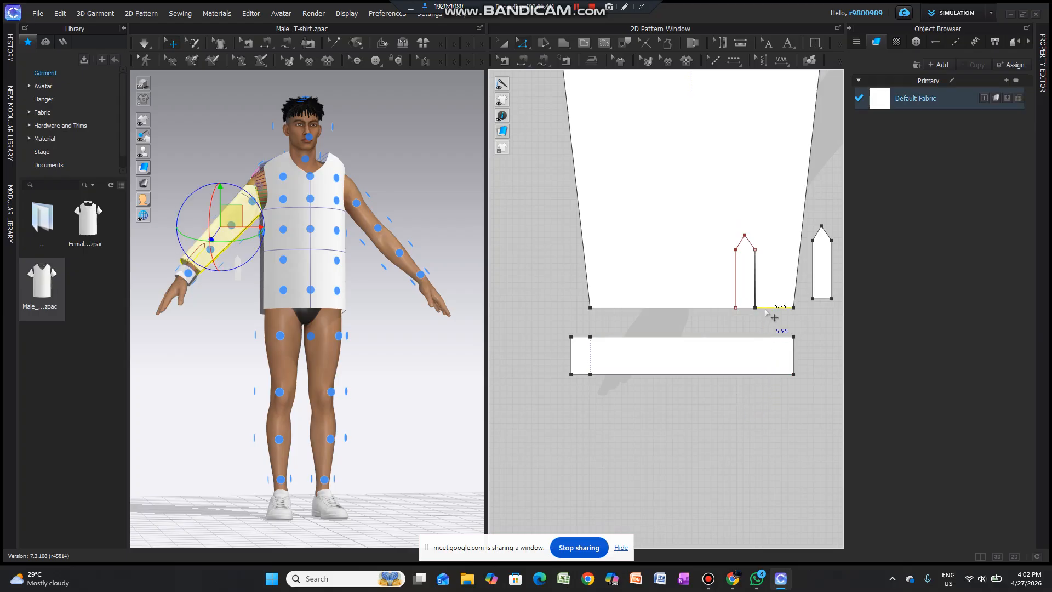
pyautogui.scroll(1, 778, 317)
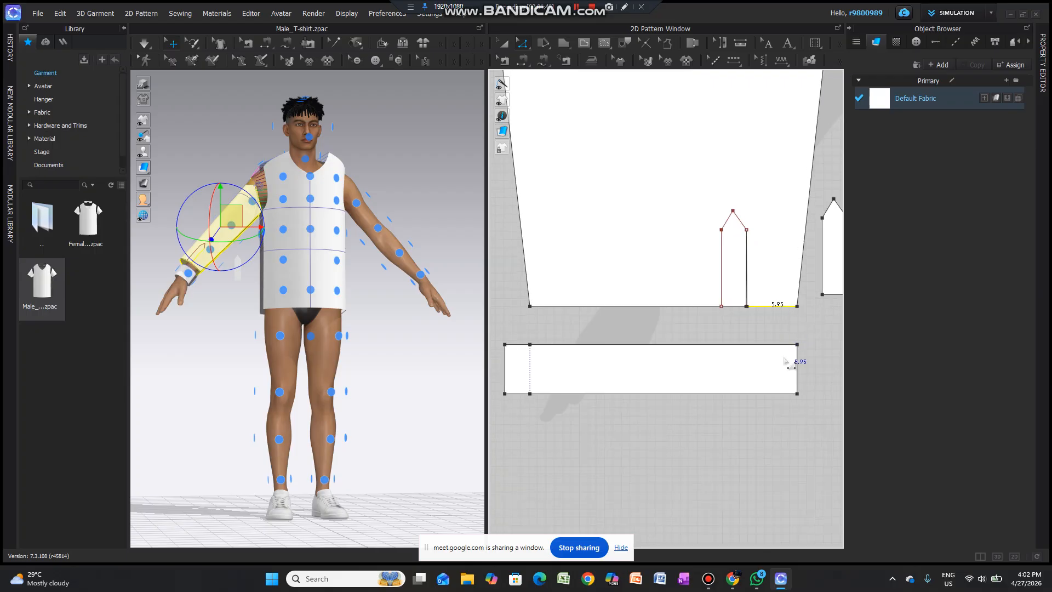
# Step: Offset the cuff's right short edge inward by 5.95 cm as a single extended internal line
pyautogui.click(798, 377)
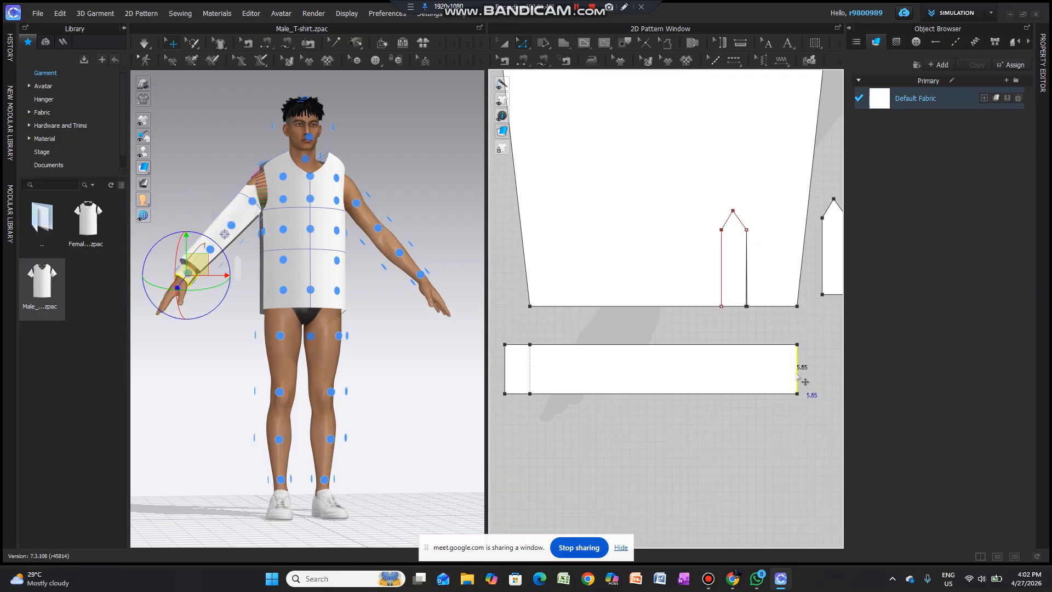
pyautogui.rightClick(798, 377)
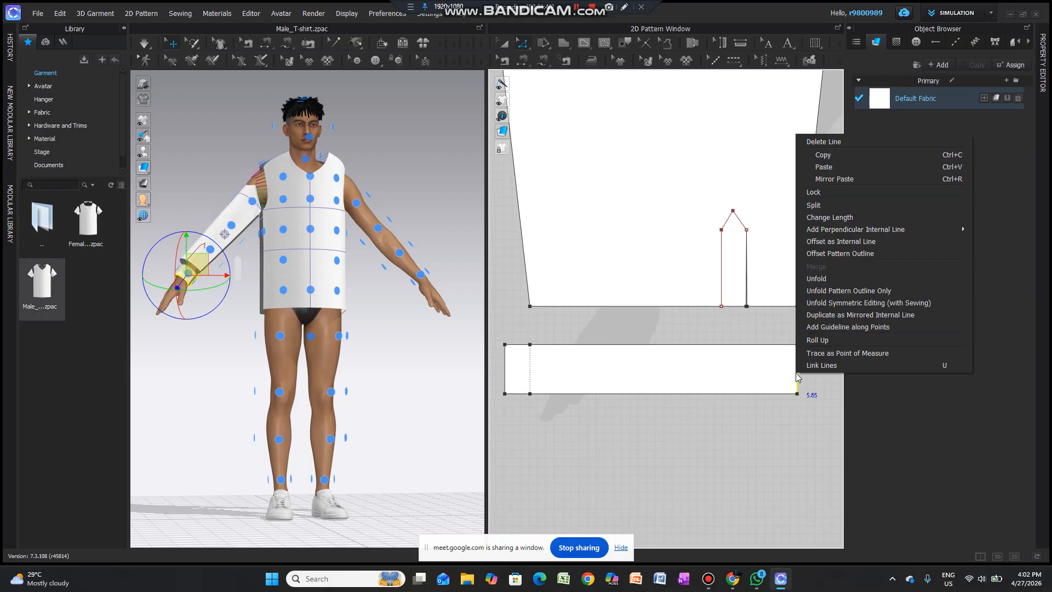
pyautogui.click(831, 241)
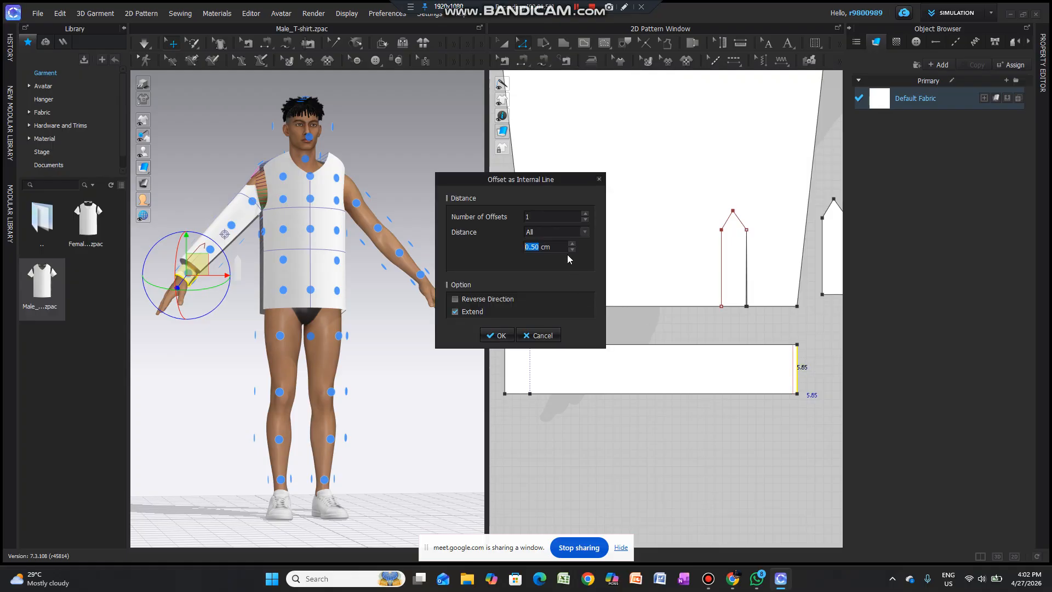
pyautogui.write('5')
pyautogui.click(497, 336)
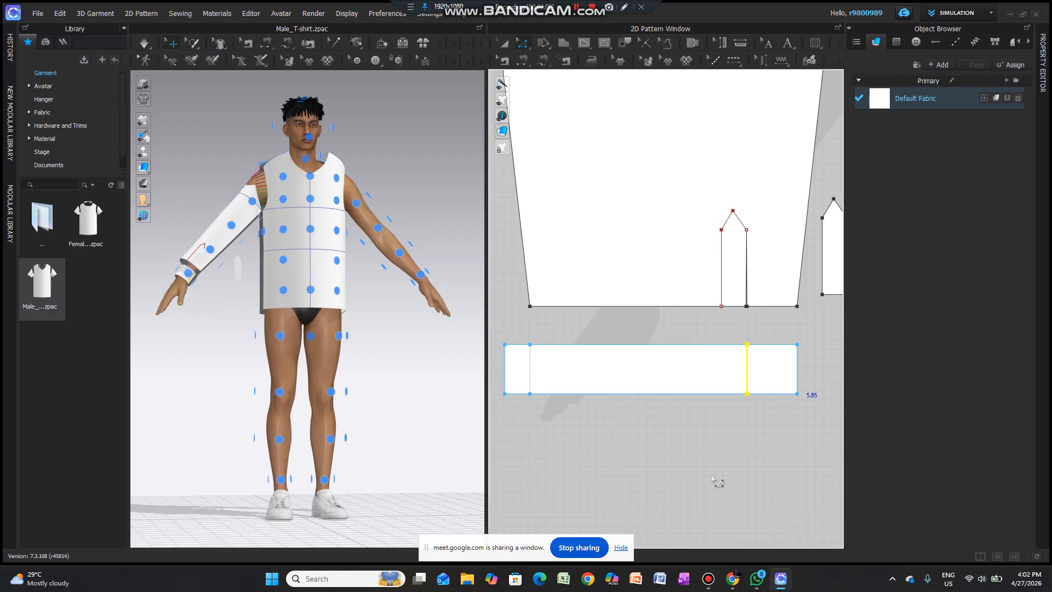
# Step: Cut the cuff along its new internal line to separate the short right section from the longer one
pyautogui.click(717, 480)
pyautogui.click(747, 379)
pyautogui.rightClick(747, 379)
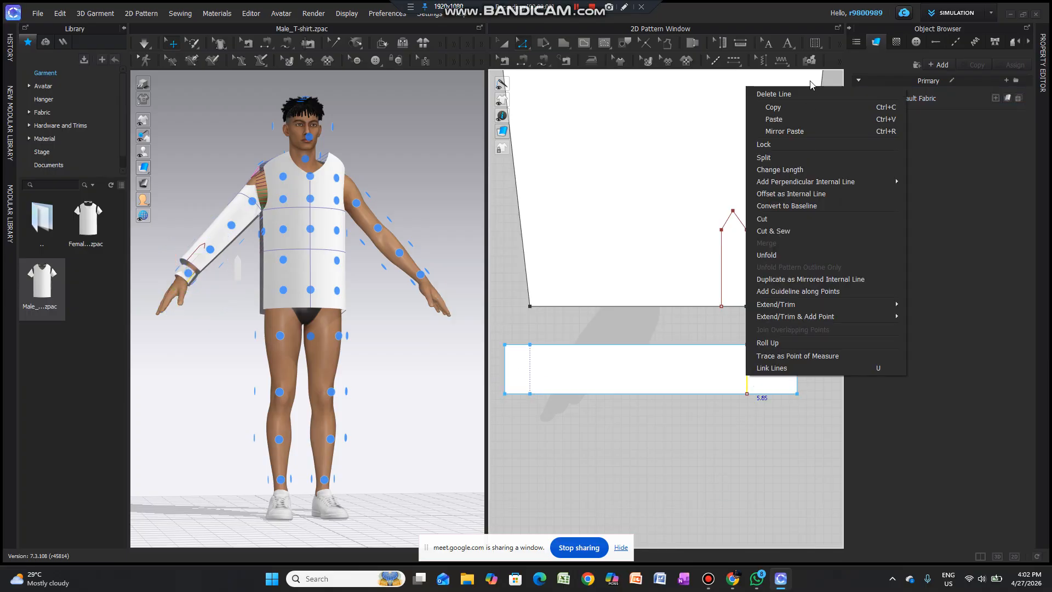
pyautogui.click(764, 219)
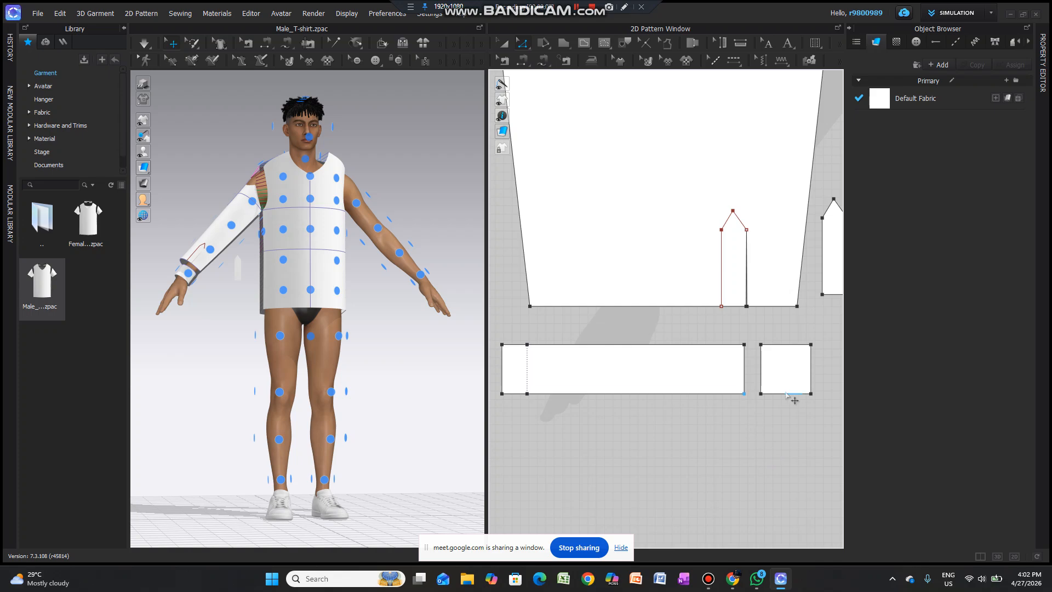
pyautogui.scroll(-2, 718, 420)
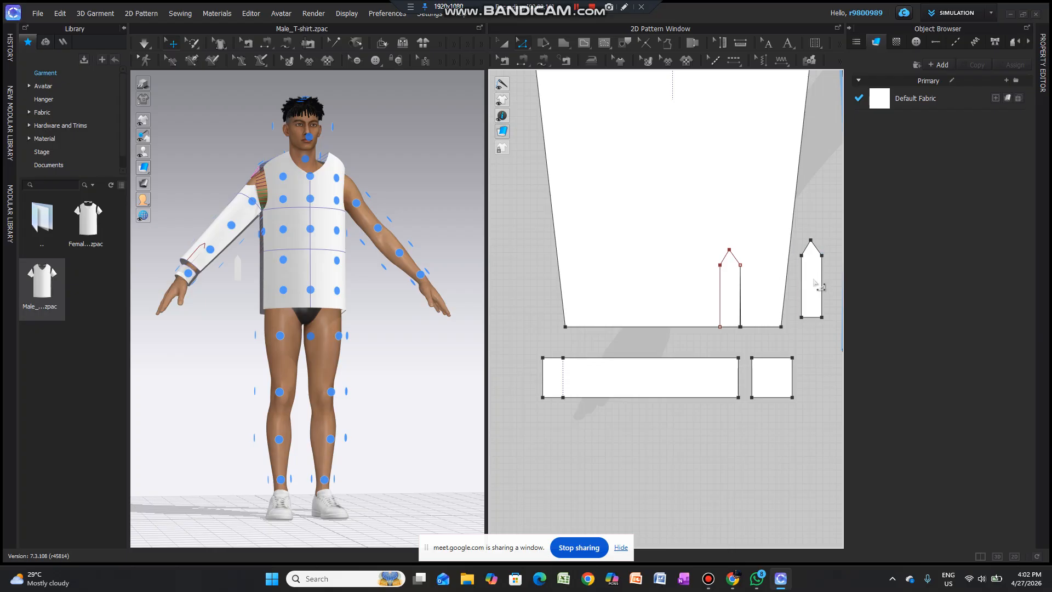
# Step: Sew the right edge of the sleeve's placket slit to the right long edge of the separate placket piece using Segment Sewing
pyautogui.scroll(3, 750, 302)
pyautogui.scroll(-2, 749, 302)
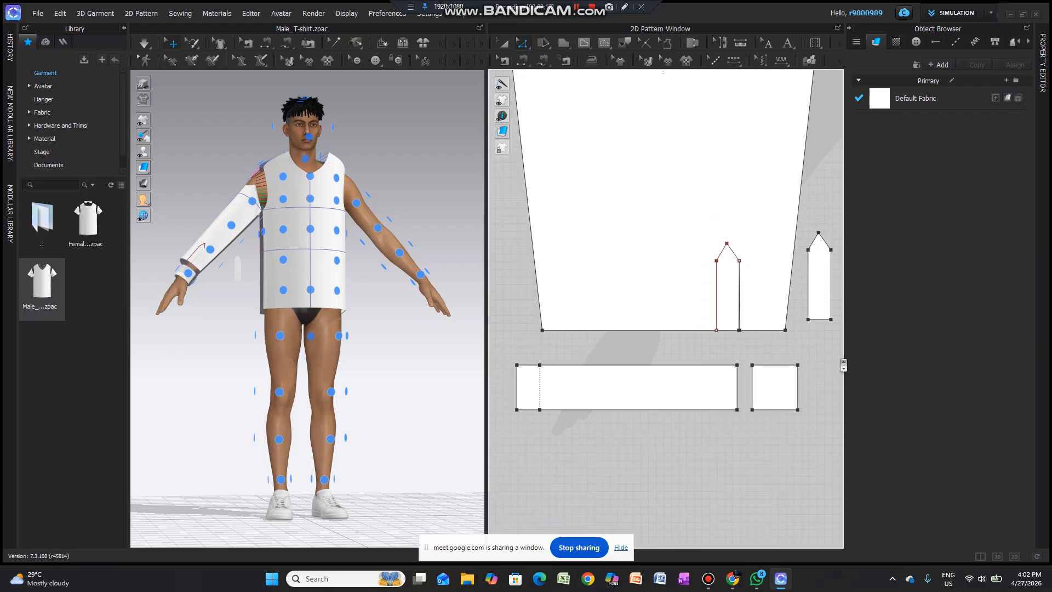
pyautogui.scroll(2, 838, 361)
pyautogui.scroll(1, 815, 339)
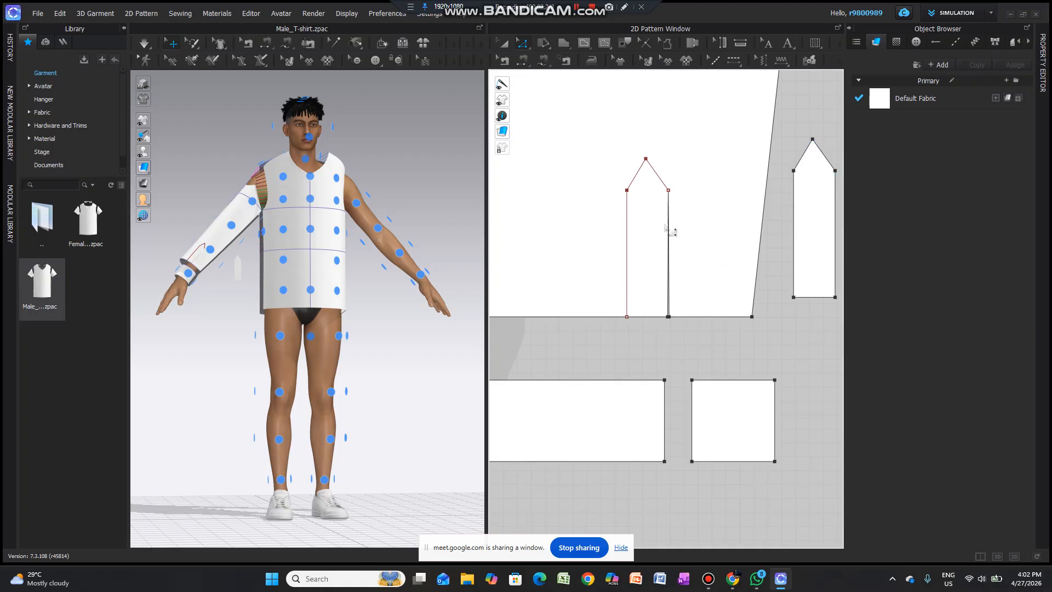
pyautogui.scroll(1, 704, 256)
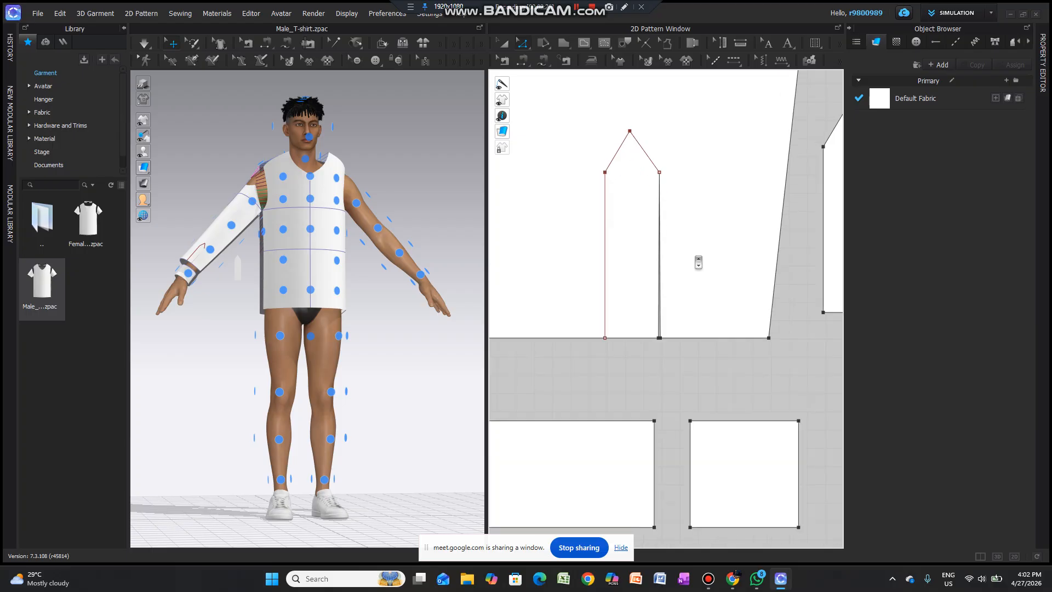
pyautogui.scroll(-2, 705, 260)
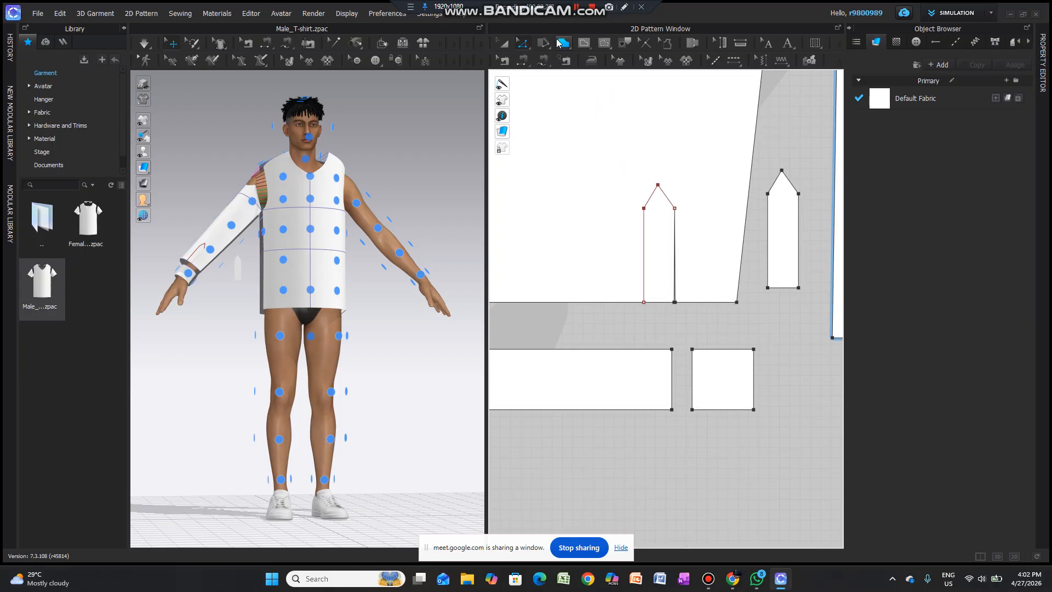
pyautogui.click(525, 61)
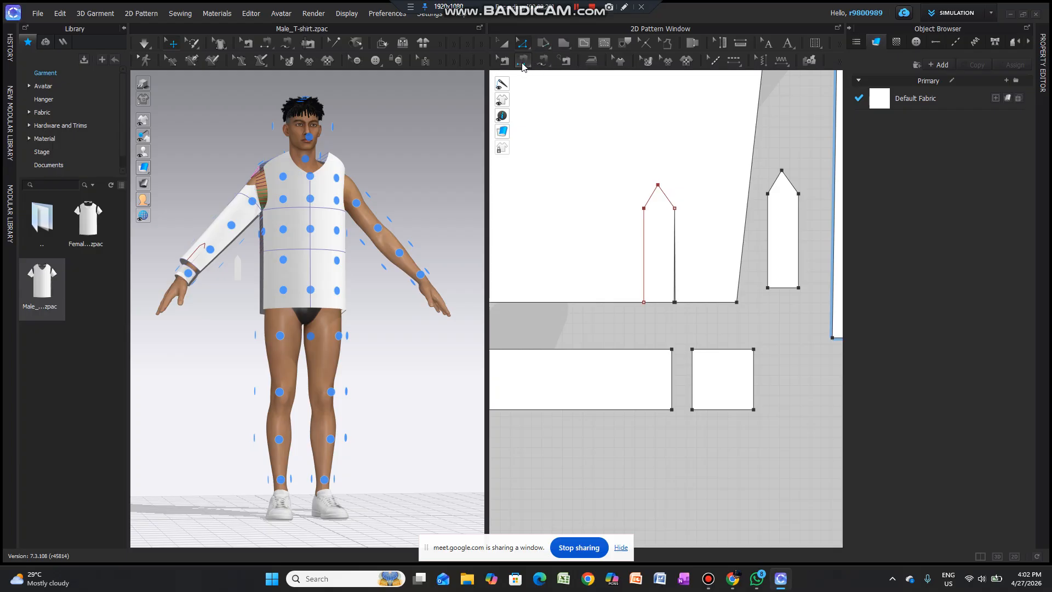
pyautogui.scroll(3, 696, 283)
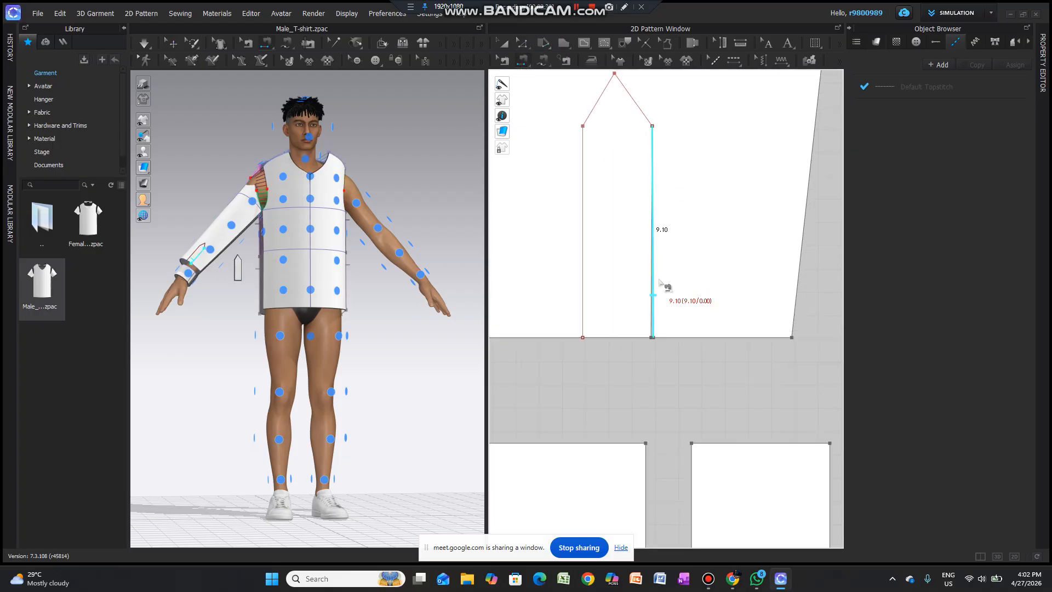
pyautogui.scroll(2, 661, 284)
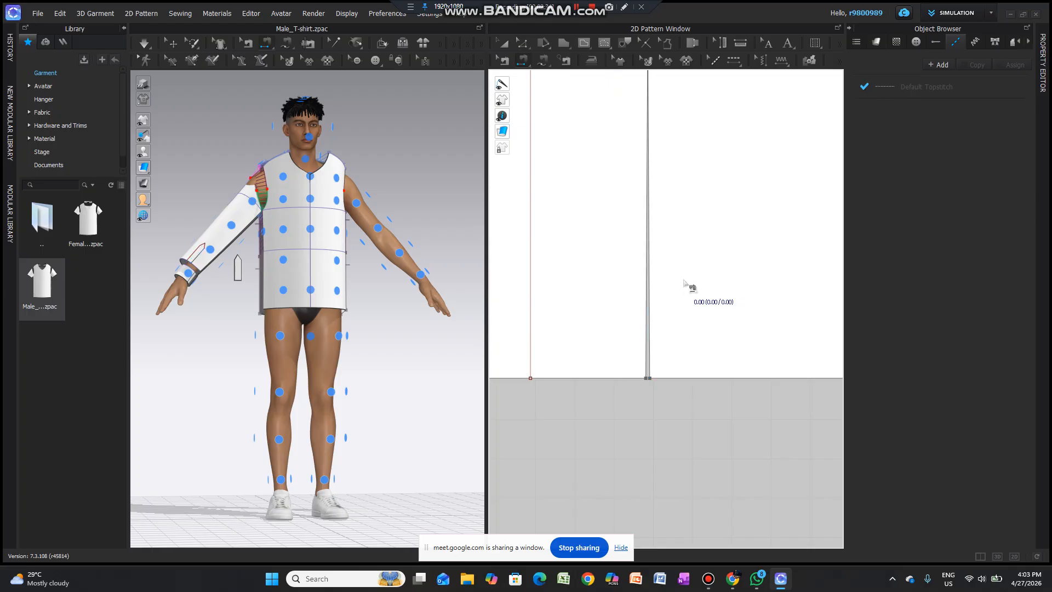
pyautogui.click(650, 292)
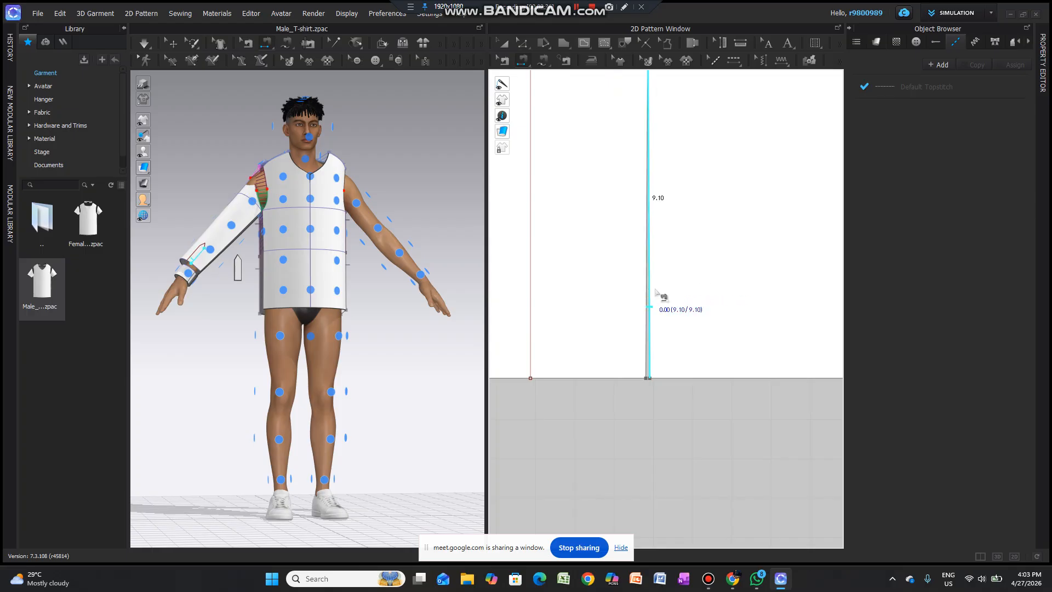
pyautogui.scroll(-3, 696, 294)
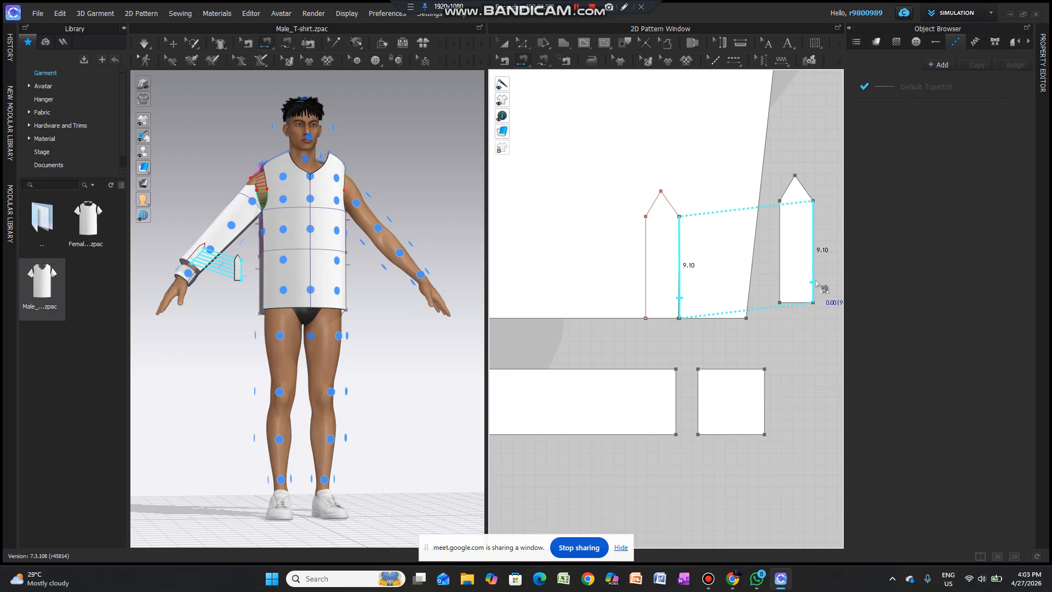
pyautogui.click(815, 289)
# Step: Sew the two slanted tip edges of the placket piece to the matching slanted lines of the placket outline on the sleeve
pyautogui.click(814, 192)
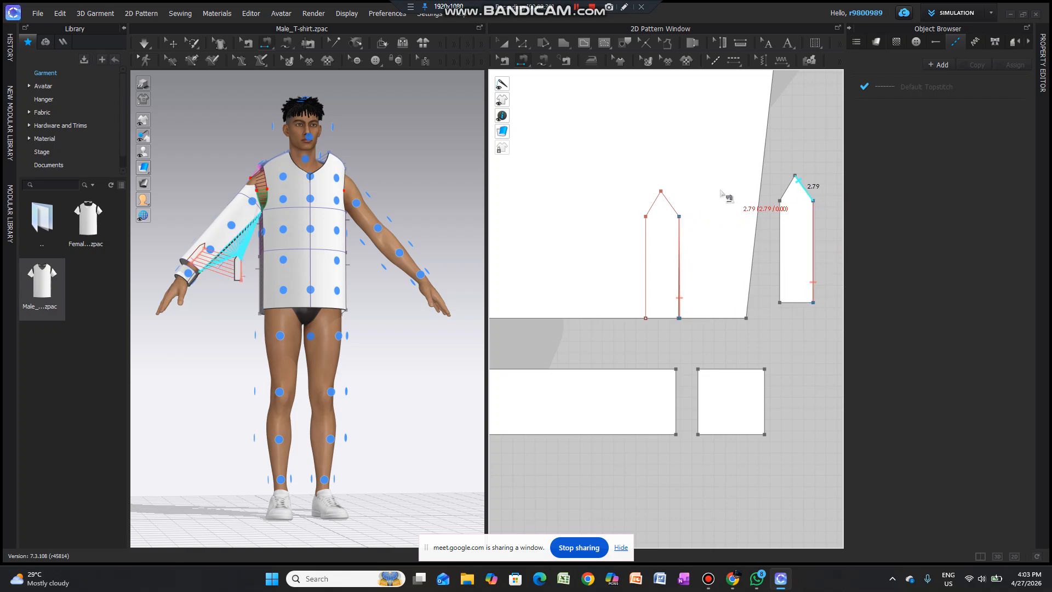
pyautogui.click(670, 203)
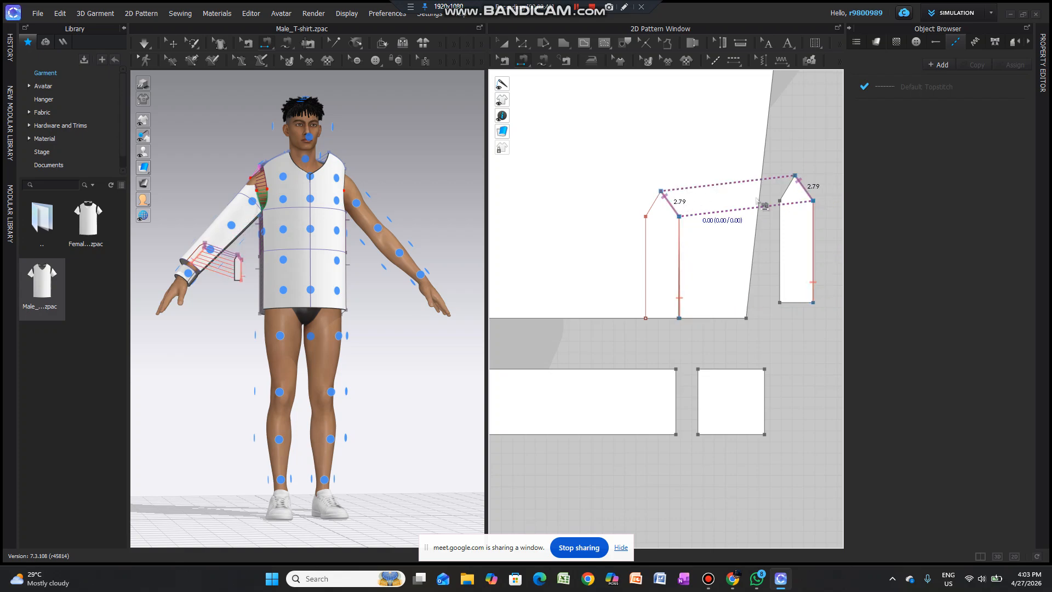
pyautogui.click(790, 186)
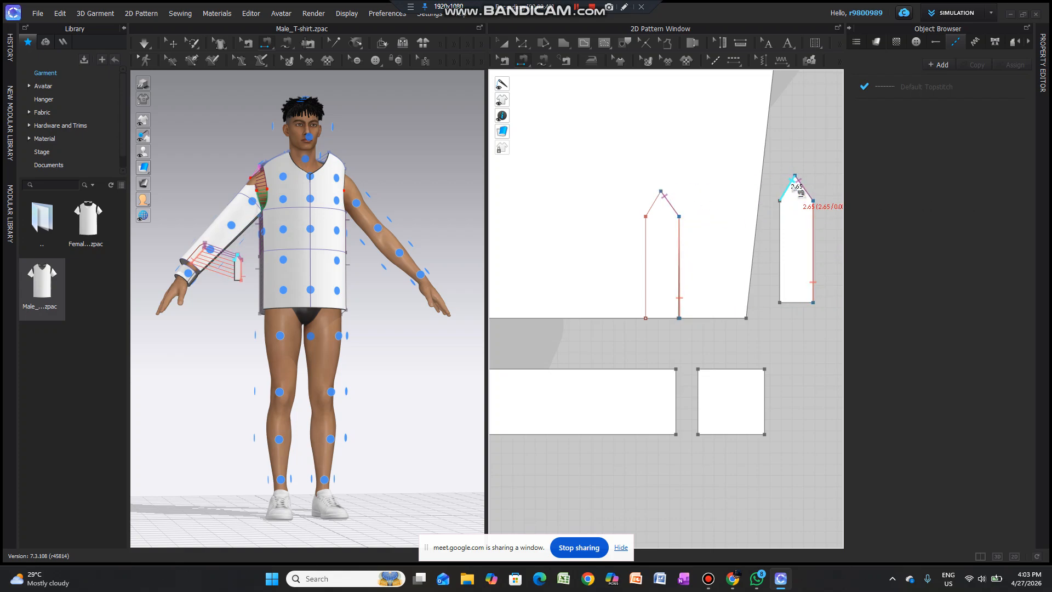
pyautogui.click(654, 205)
pyautogui.scroll(-1, 707, 294)
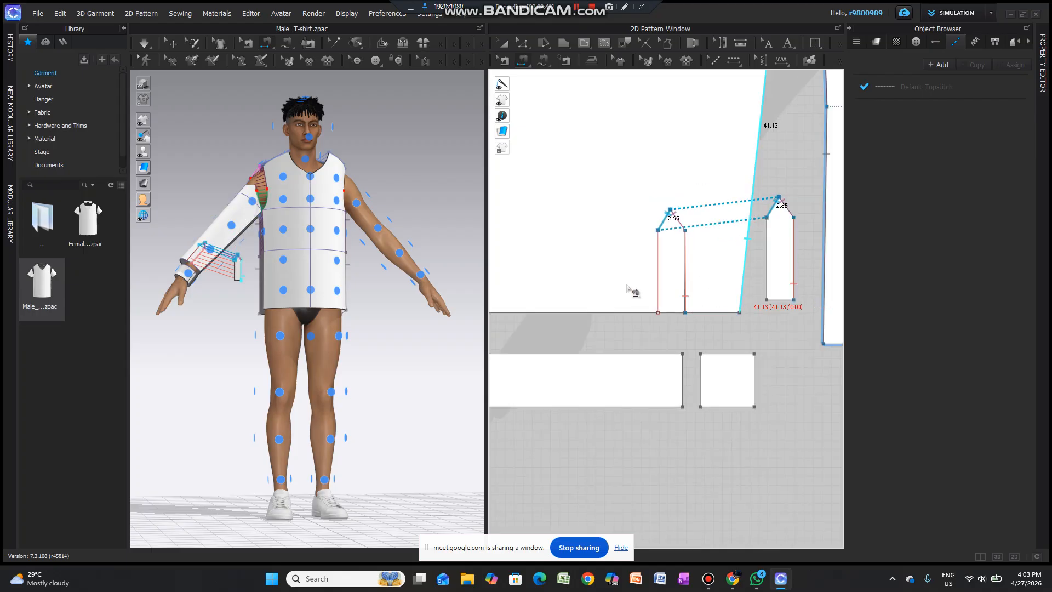
# Step: Examine how the two cuff pieces line up with the sleeve hem and the placket slit
pyautogui.click(682, 372)
pyautogui.scroll(2, 707, 375)
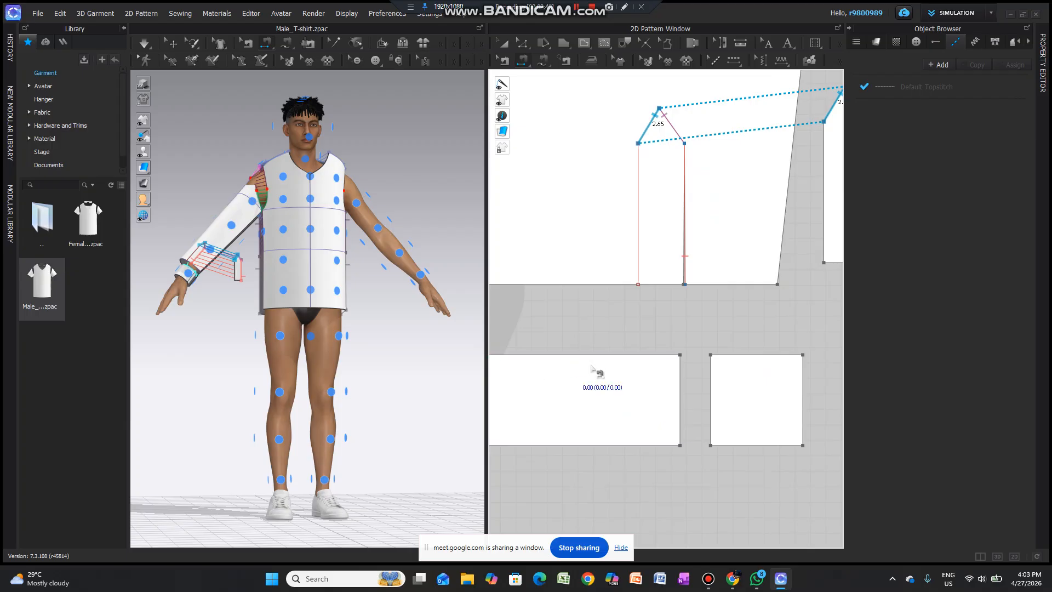
pyautogui.scroll(-3, 557, 357)
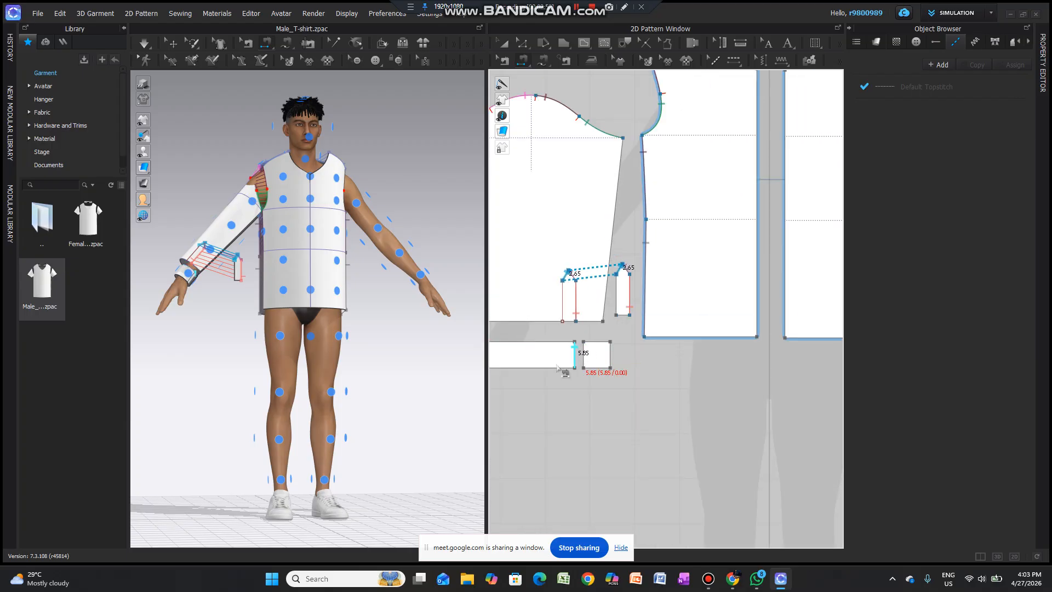
pyautogui.scroll(-2, 544, 393)
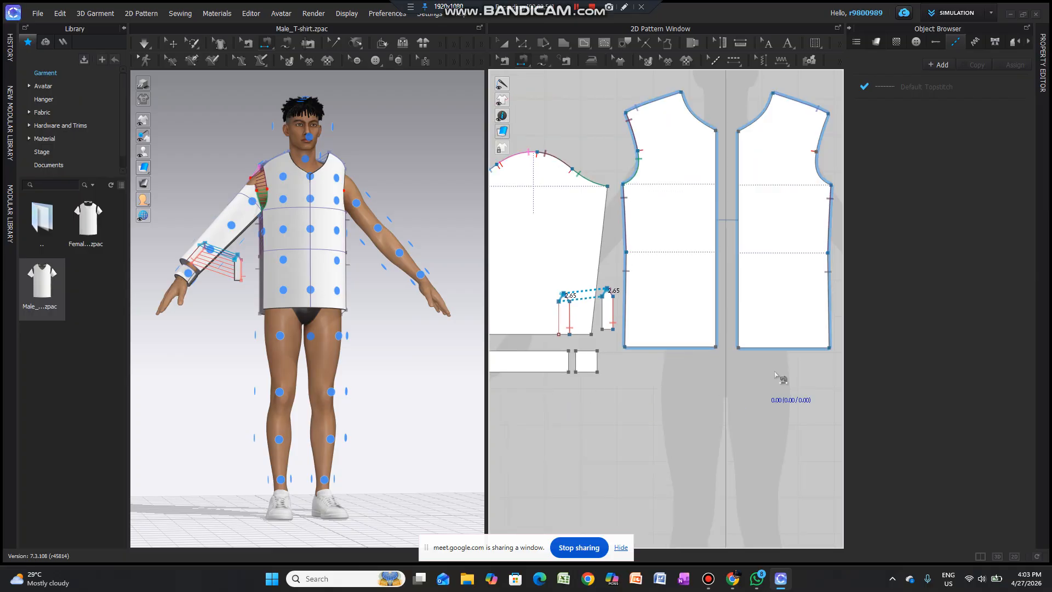
pyautogui.scroll(-1, 714, 387)
pyautogui.scroll(1, 628, 402)
pyautogui.scroll(3, 628, 401)
pyautogui.scroll(-2, 630, 402)
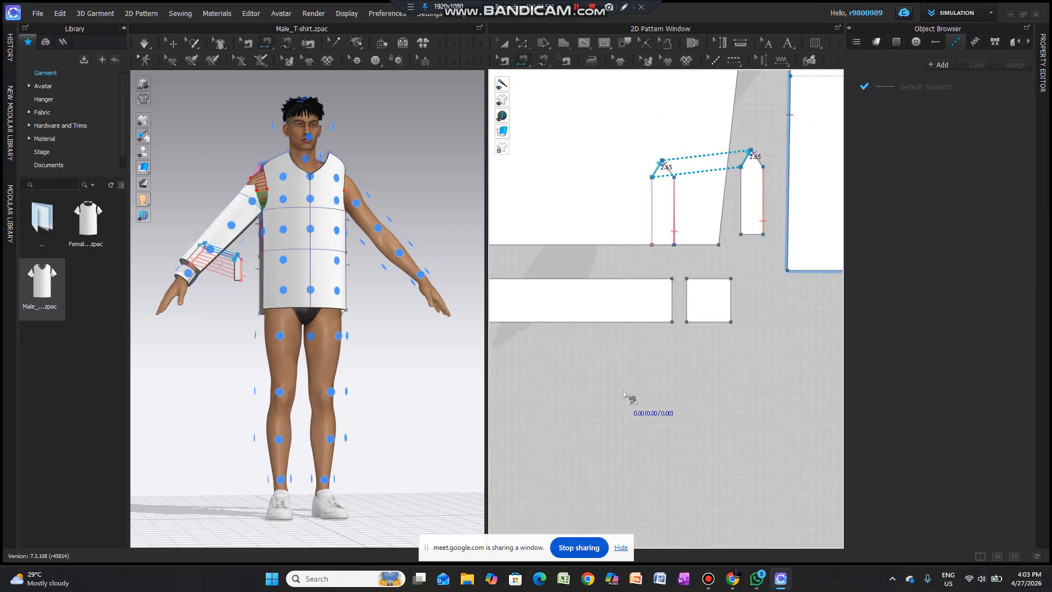
pyautogui.scroll(1, 583, 376)
pyautogui.scroll(3, 684, 303)
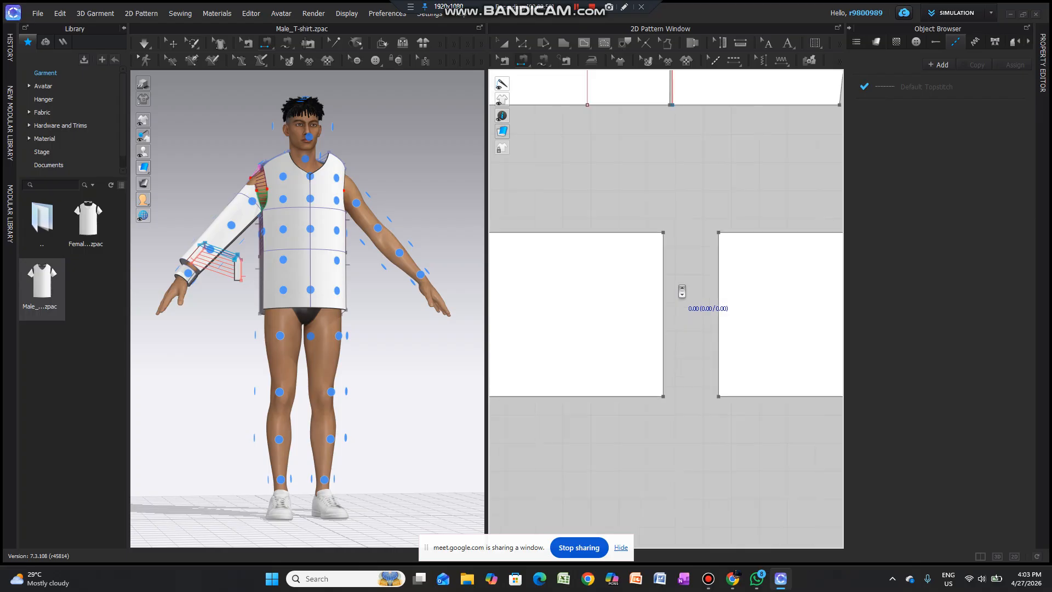
pyautogui.scroll(-2, 681, 296)
pyautogui.scroll(-1, 684, 291)
pyautogui.scroll(-1, 647, 399)
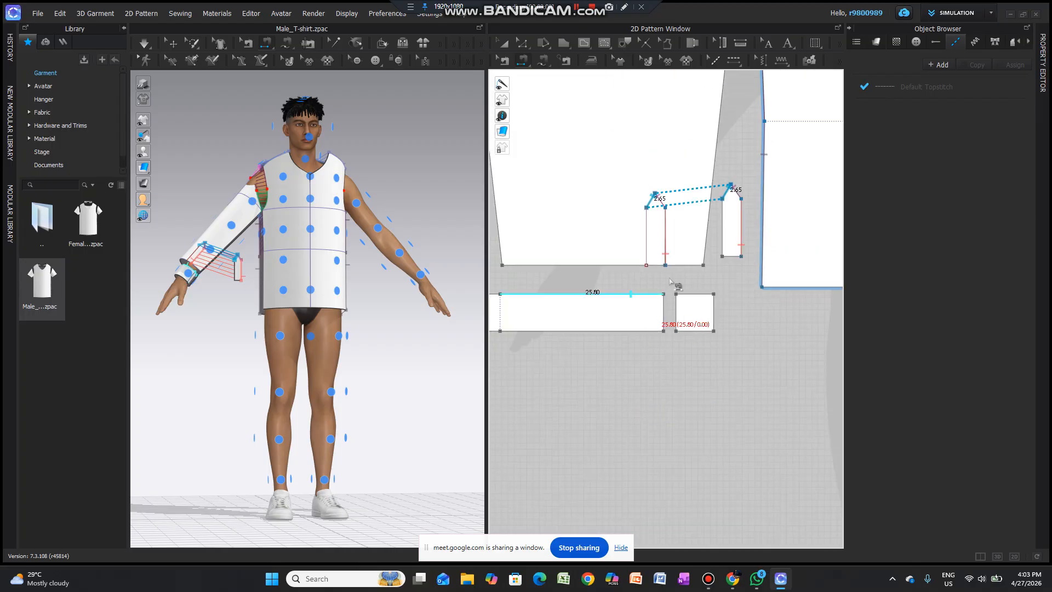
# Step: Free-sew the sleeve hem from the placket slit to the left seam corner onto the long cuff's upper edge, ending at its dotted internal line
pyautogui.click(542, 64)
pyautogui.scroll(-1, 775, 371)
pyautogui.scroll(2, 610, 364)
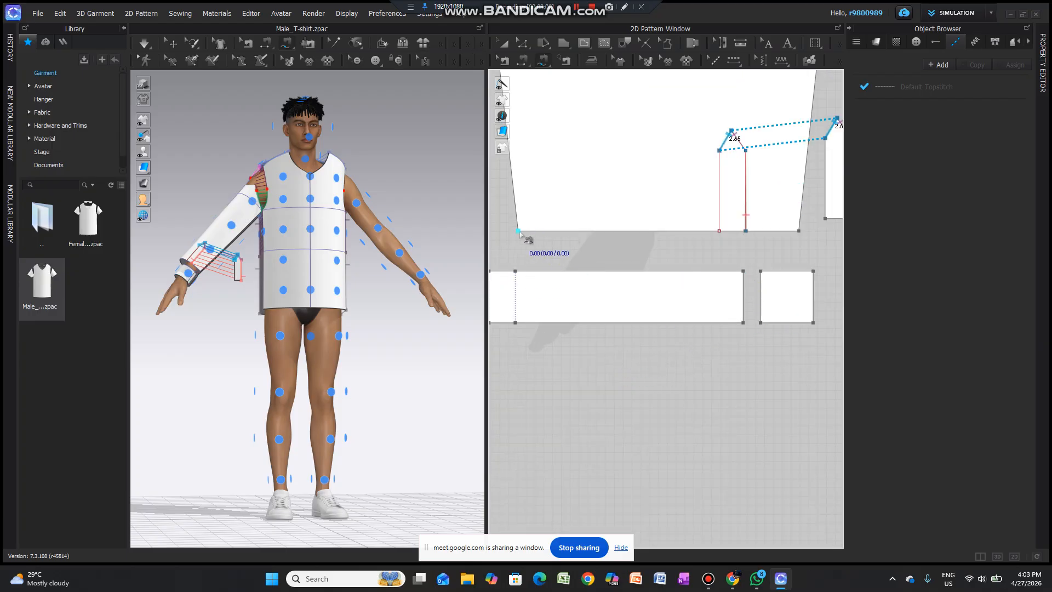
pyautogui.scroll(3, 746, 241)
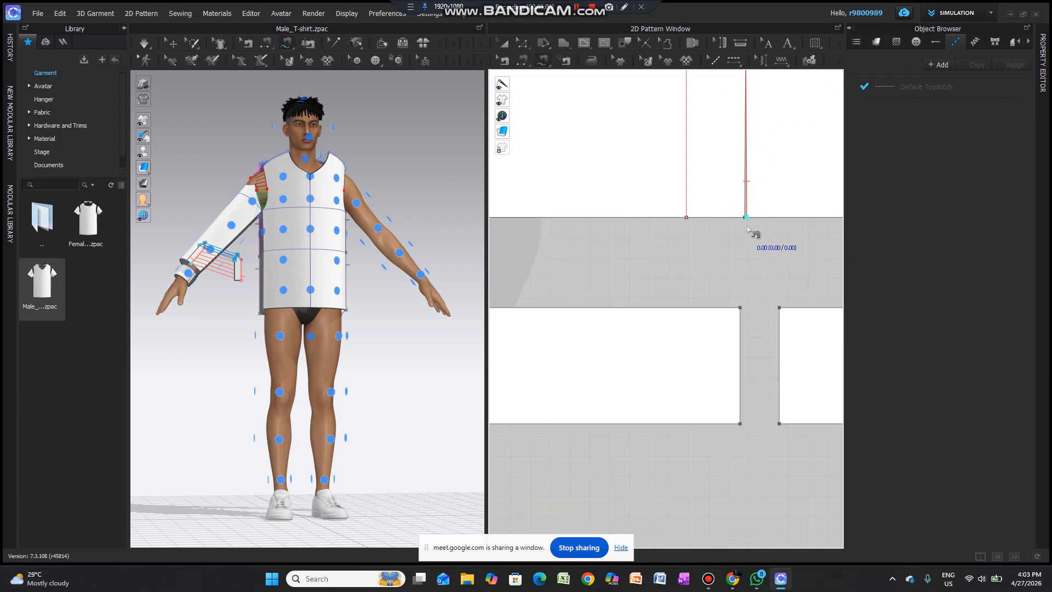
pyautogui.scroll(-3, 531, 233)
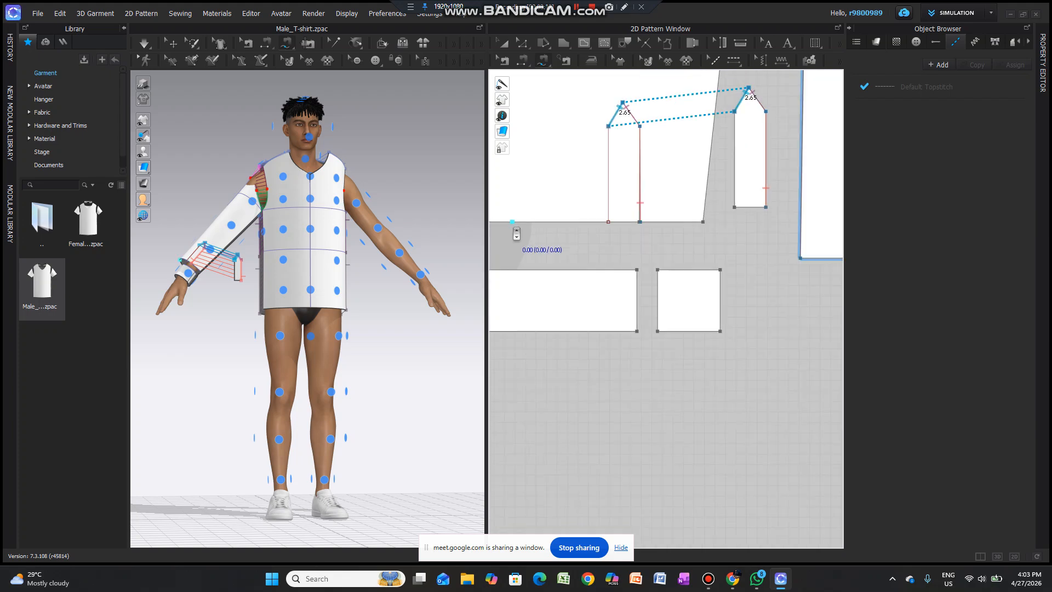
pyautogui.scroll(-2, 517, 234)
pyautogui.scroll(-1, 676, 292)
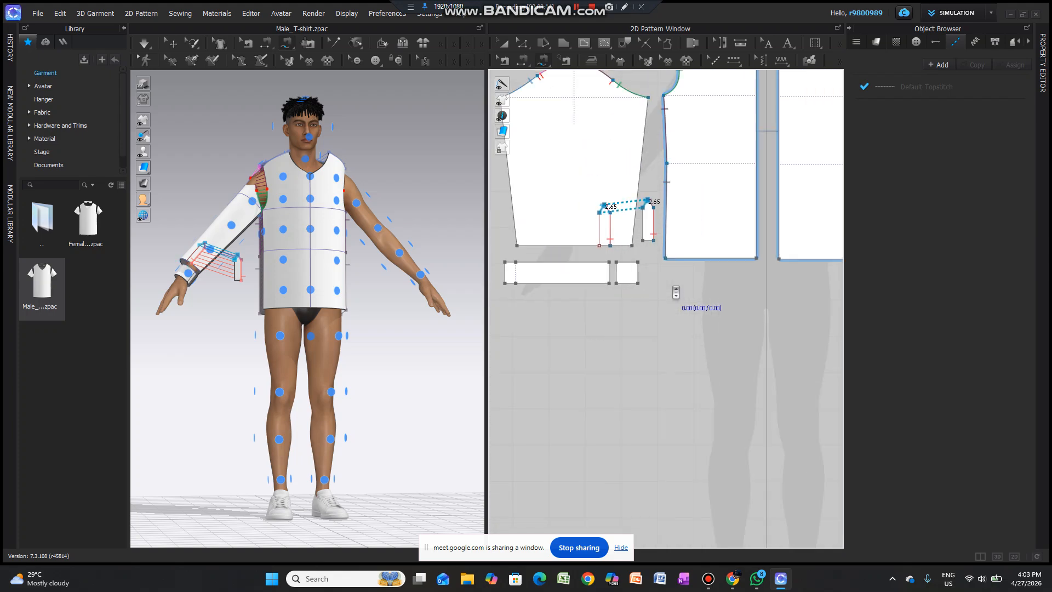
pyautogui.scroll(1, 499, 256)
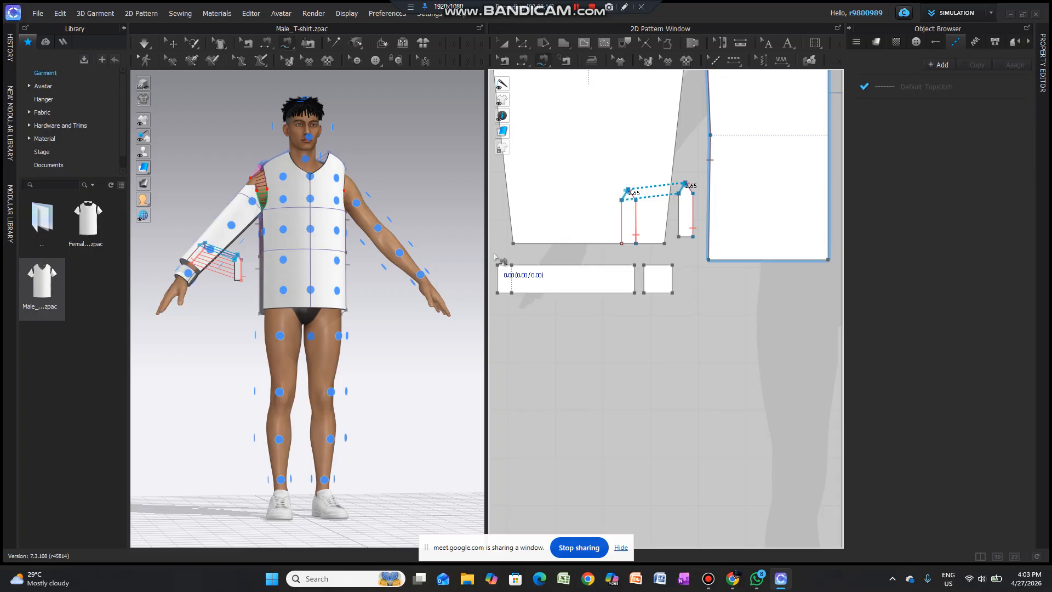
pyautogui.scroll(2, 495, 256)
pyautogui.scroll(1, 715, 244)
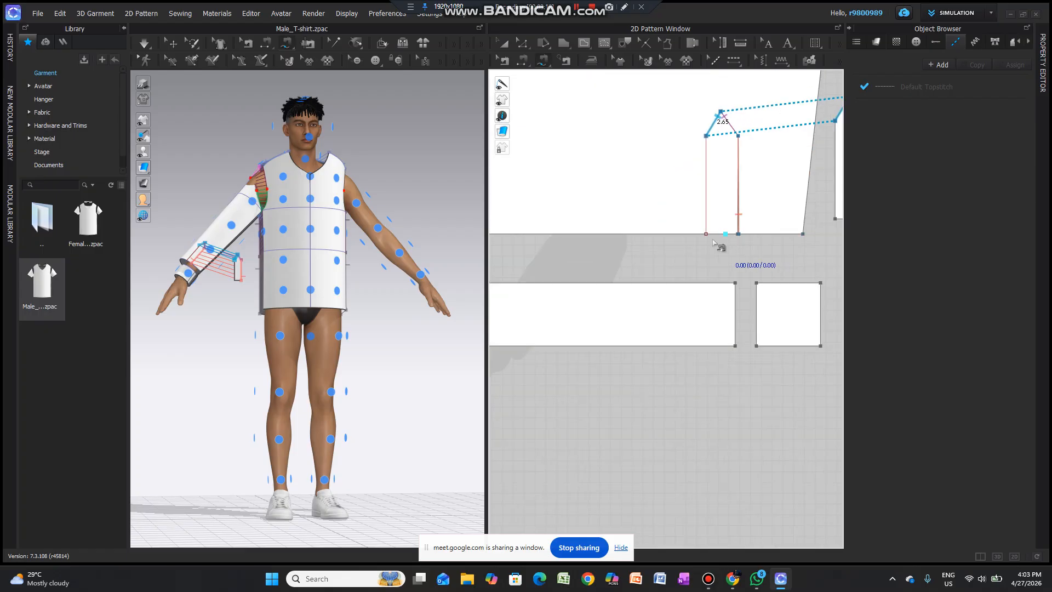
pyautogui.scroll(2, 714, 242)
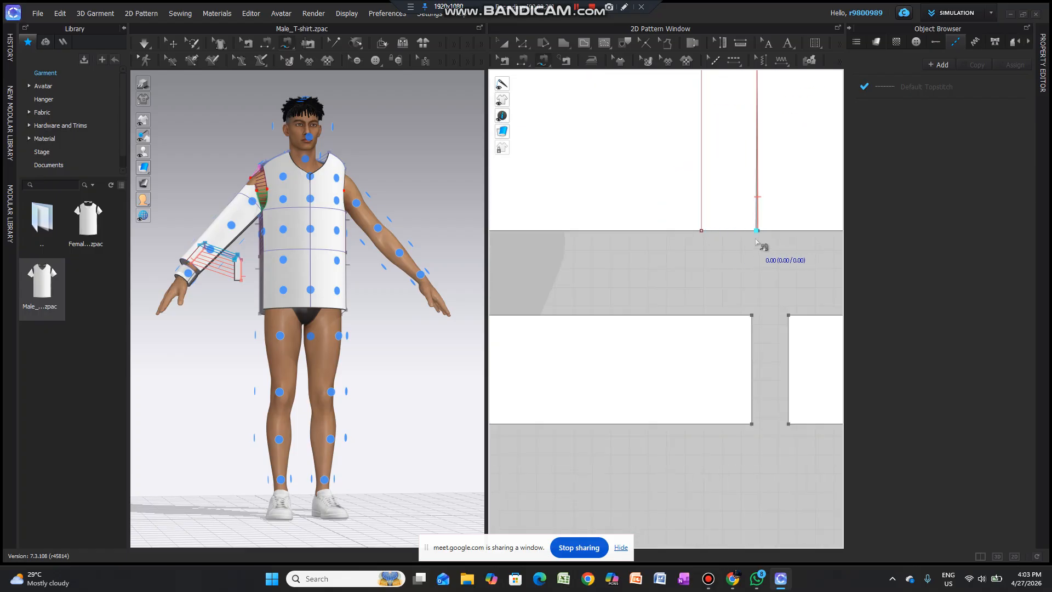
pyautogui.scroll(2, 756, 241)
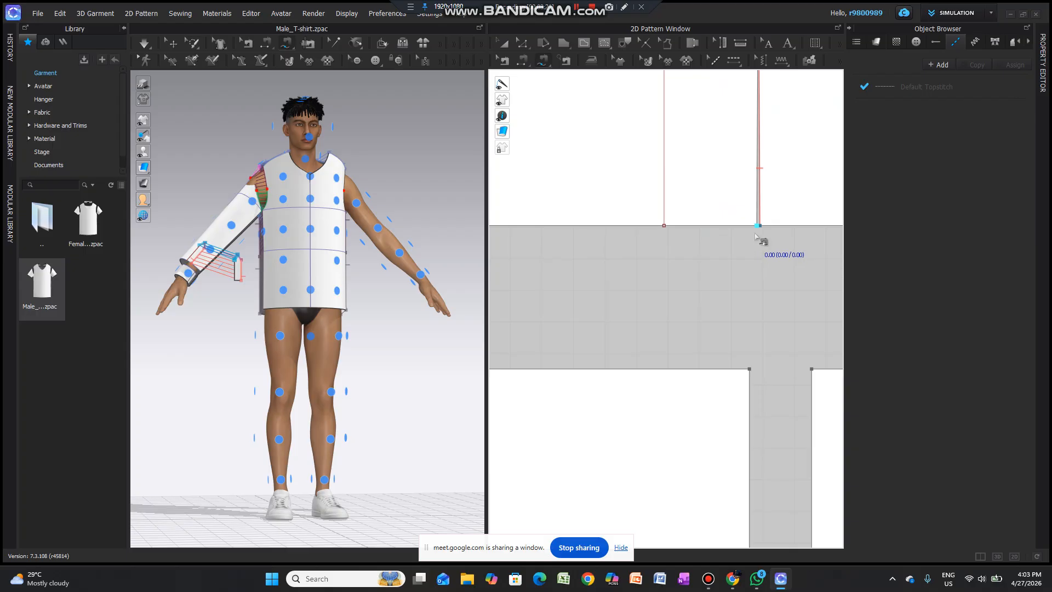
pyautogui.scroll(2, 767, 235)
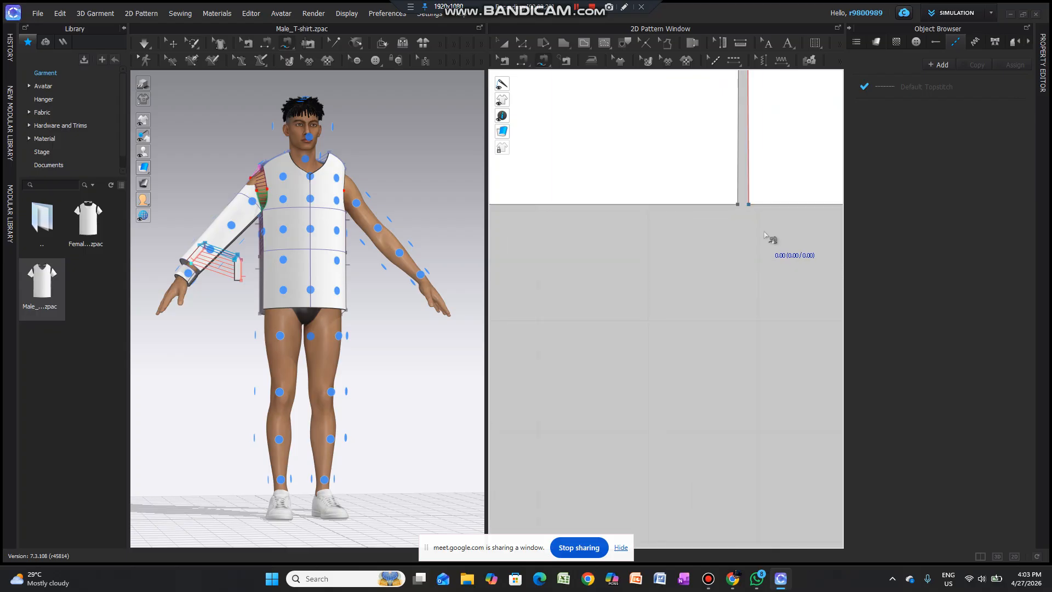
pyautogui.scroll(-1, 738, 208)
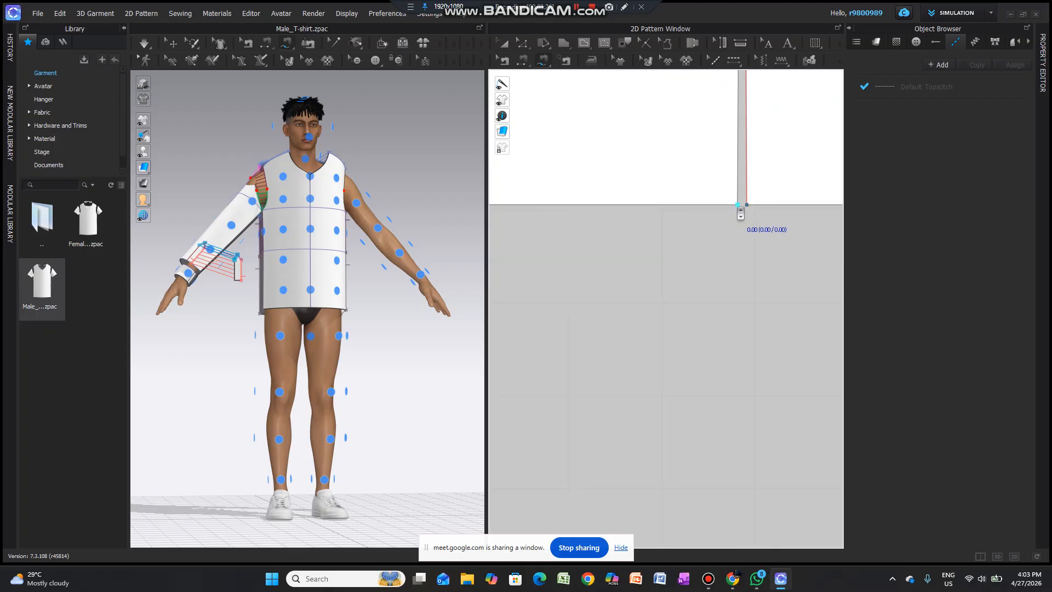
pyautogui.scroll(-1, 738, 207)
pyautogui.scroll(-6, 738, 209)
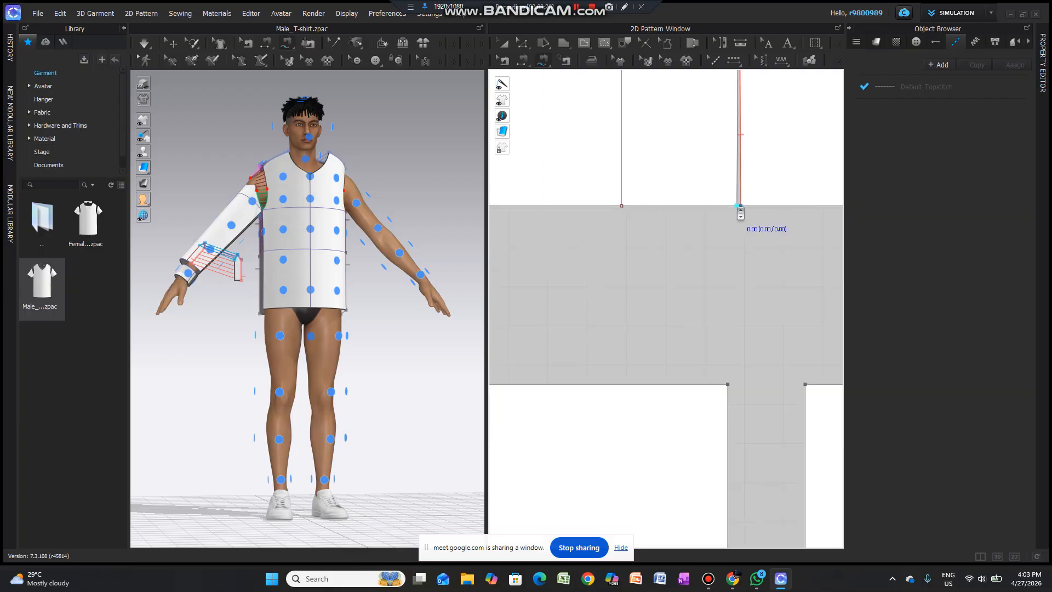
pyautogui.click(735, 212)
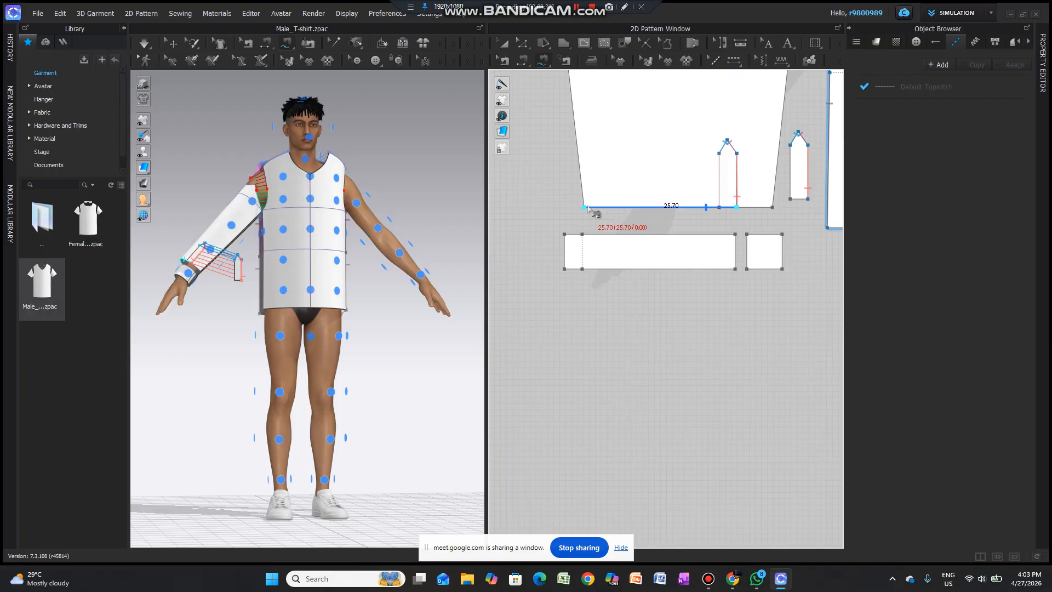
pyautogui.click(582, 235)
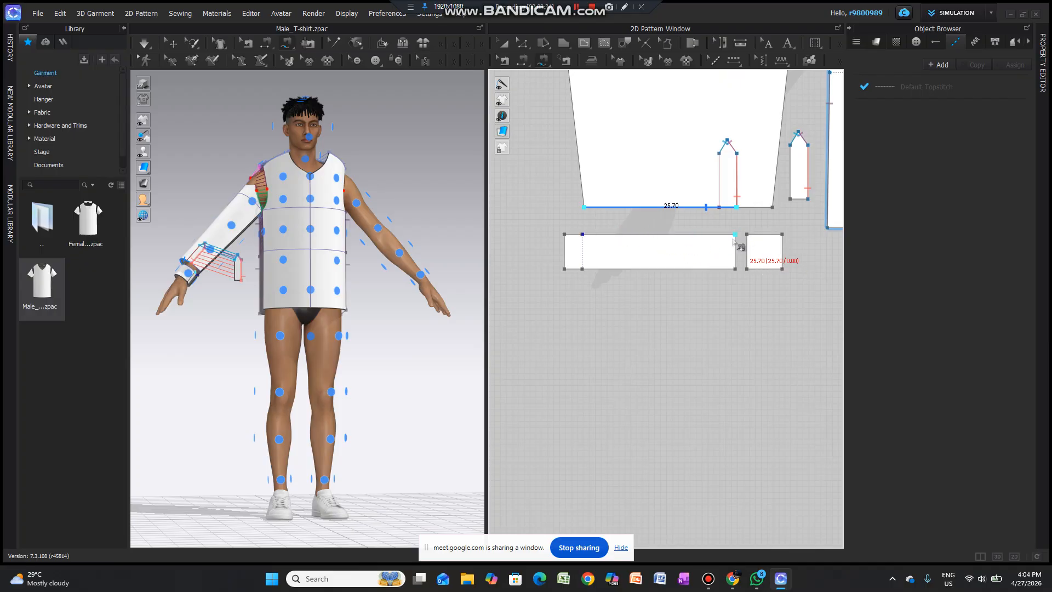
pyautogui.click(583, 235)
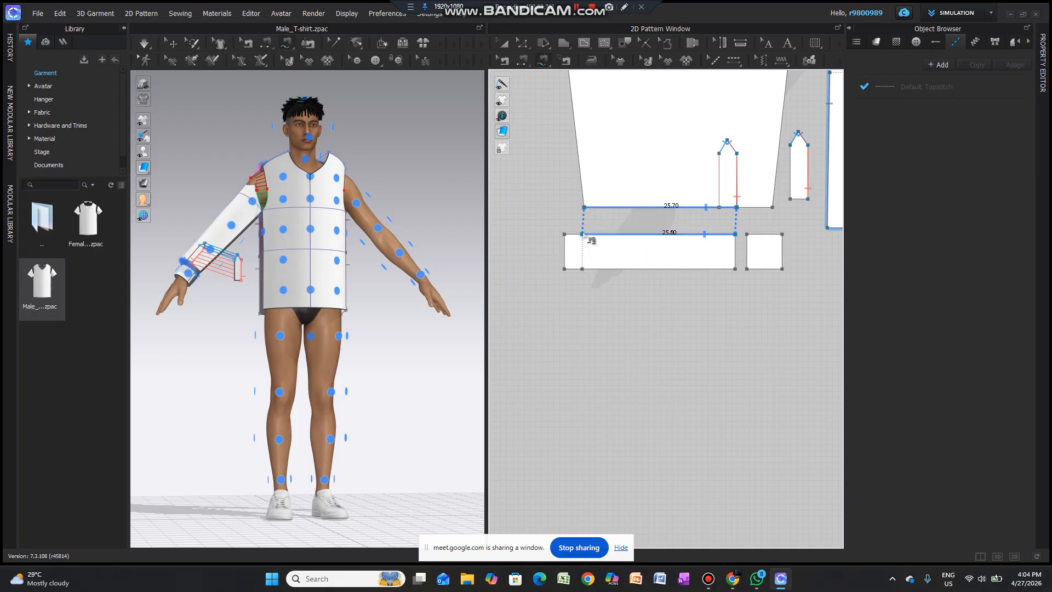
# Step: Free-sew the long cuff's upper edge from its dotted internal line to its outer corner onto the sleeve hem's right corner, about 2.99 long
pyautogui.scroll(2, 682, 293)
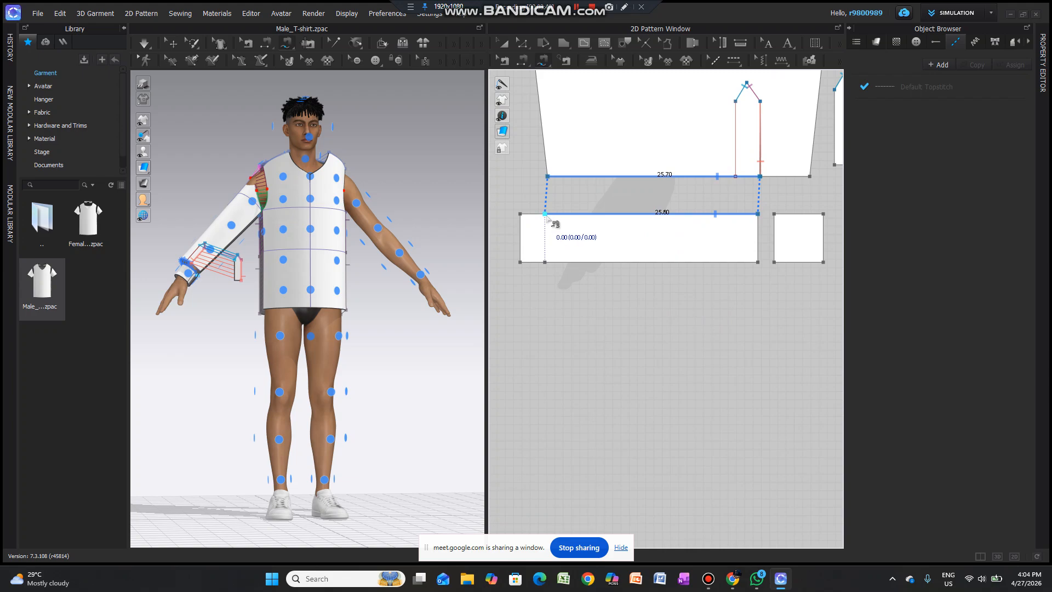
pyautogui.click(515, 216)
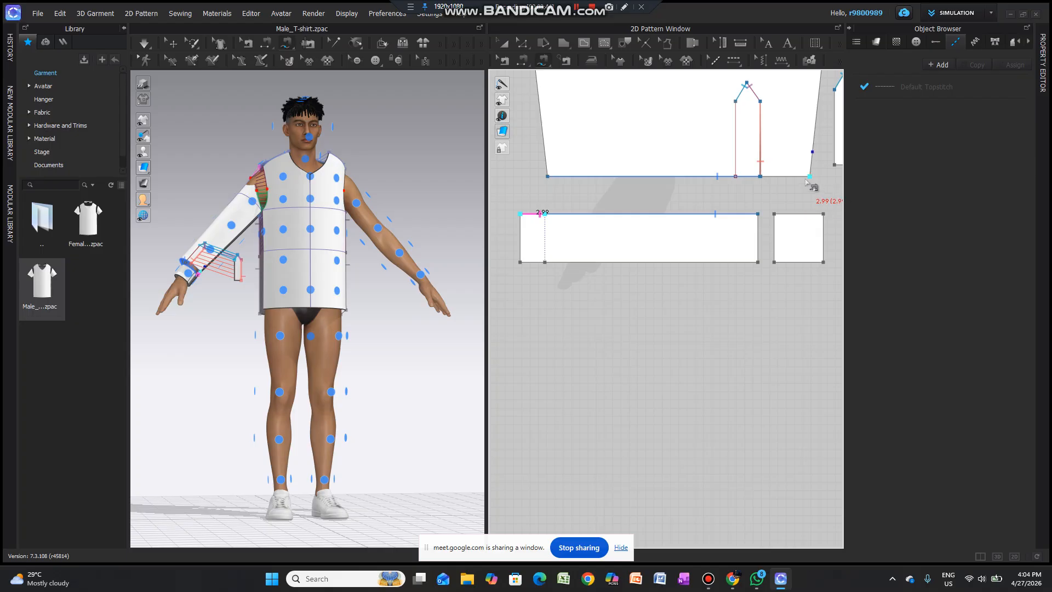
pyautogui.click(786, 178)
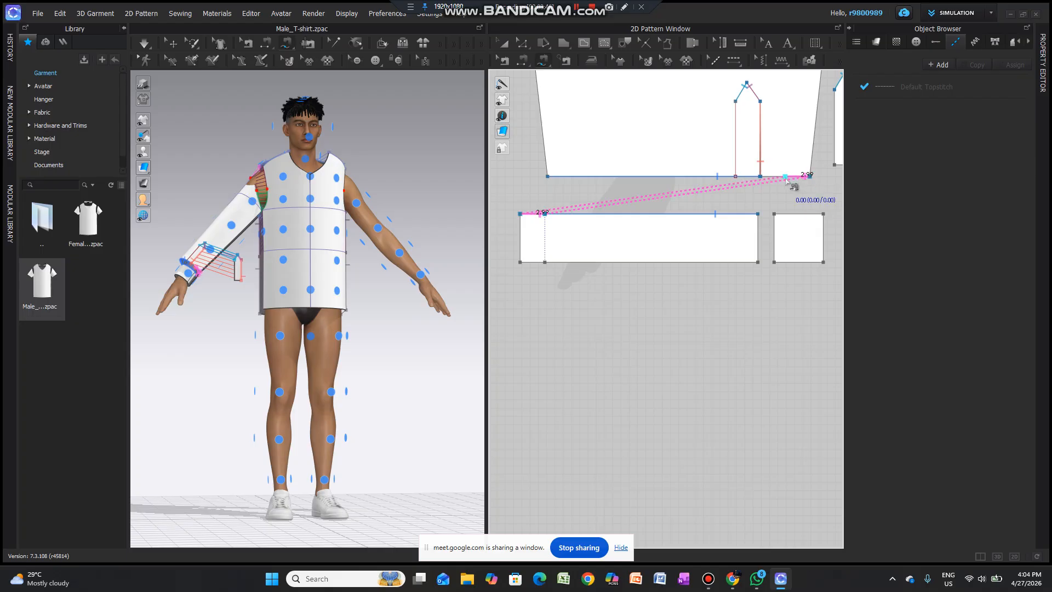
# Step: Free-sew the remaining sleeve hem between that seam and the placket slit to the outer half of the short cuff's upper edge
pyautogui.scroll(4, 789, 182)
pyautogui.scroll(-2, 781, 185)
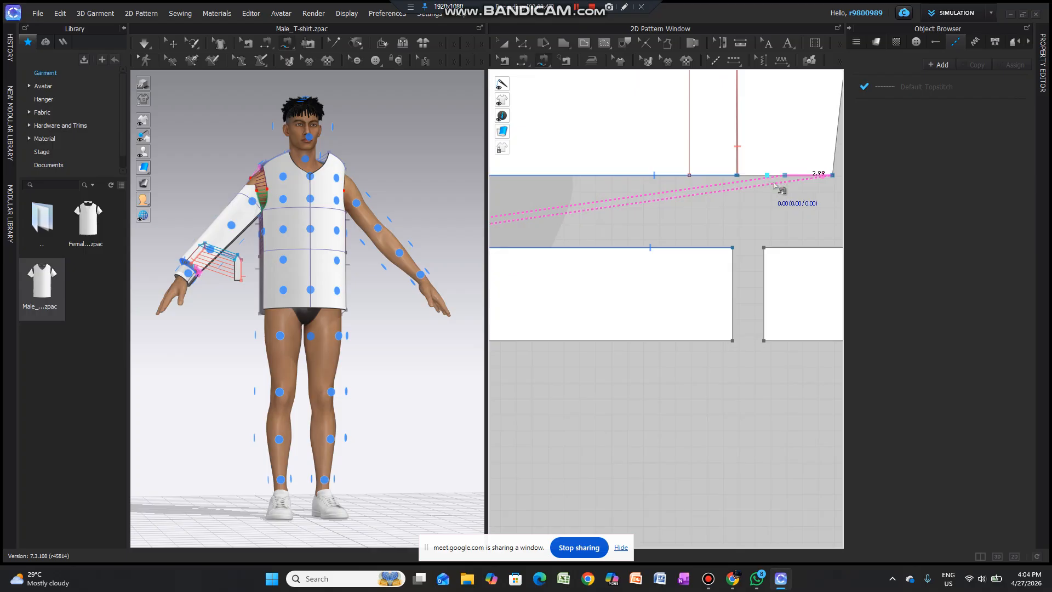
pyautogui.click(784, 182)
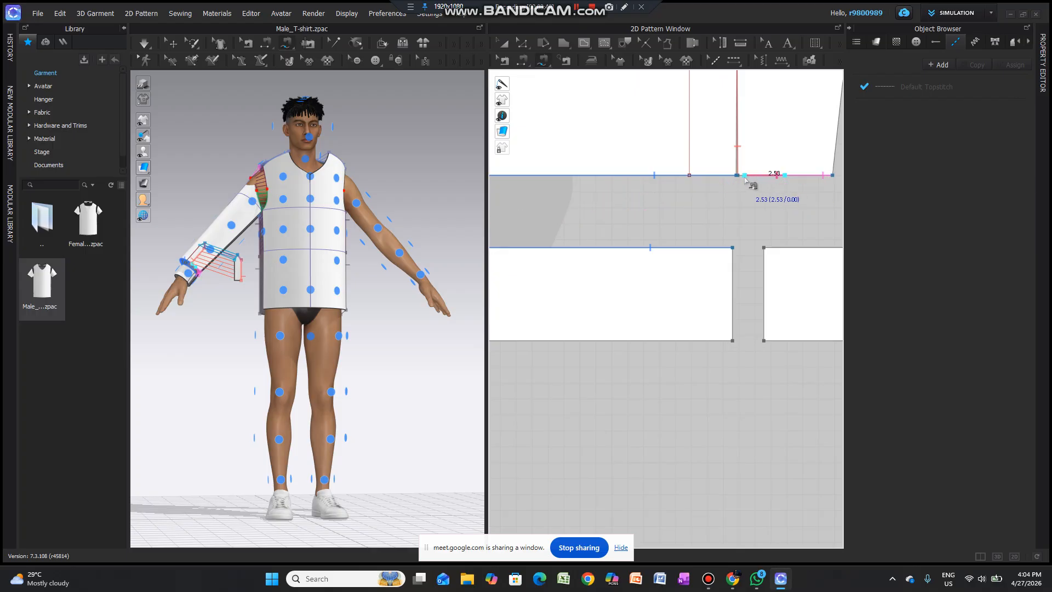
pyautogui.scroll(-3, 752, 184)
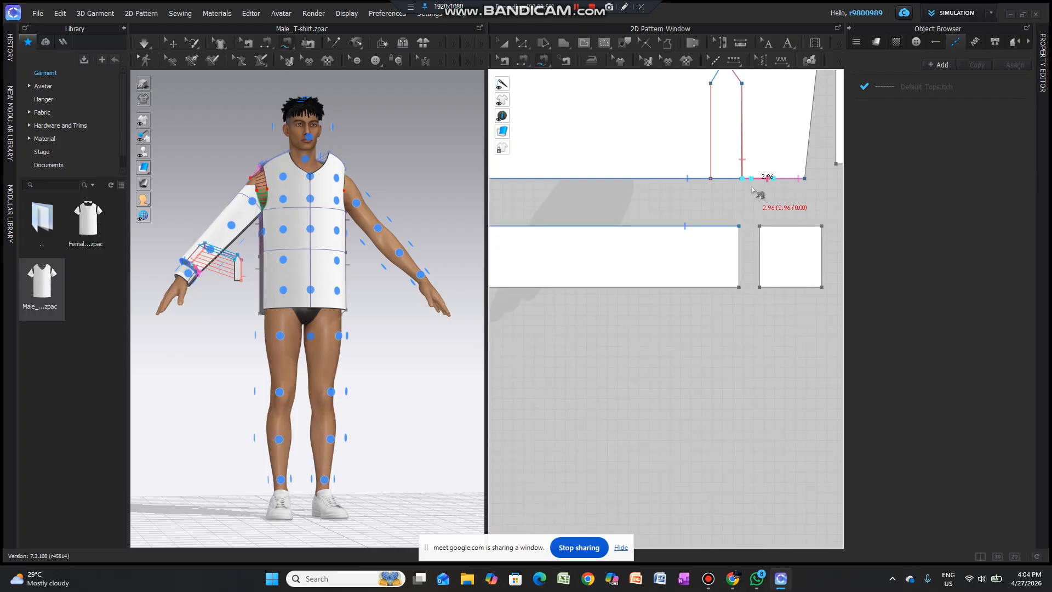
pyautogui.click(808, 219)
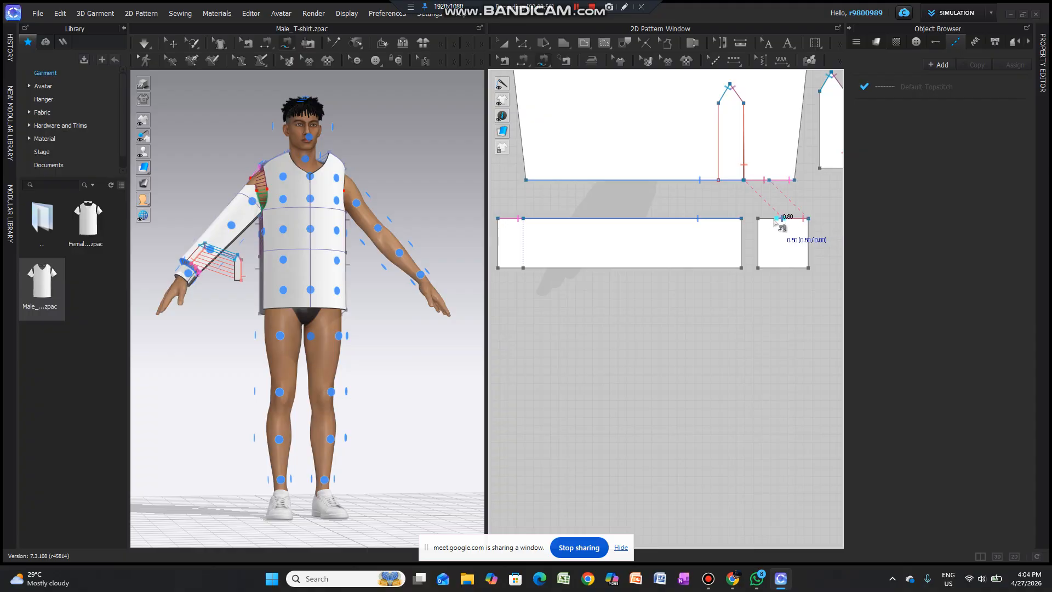
# Step: Free-sew the inner half of the short cuff's upper edge to the bottom edge of the separate placket piece
pyautogui.click(763, 219)
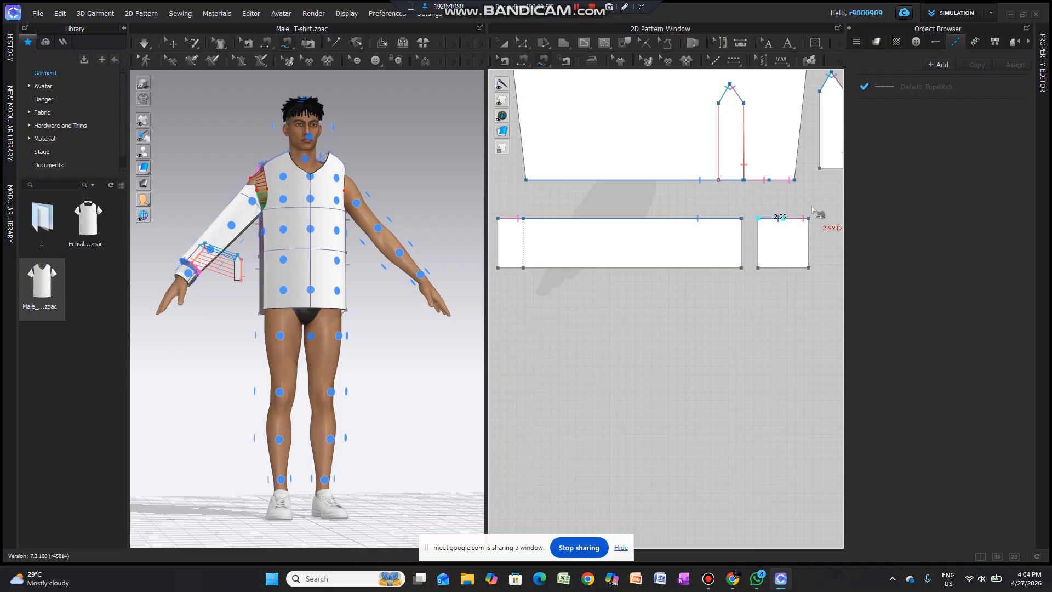
pyautogui.scroll(-1, 817, 211)
pyautogui.click(838, 176)
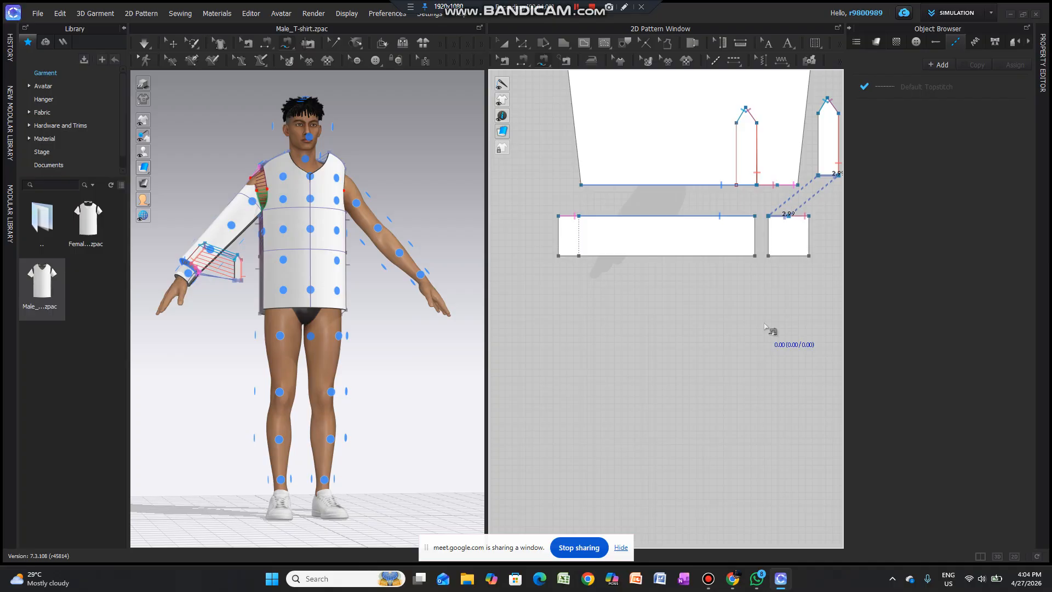
# Step: Try simulating the garment to check the sleeve and cuff drape, and undo the simulated drape
pyautogui.press('space')
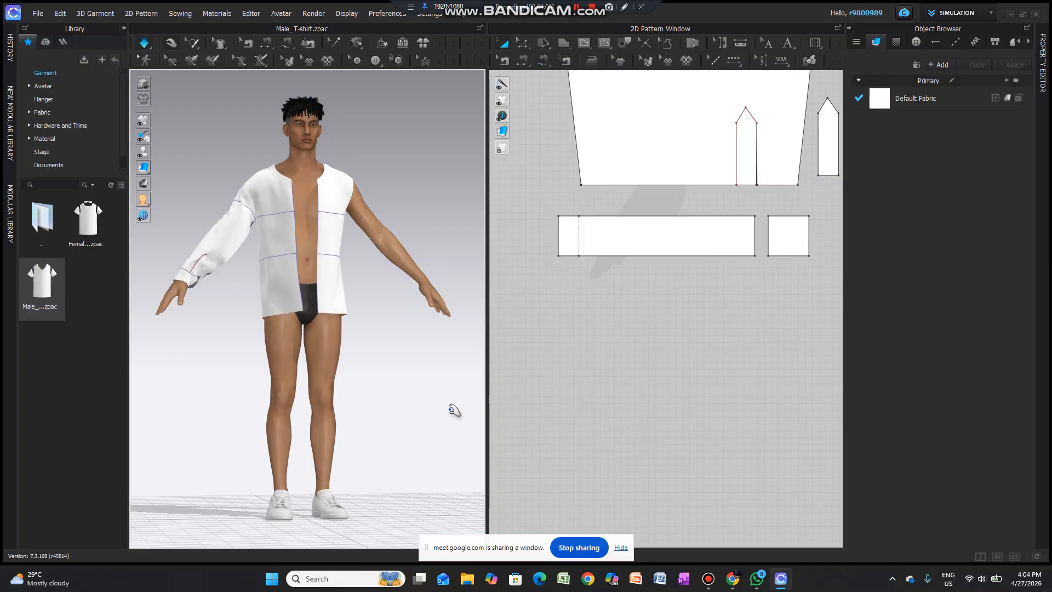
pyautogui.scroll(1, 454, 418)
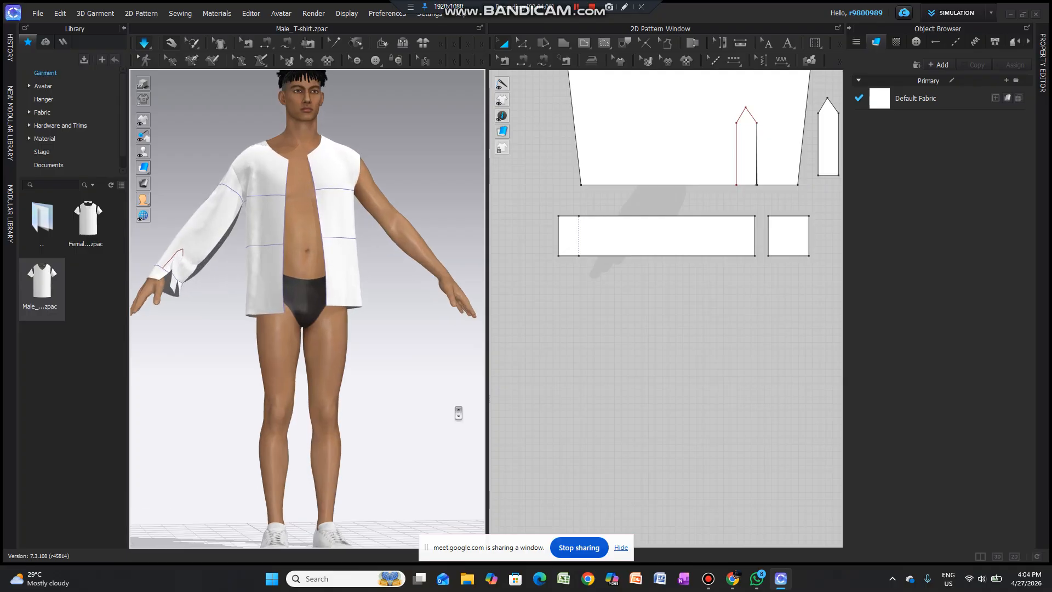
pyautogui.scroll(-3, 790, 167)
pyautogui.scroll(-1, 694, 239)
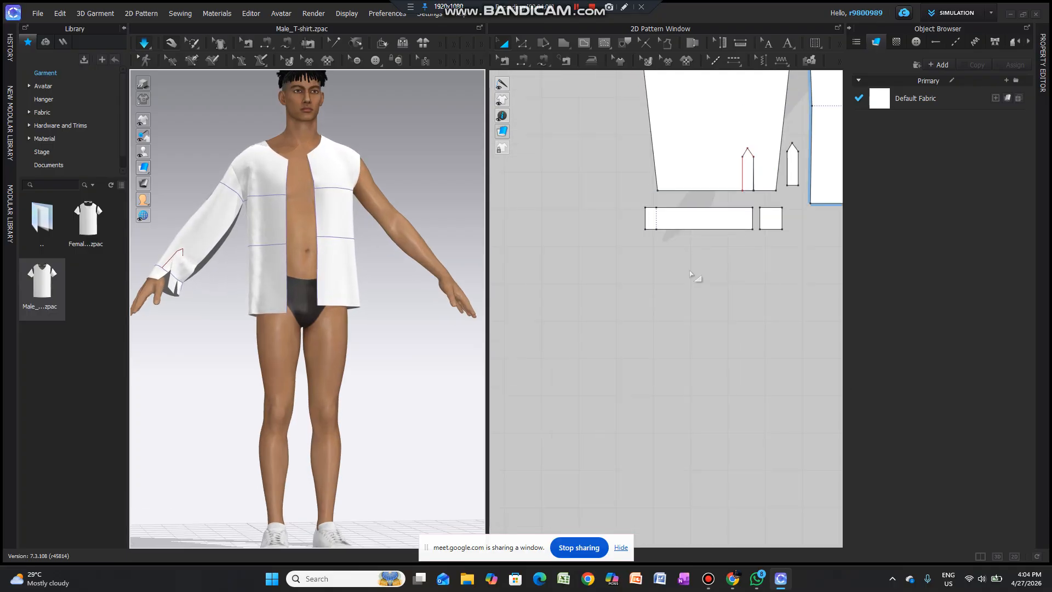
pyautogui.hotkey('ctrl', 'z')
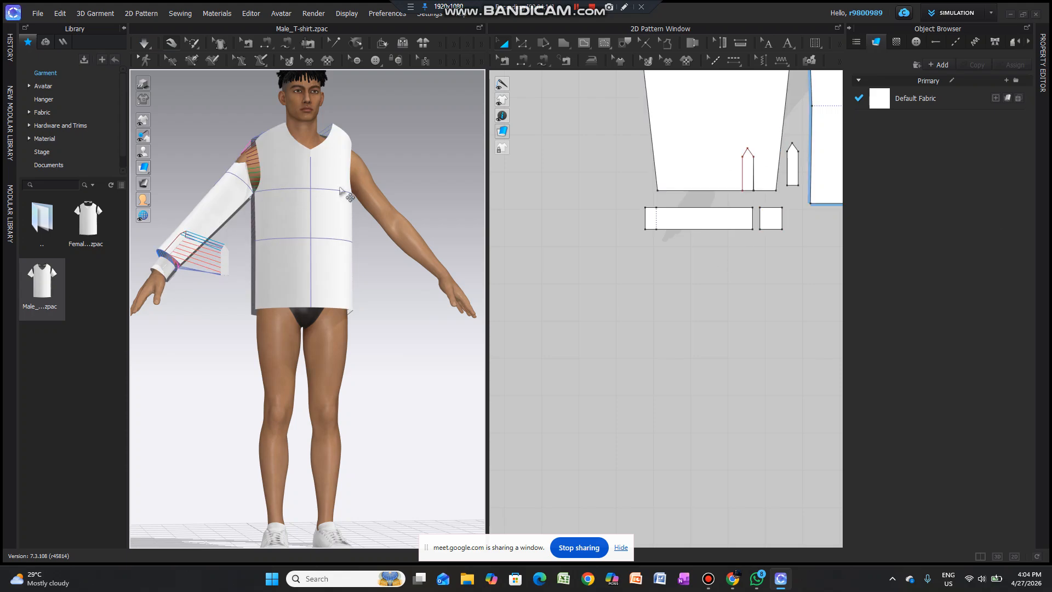
# Step: Use Segment Sewing to join the sleeve's two side edges and the long cuff's outer end to the short cuff's outer end
pyautogui.click(543, 60)
pyautogui.scroll(-4, 793, 193)
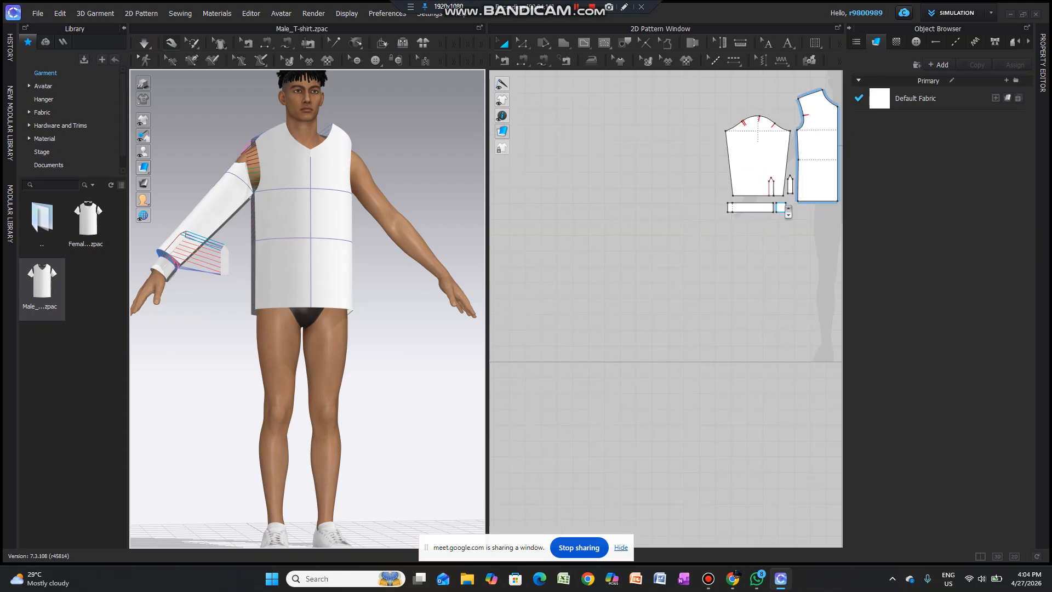
pyautogui.scroll(-3, 586, 181)
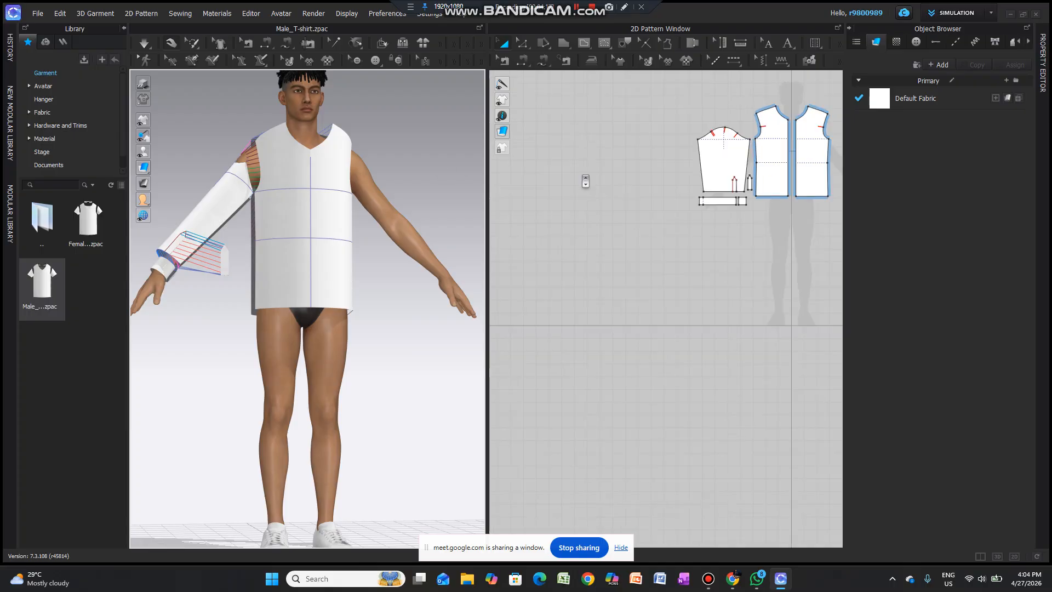
pyautogui.scroll(3, 712, 234)
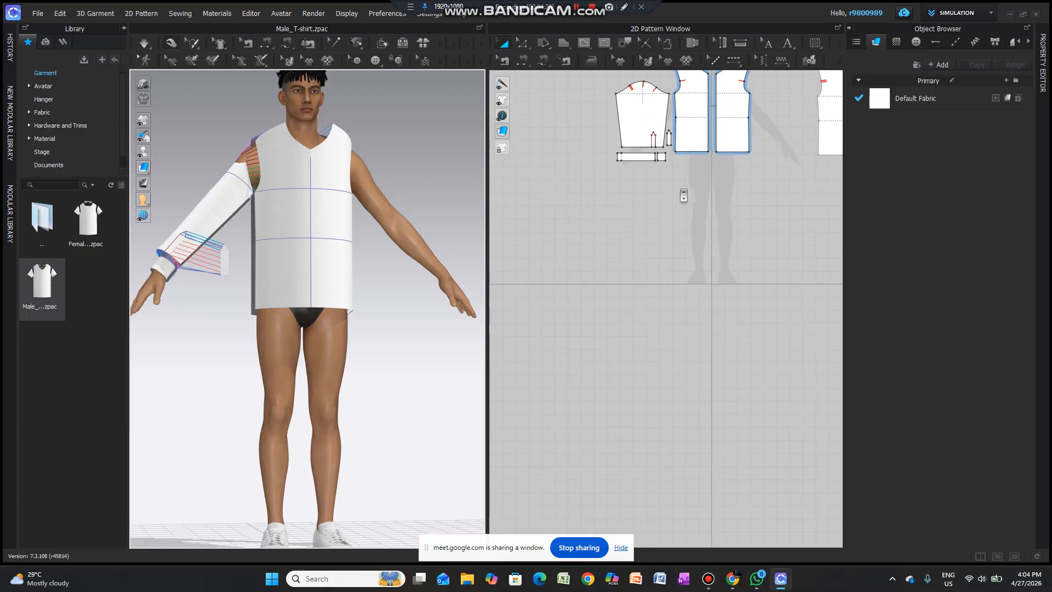
pyautogui.scroll(-3, 650, 393)
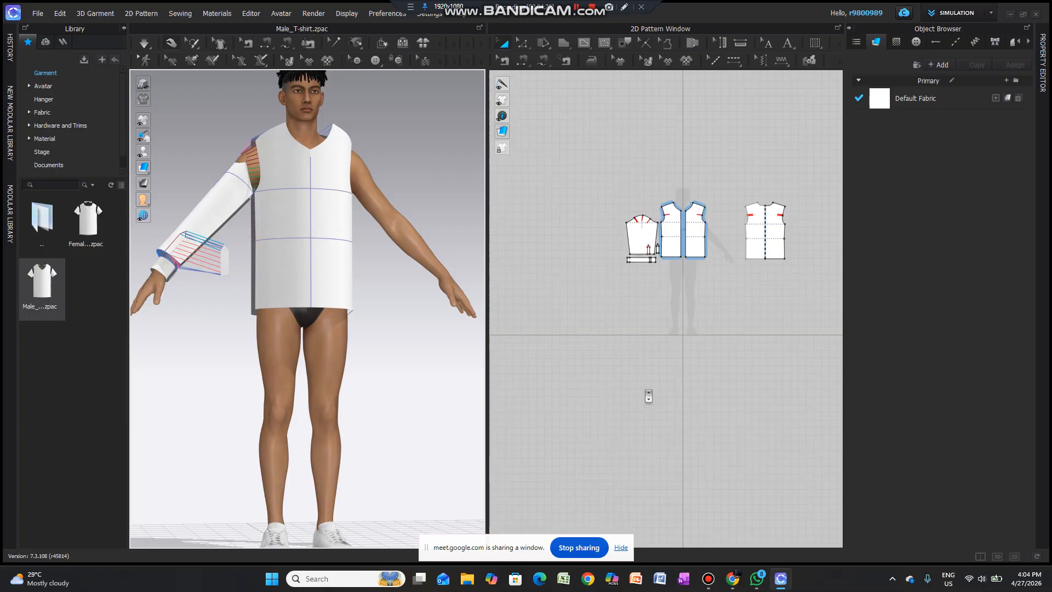
pyautogui.scroll(8, 658, 227)
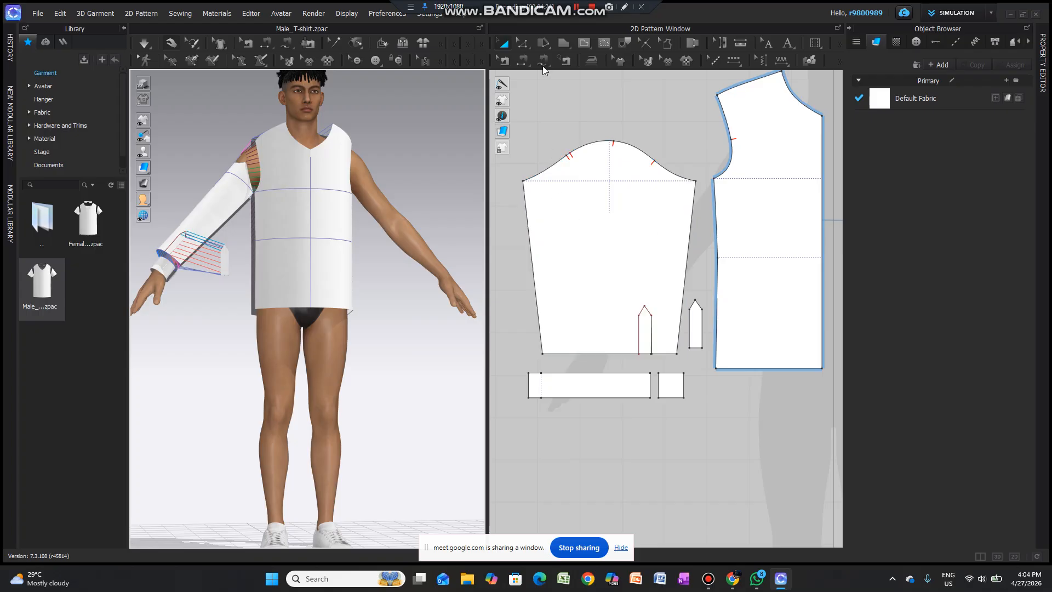
pyautogui.click(520, 59)
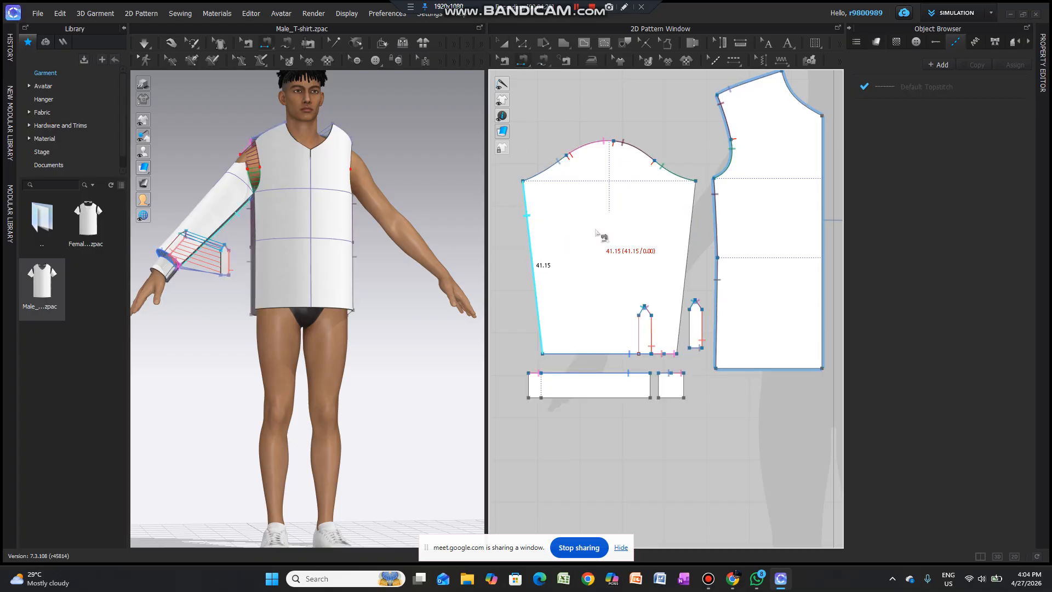
pyautogui.click(673, 248)
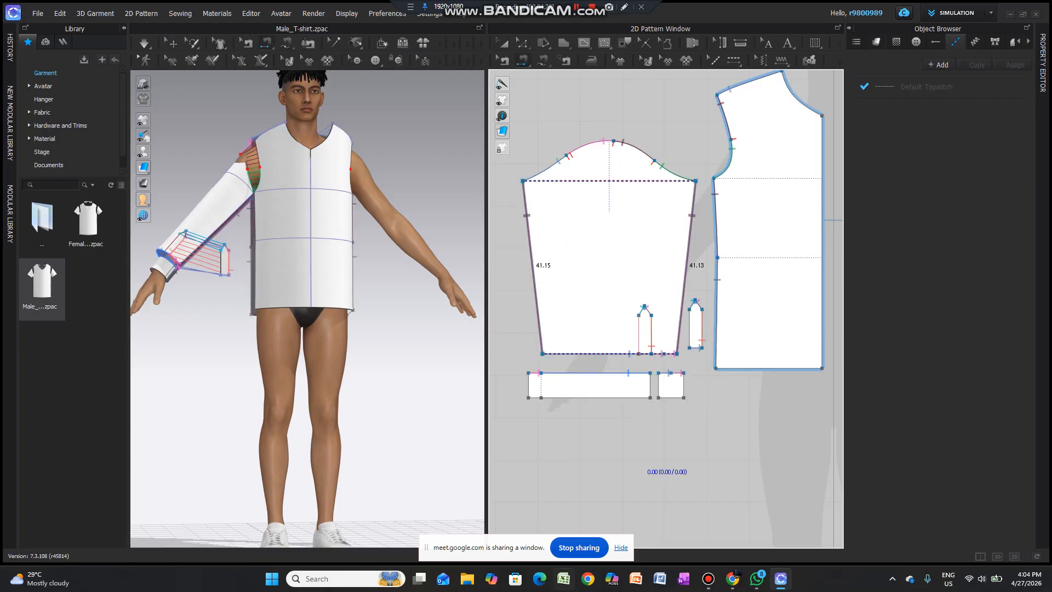
pyautogui.click(529, 390)
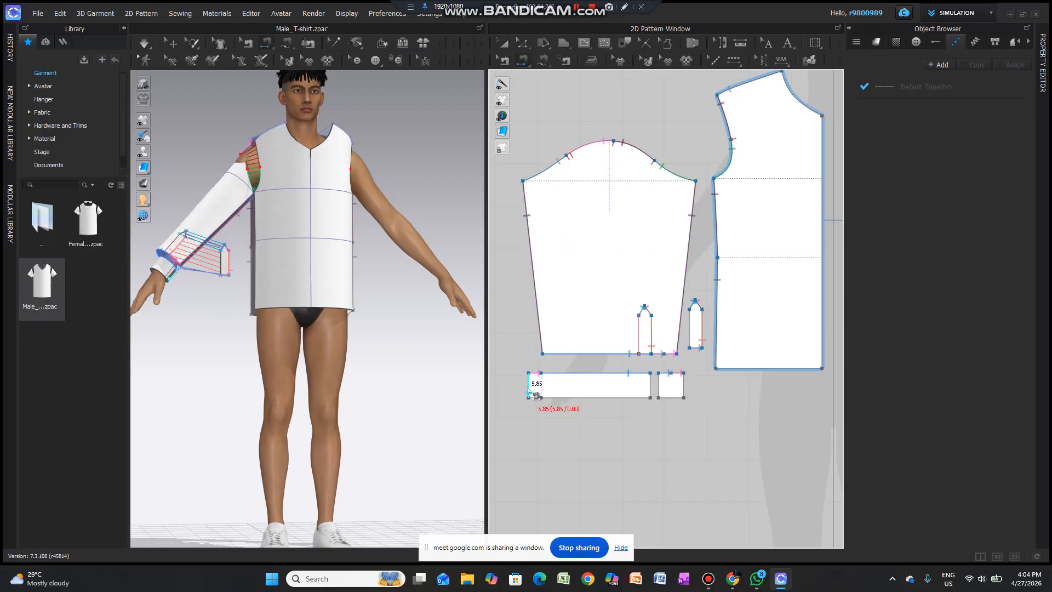
pyautogui.click(684, 390)
# Step: Simulate the garment and examine the draped sleeve, placket slit and closed cuff from the front and side
pyautogui.press('space')
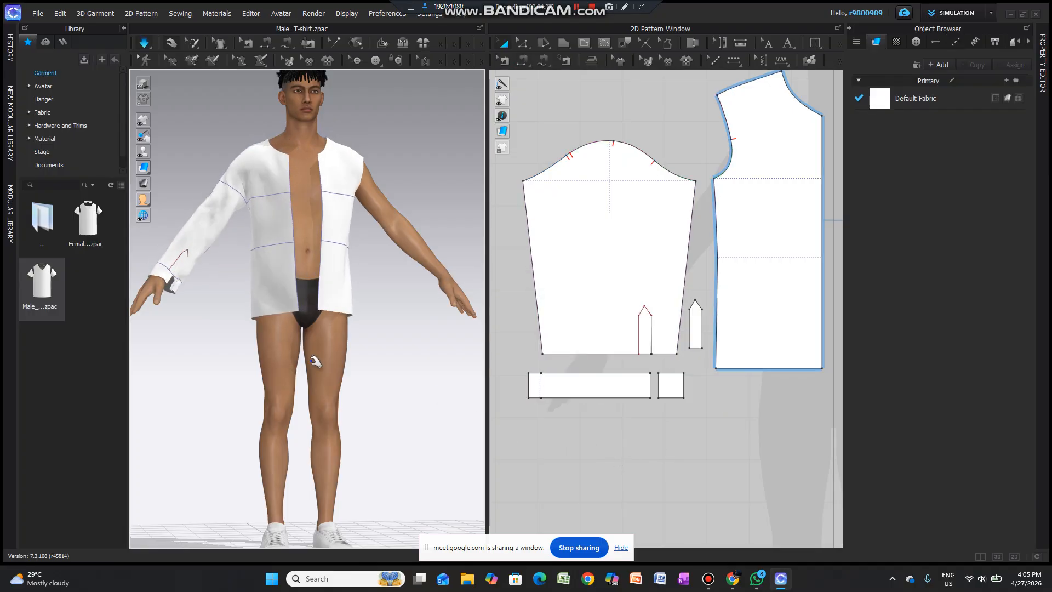
pyautogui.scroll(5, 285, 353)
pyautogui.scroll(-5, 329, 369)
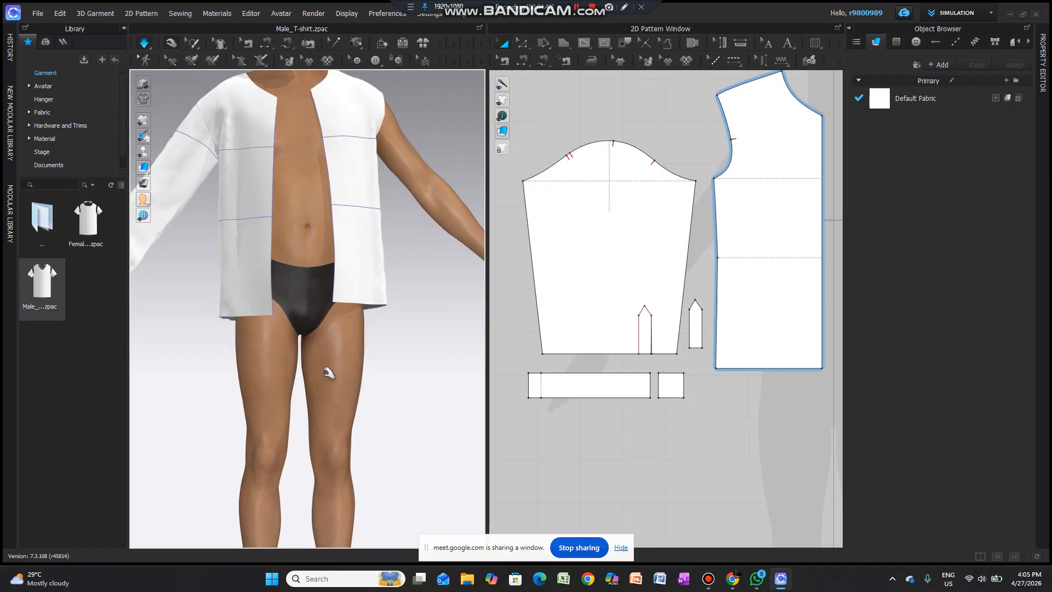
pyautogui.moveTo(331, 355); pyautogui.dragTo(318, 334, button='right')
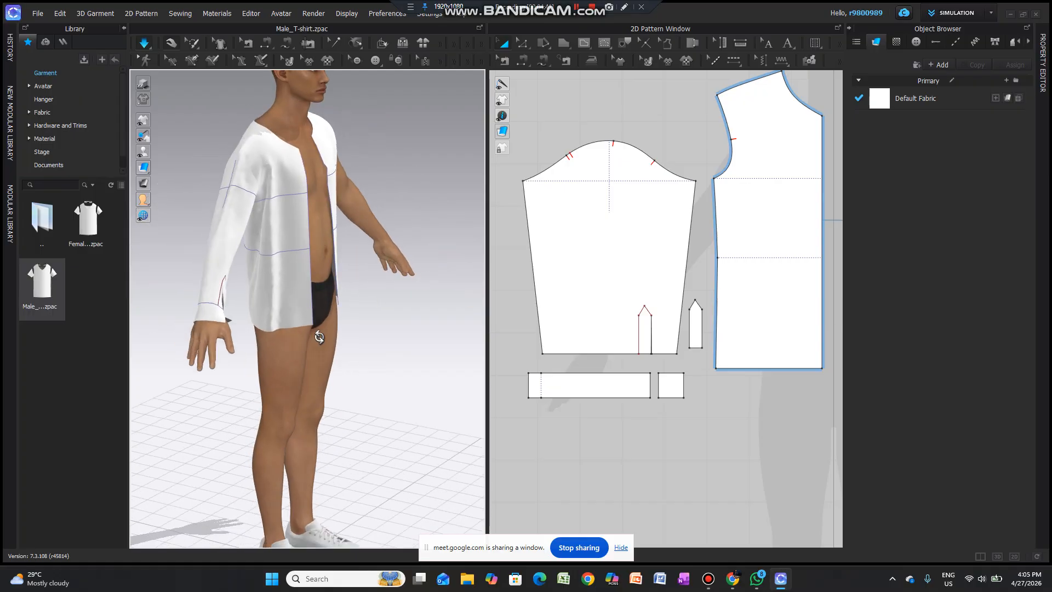
pyautogui.scroll(4, 301, 328)
pyautogui.moveTo(255, 320); pyautogui.dragTo(278, 335, button='right')
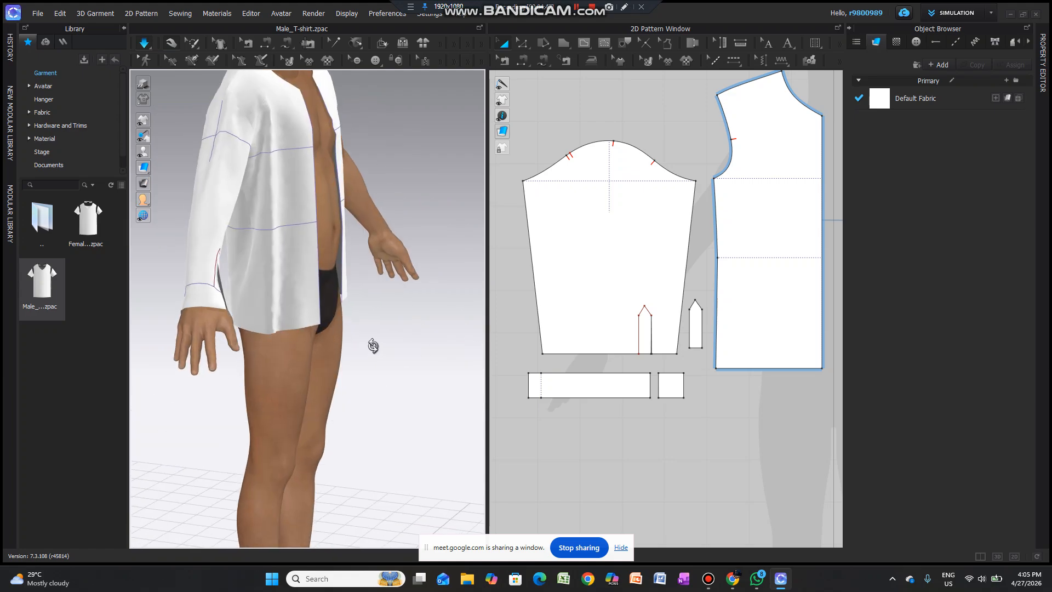
pyautogui.moveTo(371, 346); pyautogui.dragTo(354, 332, button='right')
pyautogui.scroll(-6, 353, 332)
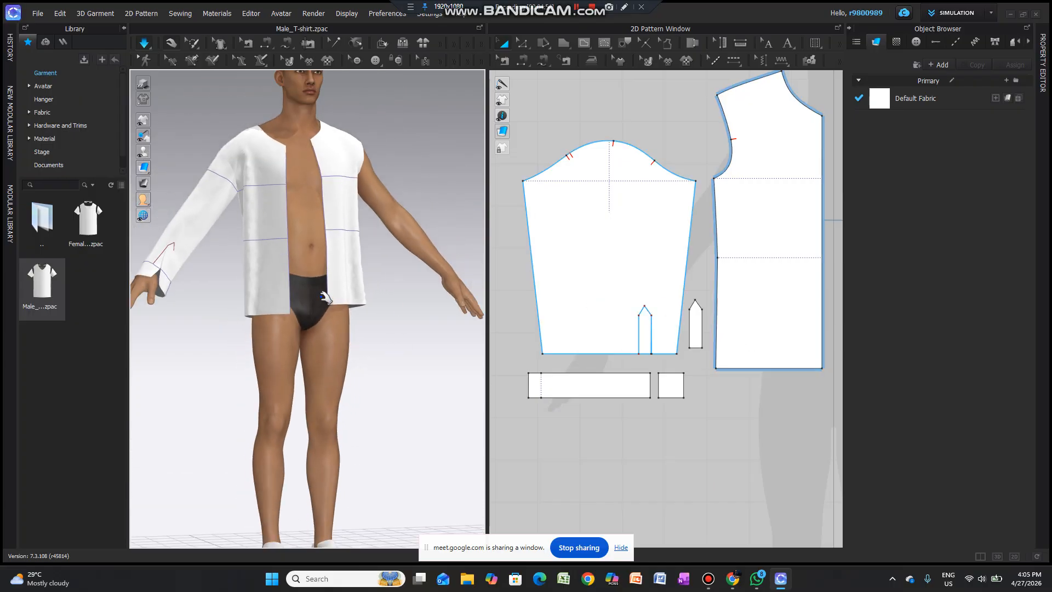
pyautogui.scroll(-1, 321, 318)
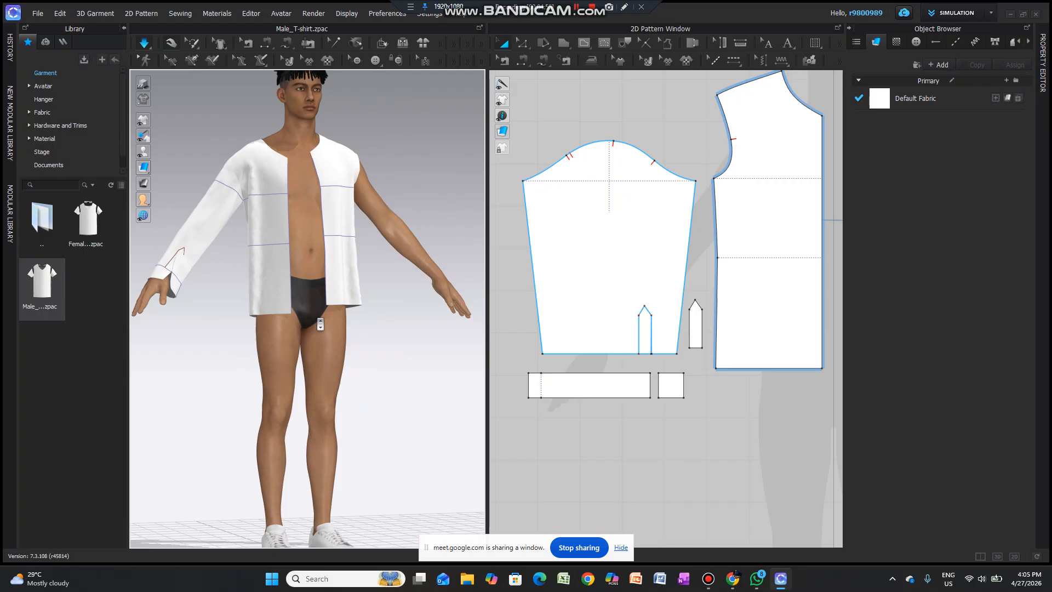
# Step: Examine the sleeve and cuff patterns and the two front body patterns along the centre-front opening
pyautogui.scroll(2, 646, 380)
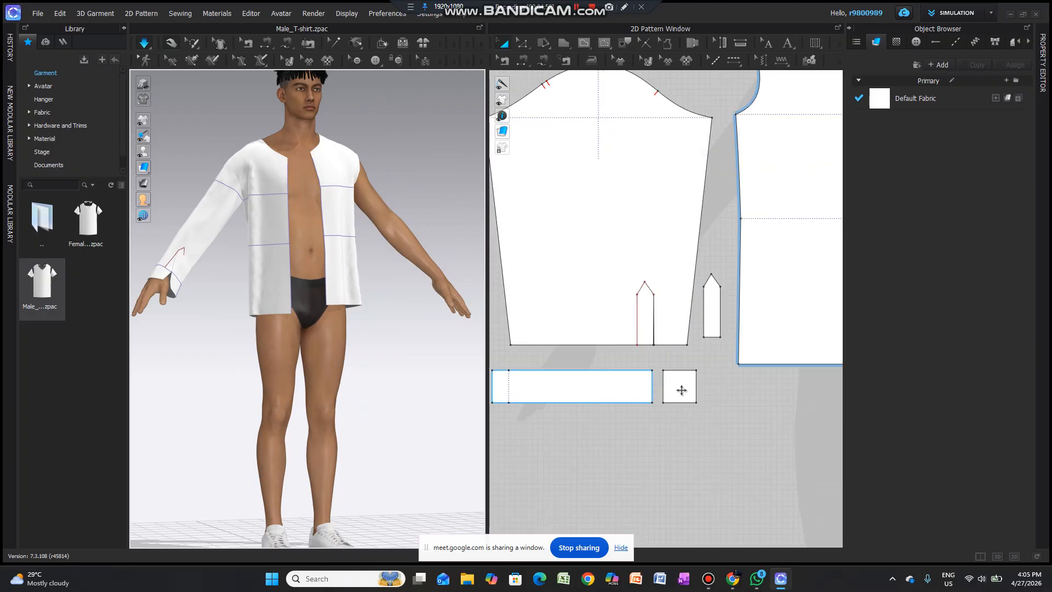
pyautogui.scroll(-3, 681, 388)
pyautogui.scroll(4, 814, 422)
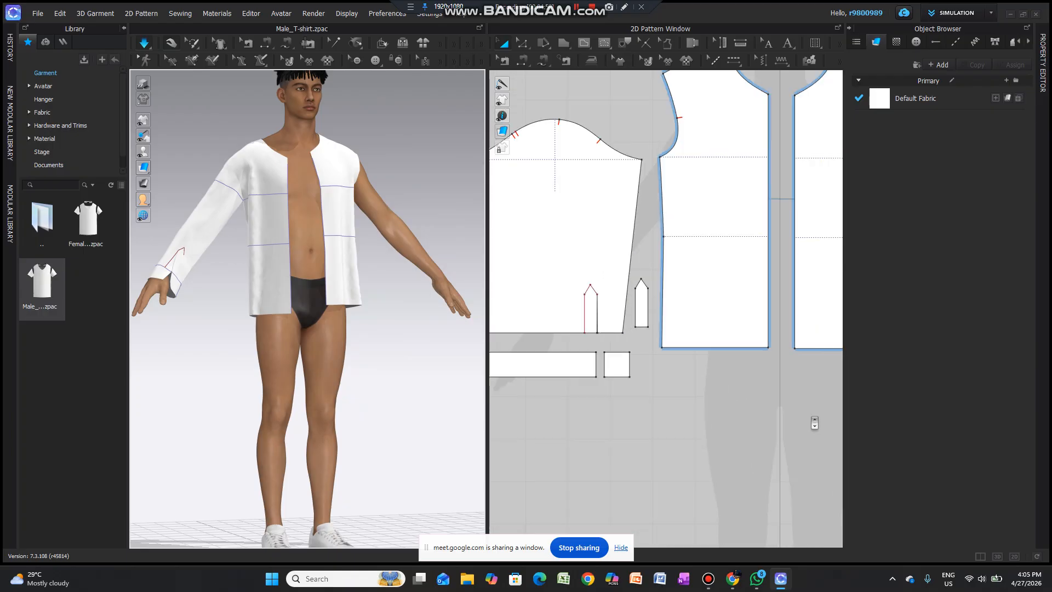
pyautogui.scroll(-3, 810, 404)
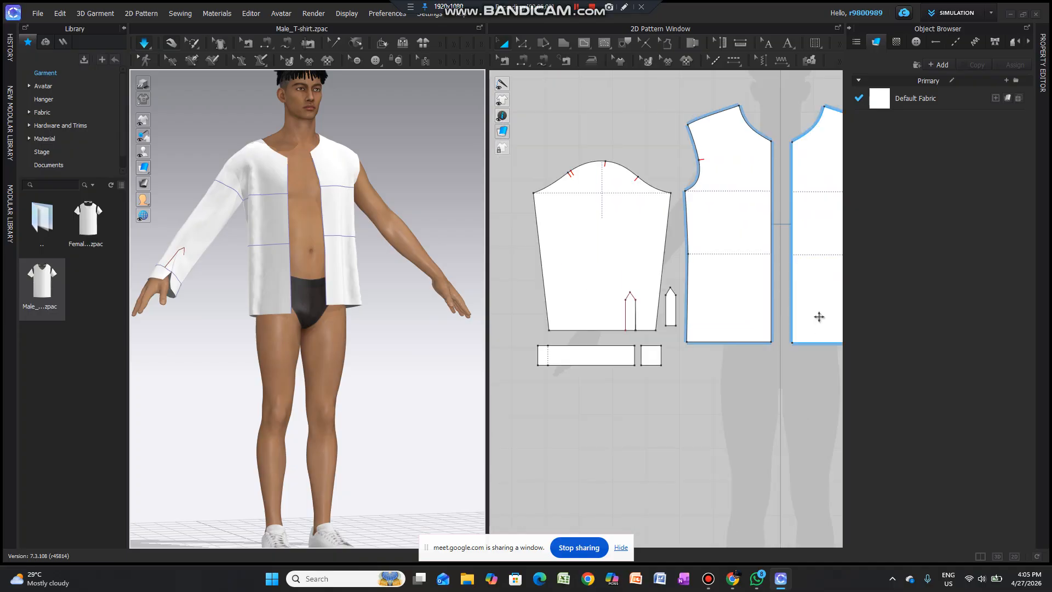
pyautogui.scroll(-3, 828, 473)
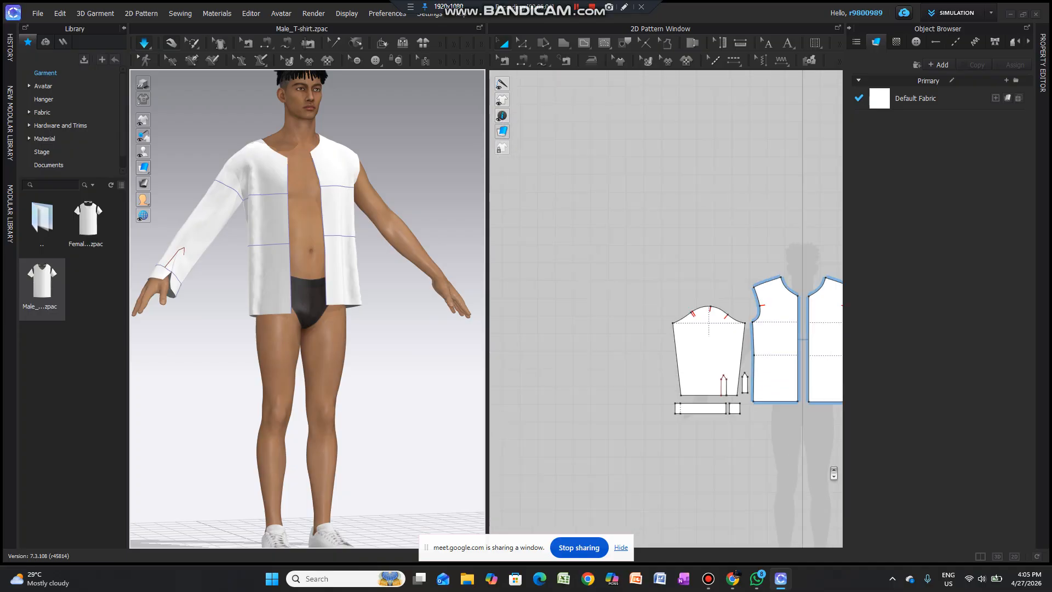
pyautogui.scroll(-2, 600, 361)
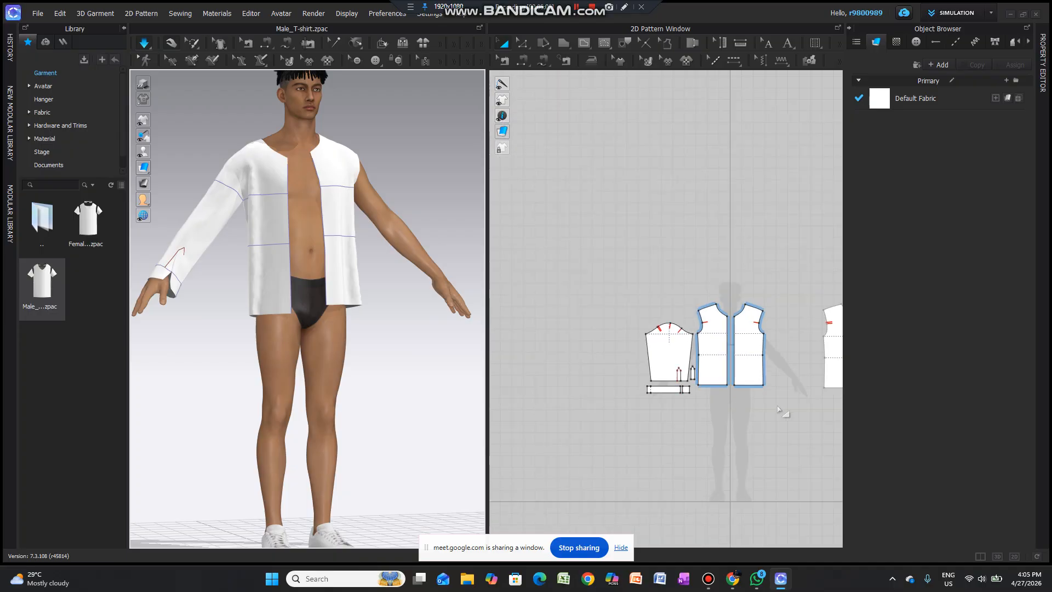
pyautogui.scroll(5, 778, 410)
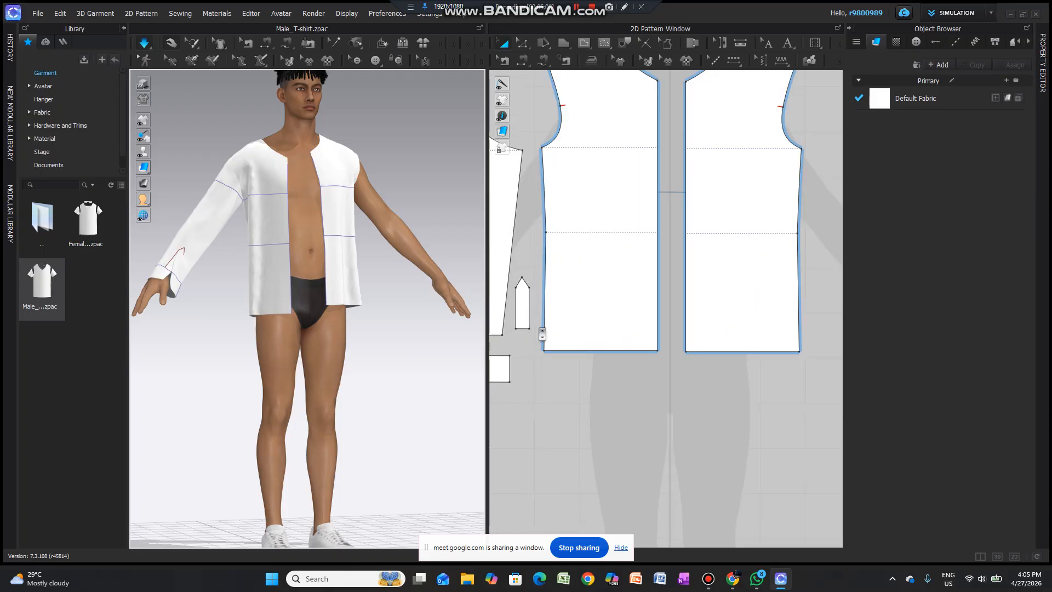
pyautogui.scroll(-1, 542, 334)
pyautogui.scroll(3, 542, 334)
pyautogui.scroll(-3, 542, 334)
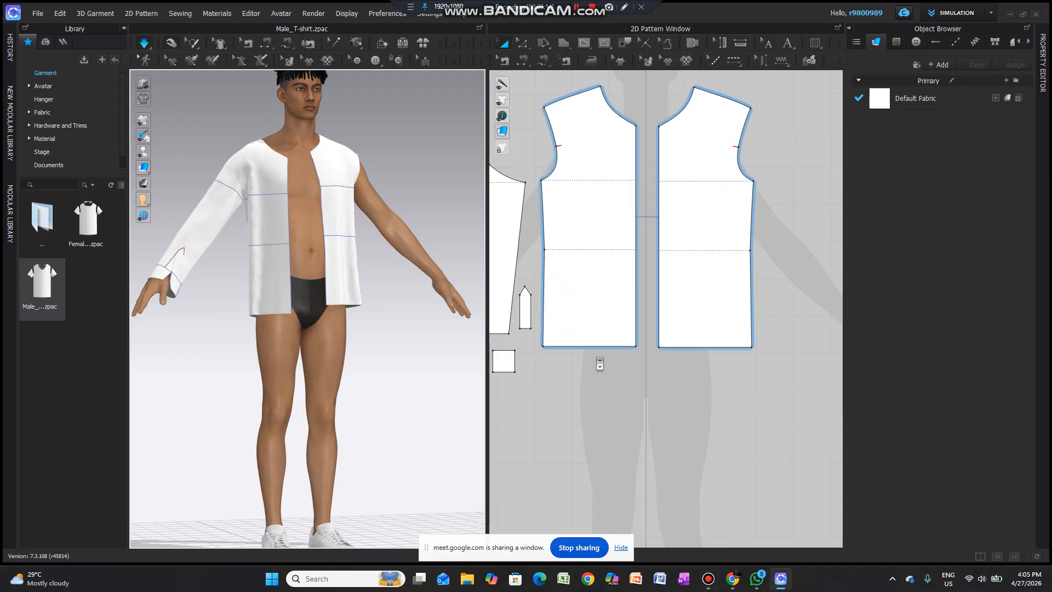
pyautogui.scroll(3, 576, 294)
pyautogui.scroll(-4, 580, 305)
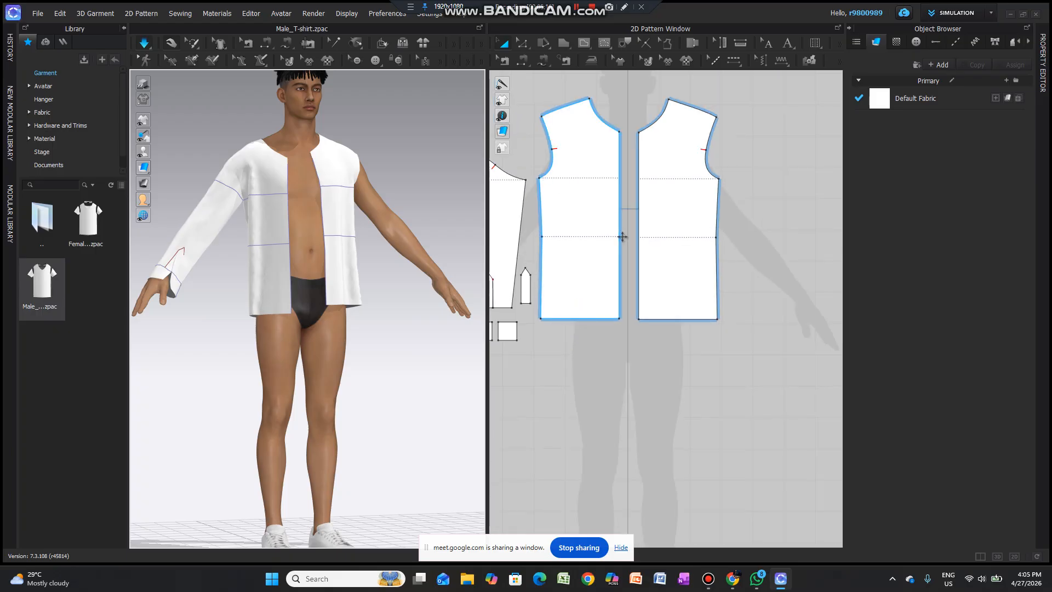
# Step: Select the centre-front edge of the sleeve-side front body pattern with the Edit Pattern tool
pyautogui.click(611, 356)
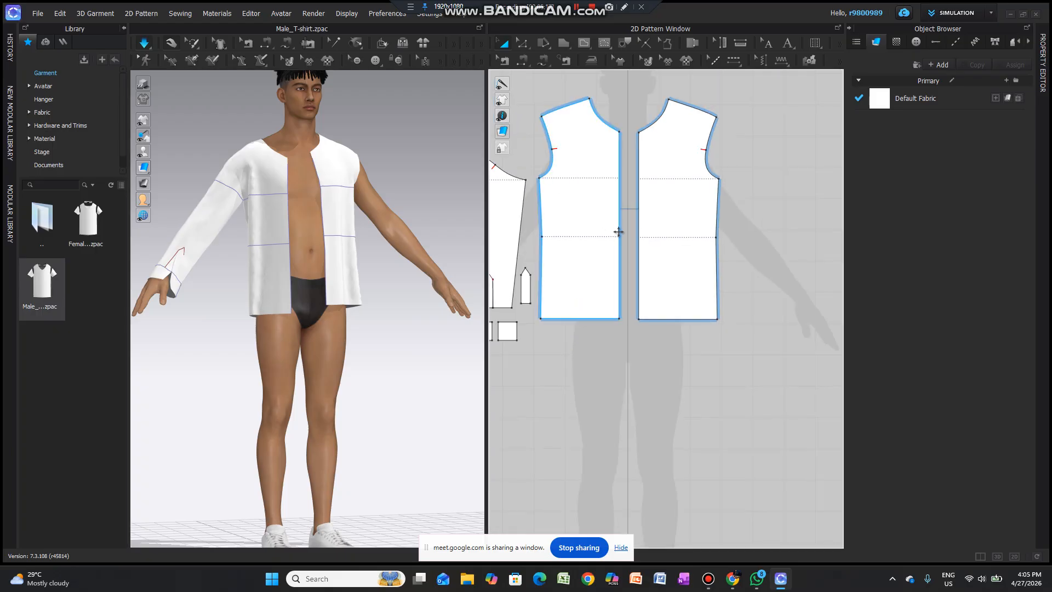
pyautogui.click(619, 232)
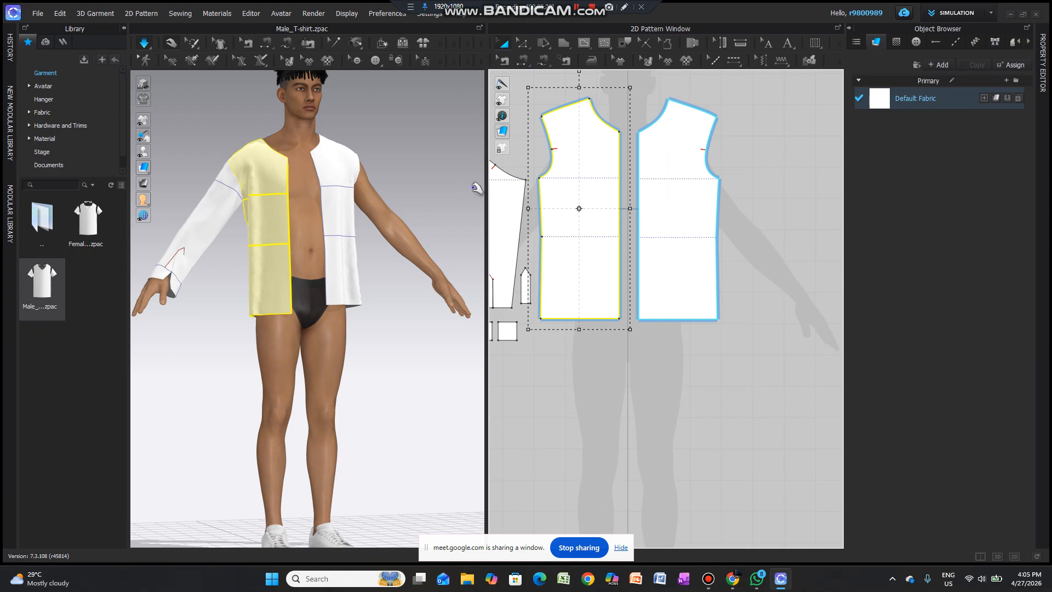
pyautogui.click(523, 42)
pyautogui.click(630, 258)
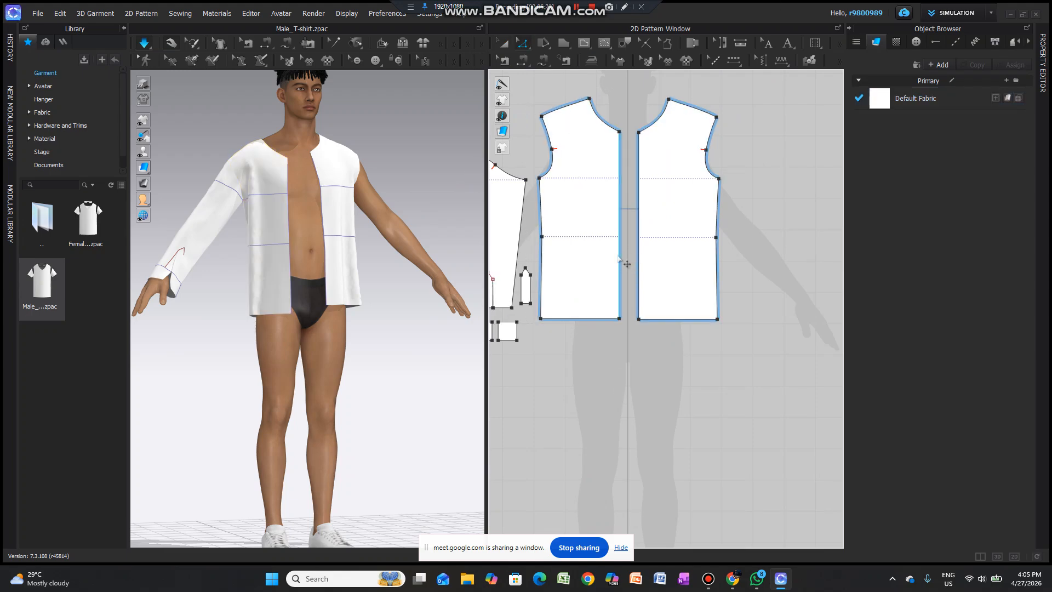
pyautogui.click(619, 256)
pyautogui.rightClick(619, 256)
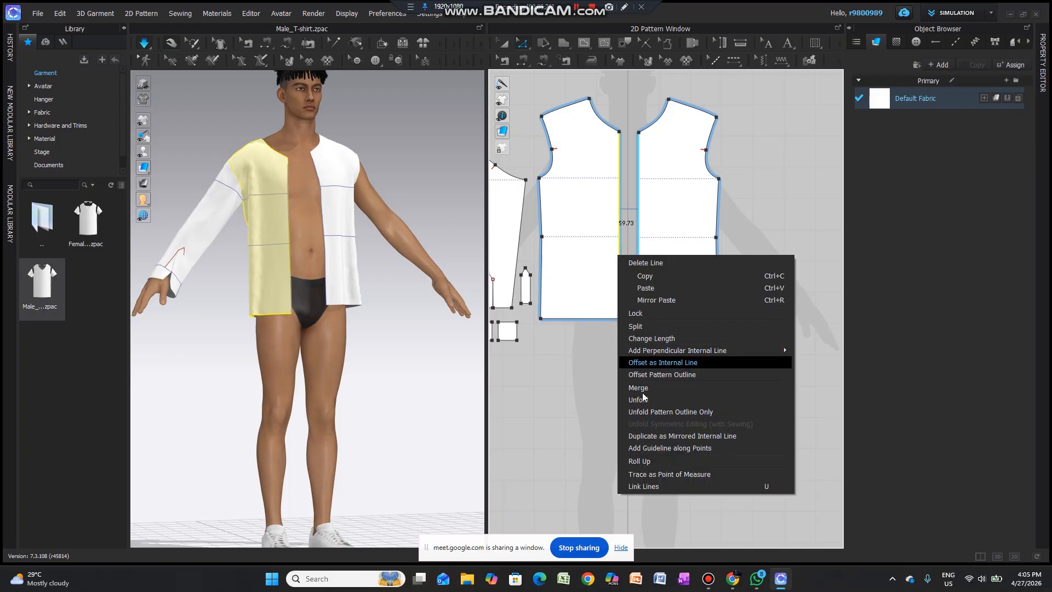
pyautogui.click(647, 363)
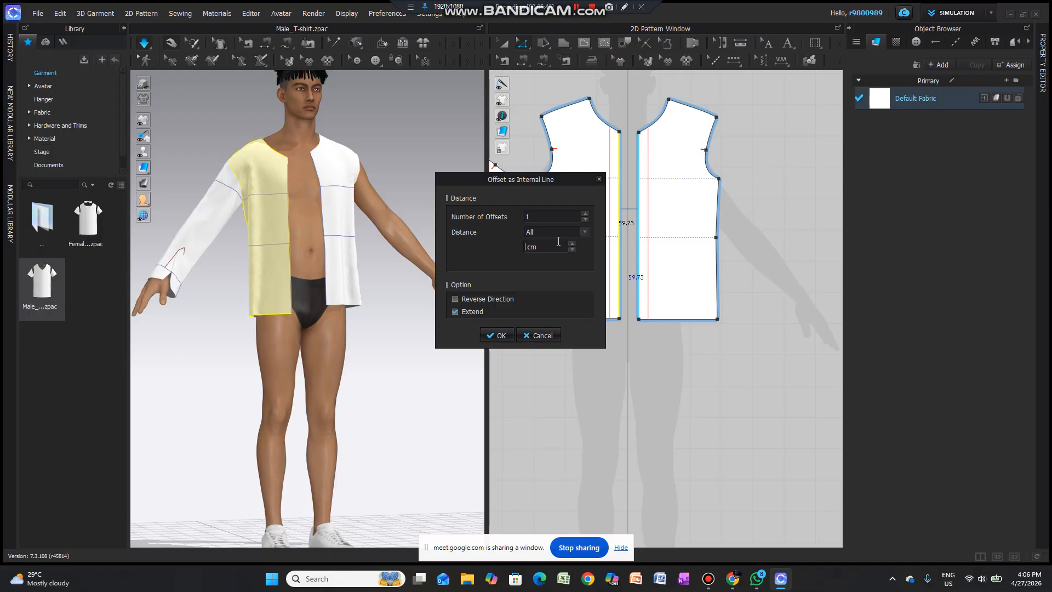
pyautogui.press('Escape')
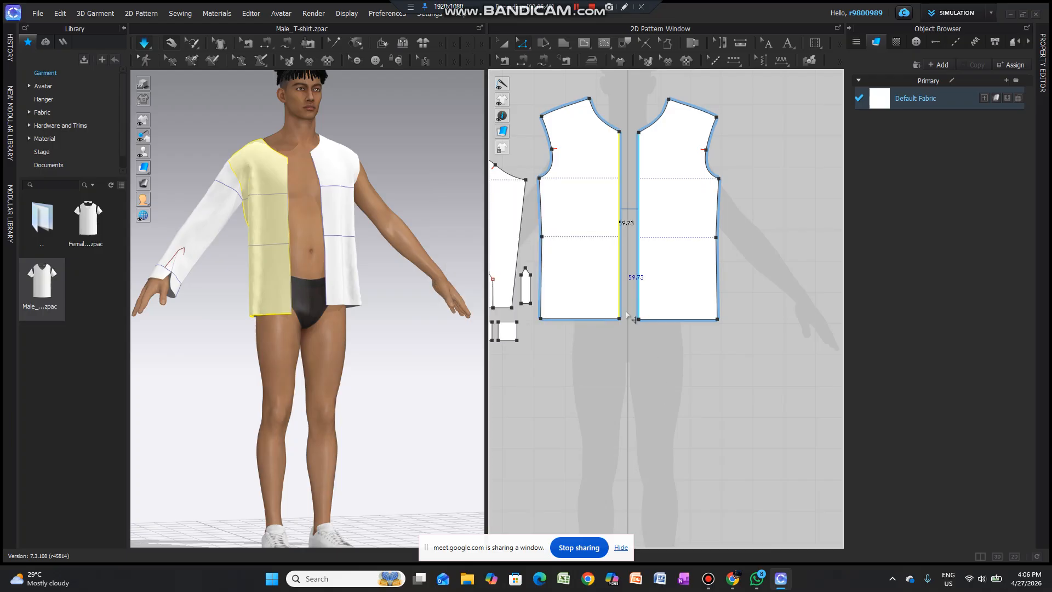
# Step: Offset the centre-front edge as one internal line at a distance of 2 cm on the symmetric front patterns
pyautogui.scroll(2, 606, 329)
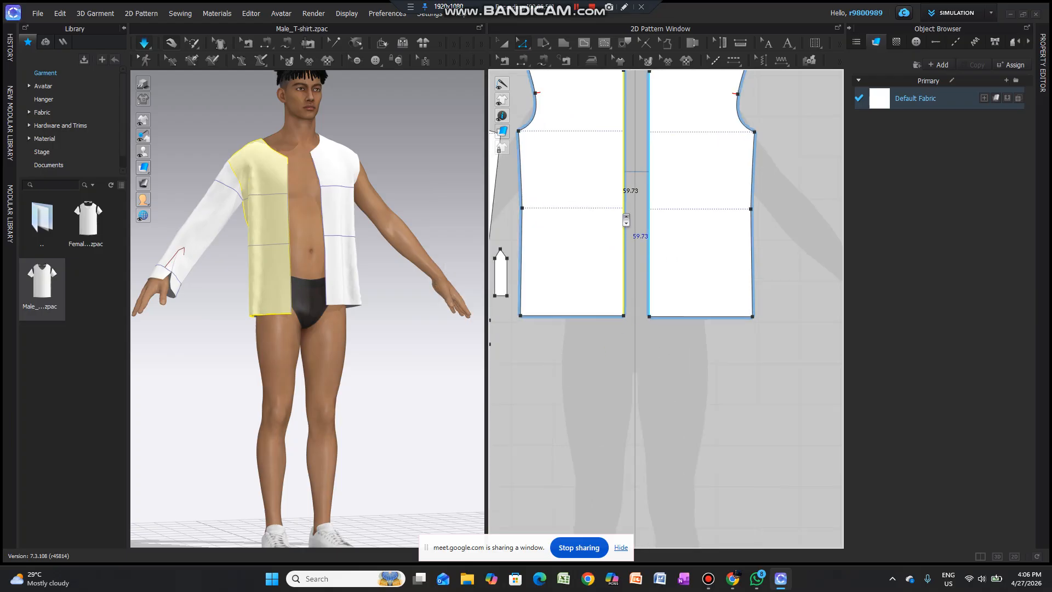
pyautogui.scroll(-2, 627, 221)
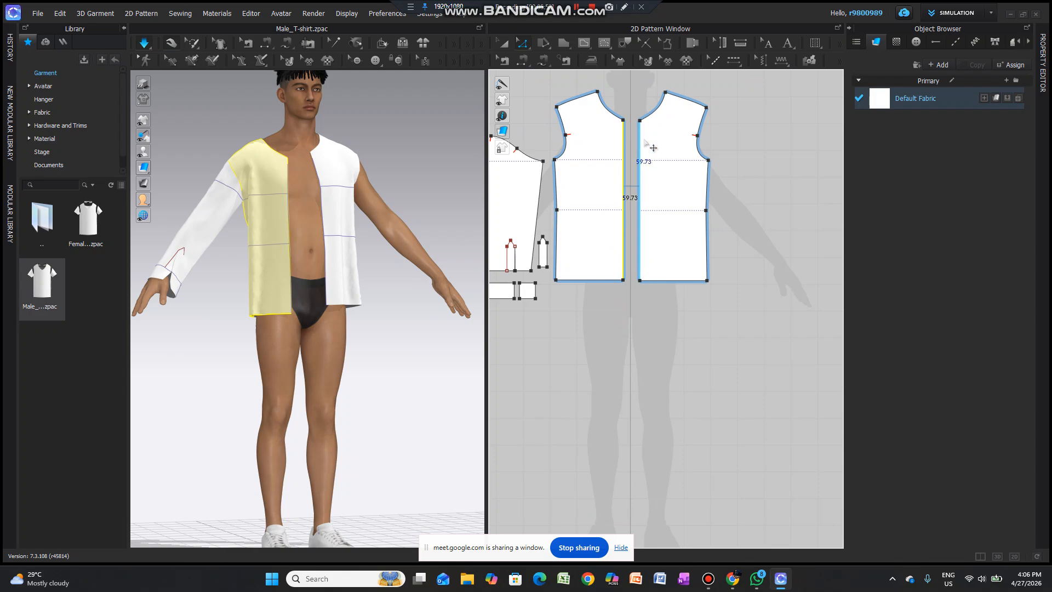
pyautogui.scroll(2, 642, 144)
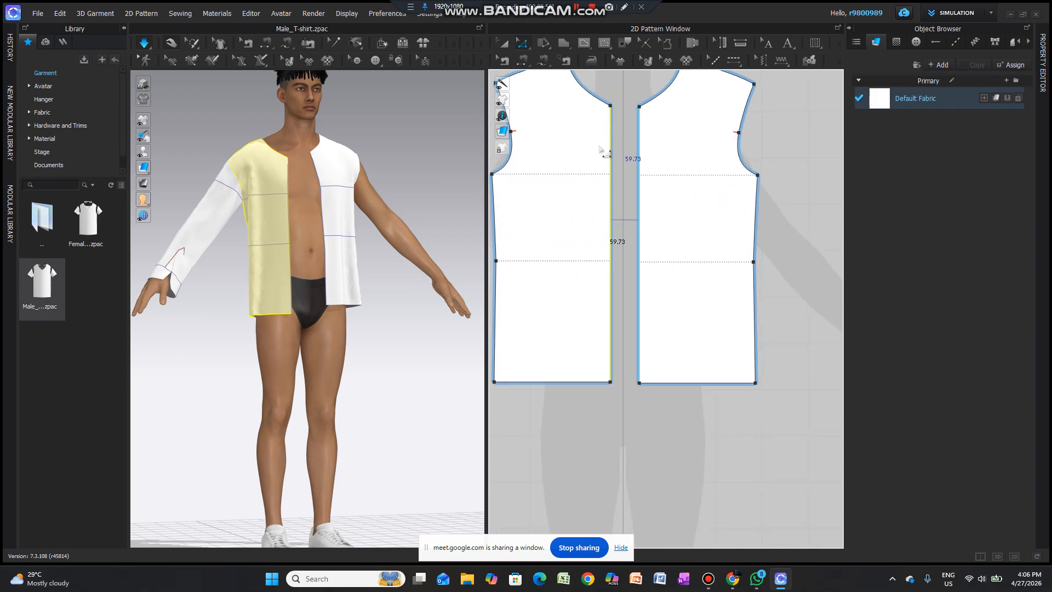
pyautogui.scroll(2, 606, 156)
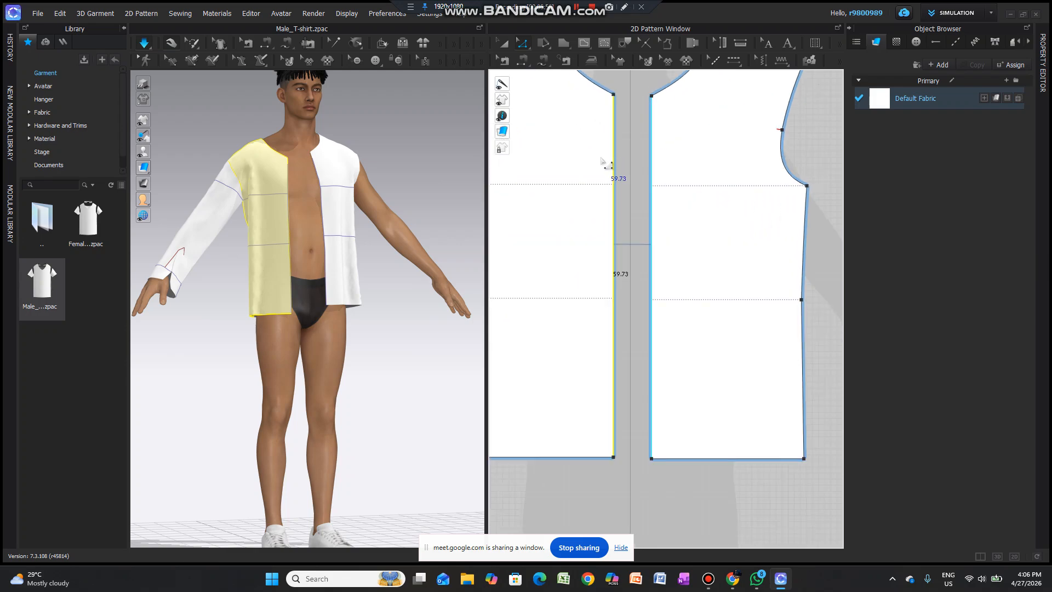
pyautogui.rightClick(611, 199)
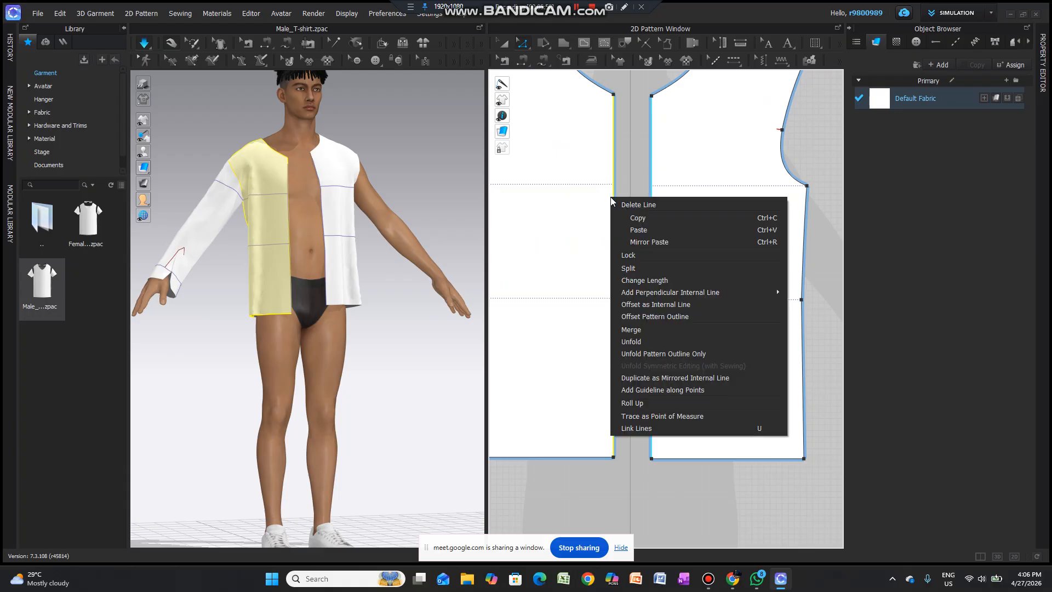
pyautogui.click(654, 305)
pyautogui.click(627, 274)
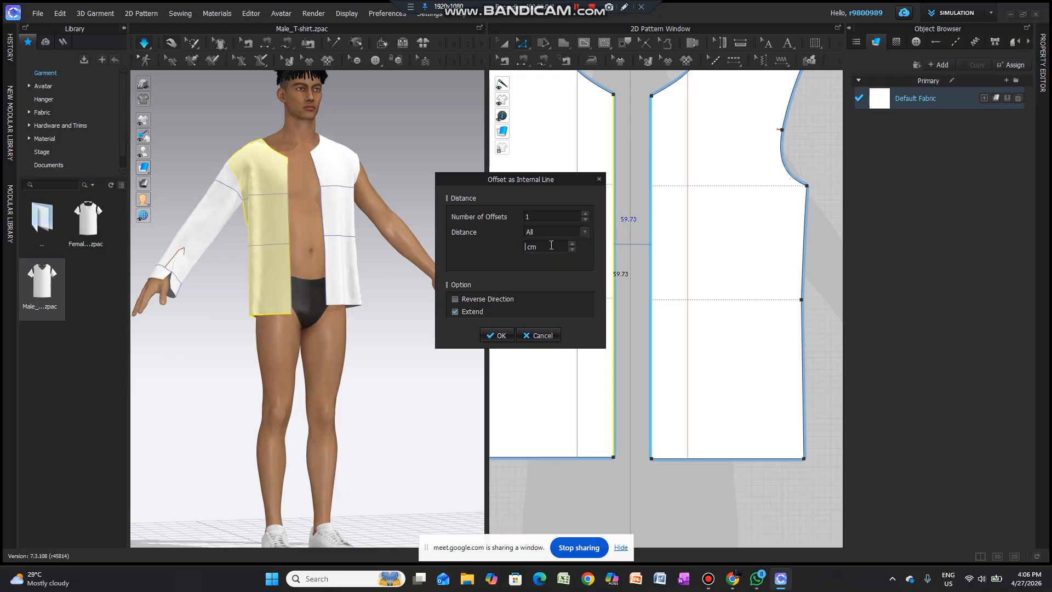
pyautogui.write('2')
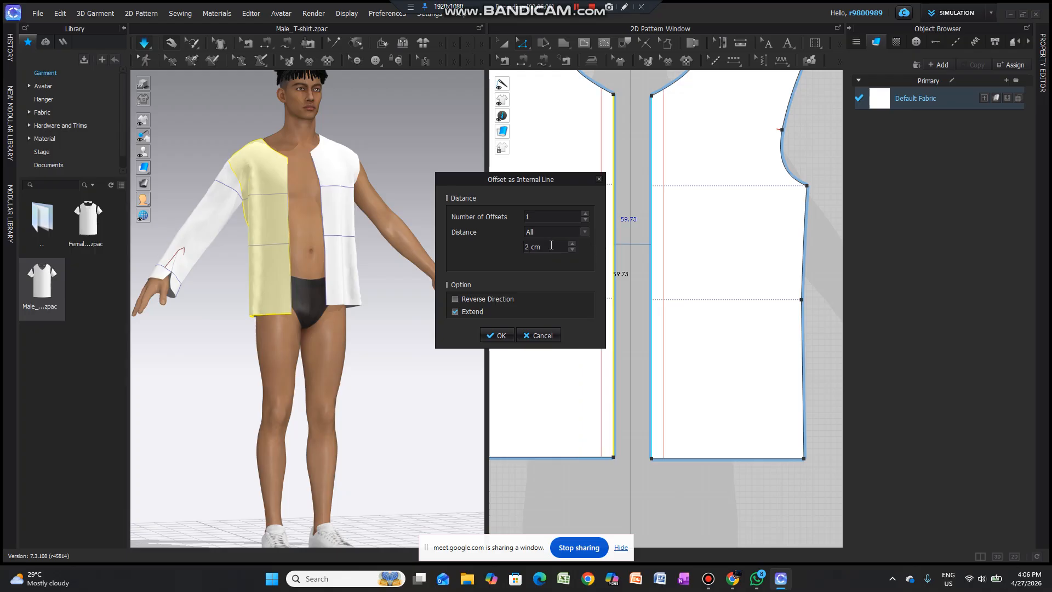
pyautogui.click(500, 335)
# Step: Split the internal line beside the centre-front edge uniformly into 6 segments
pyautogui.scroll(3, 526, 332)
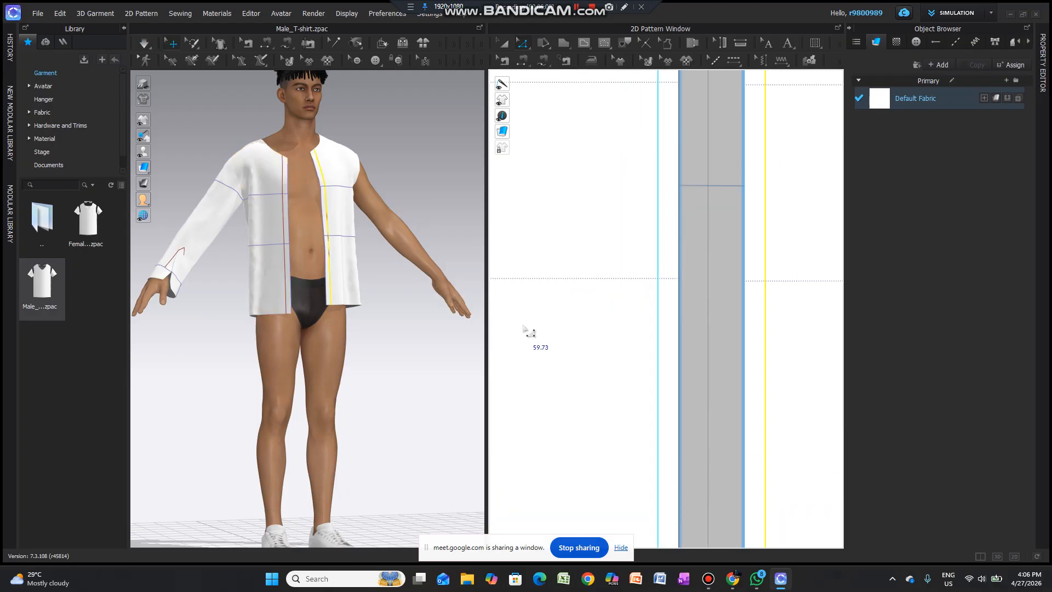
pyautogui.scroll(-2, 546, 323)
pyautogui.scroll(-3, 656, 187)
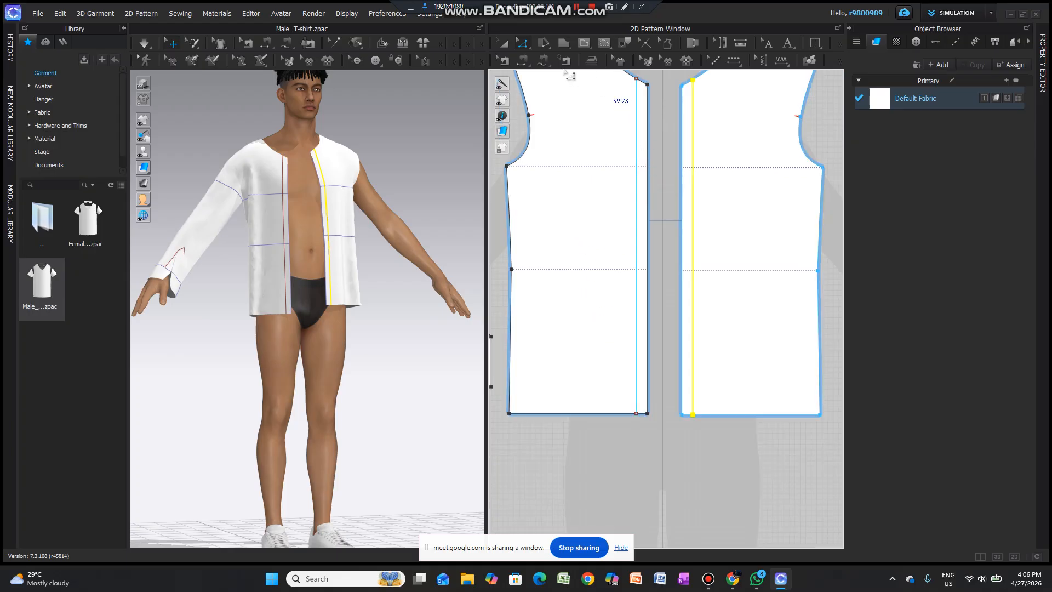
pyautogui.click(636, 161)
pyautogui.rightClick(636, 163)
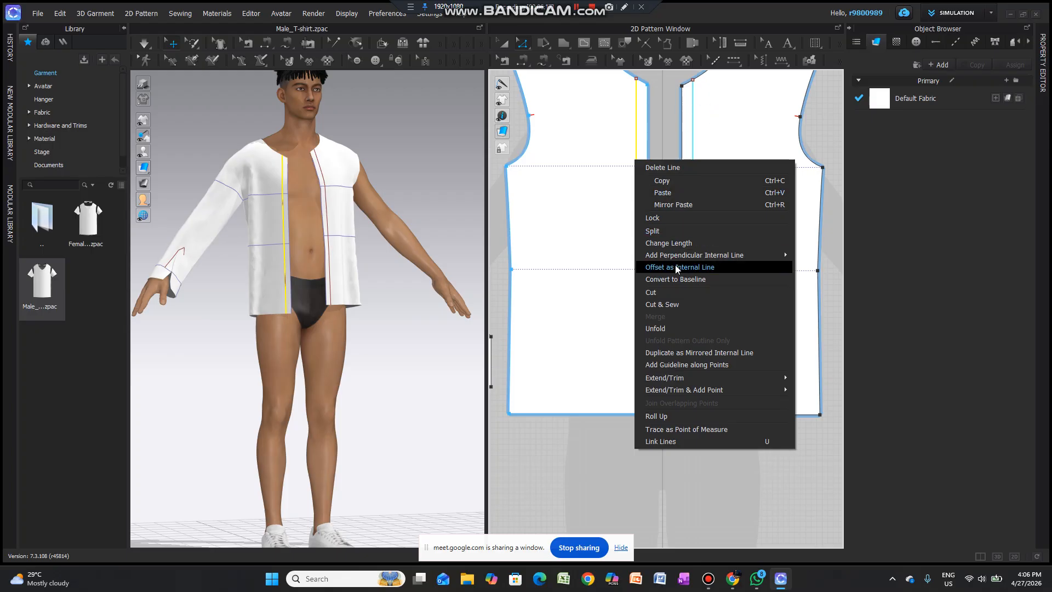
pyautogui.click(670, 231)
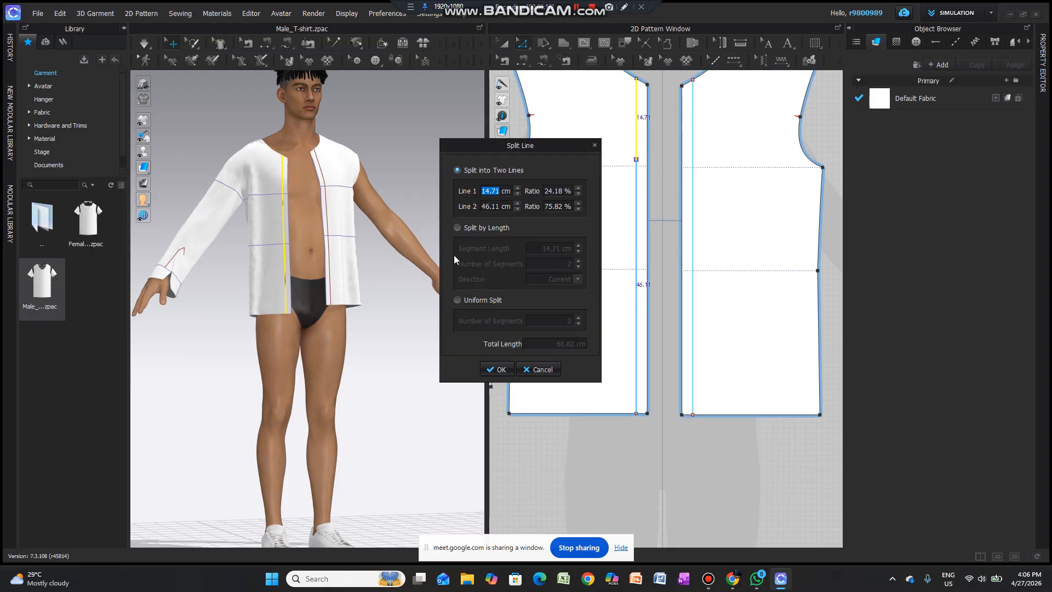
pyautogui.click(457, 301)
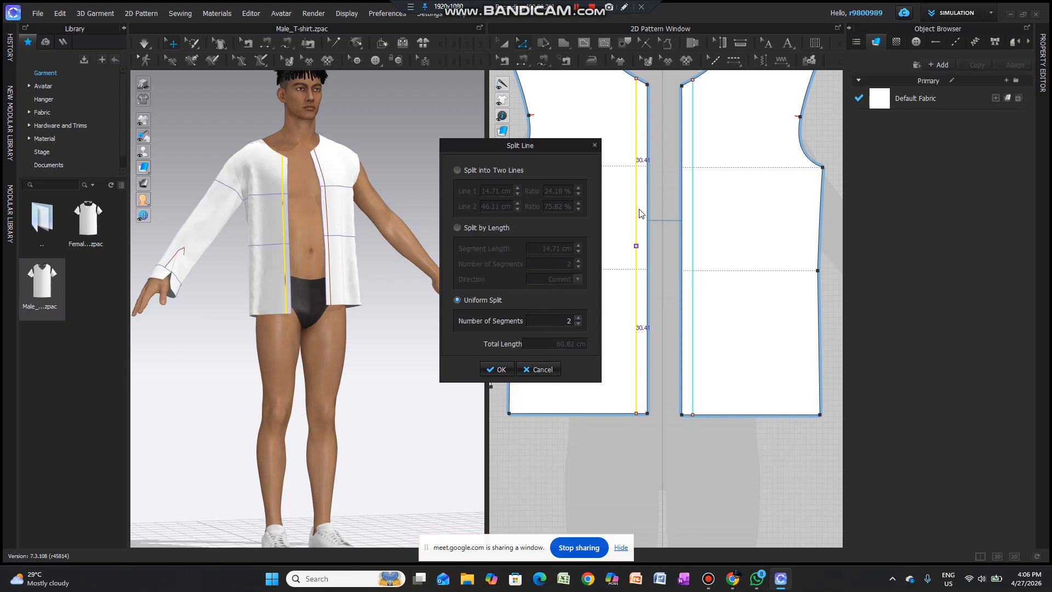
pyautogui.click(580, 320)
pyautogui.click(580, 319)
pyautogui.click(580, 319)
pyautogui.click(580, 320)
pyautogui.click(498, 369)
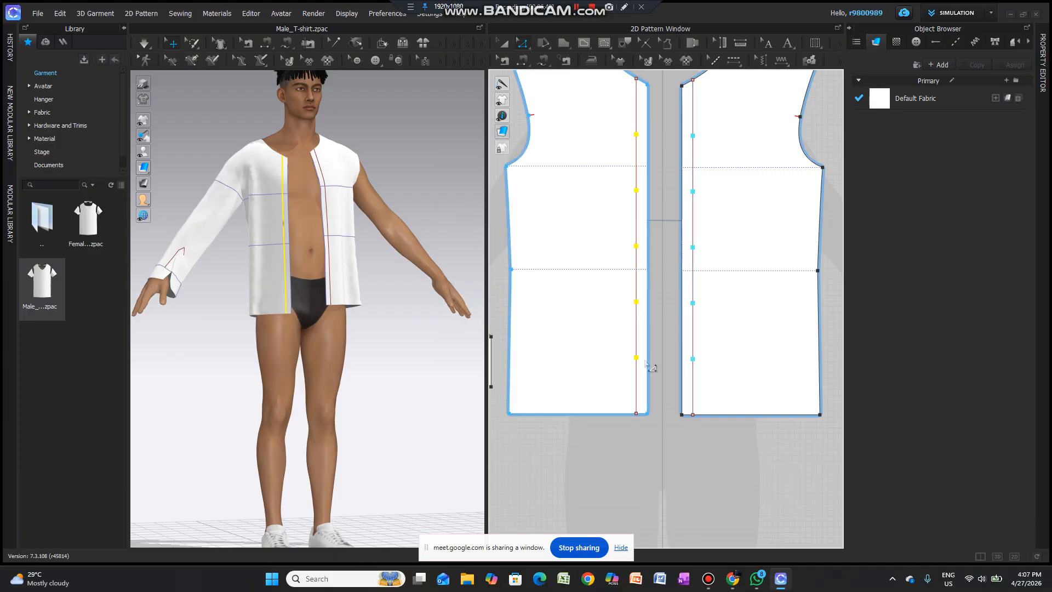
# Step: Place a default button on each of the five division points of the sleeve-side front's internal line
pyautogui.scroll(-1, 646, 362)
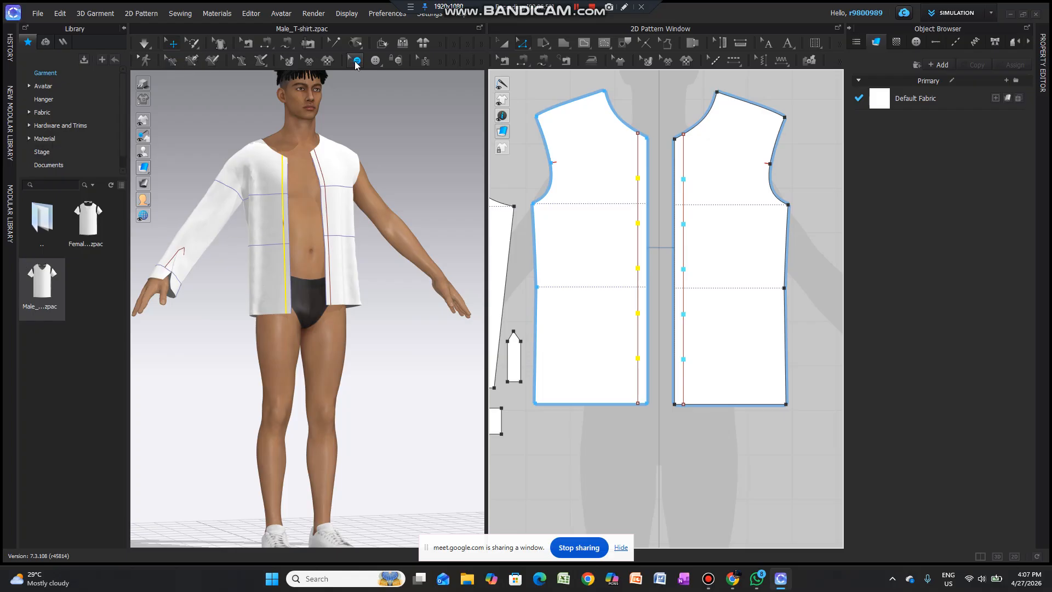
pyautogui.click(376, 60)
pyautogui.click(390, 76)
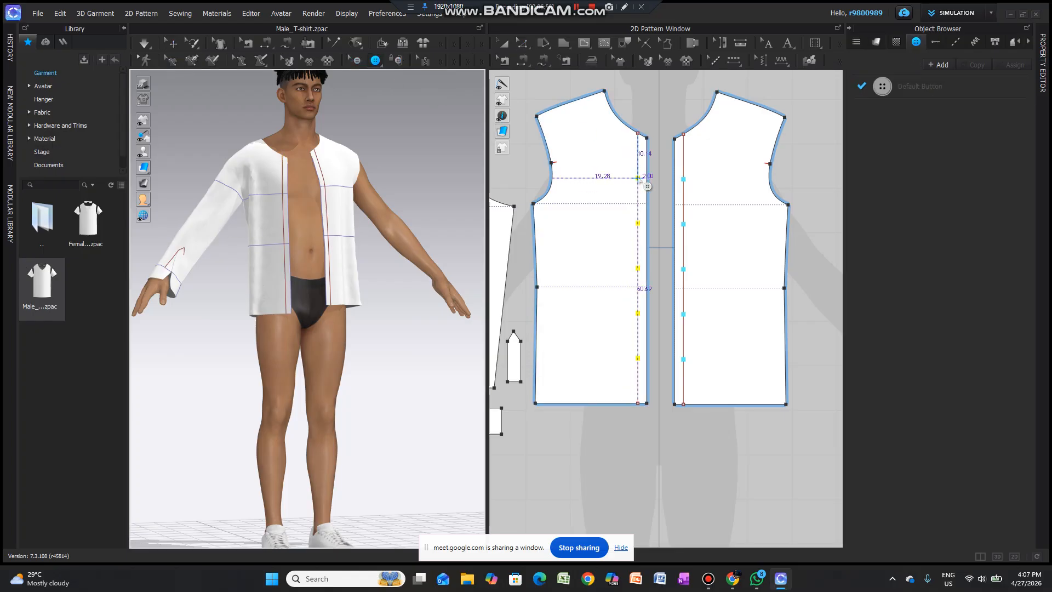
pyautogui.click(638, 177)
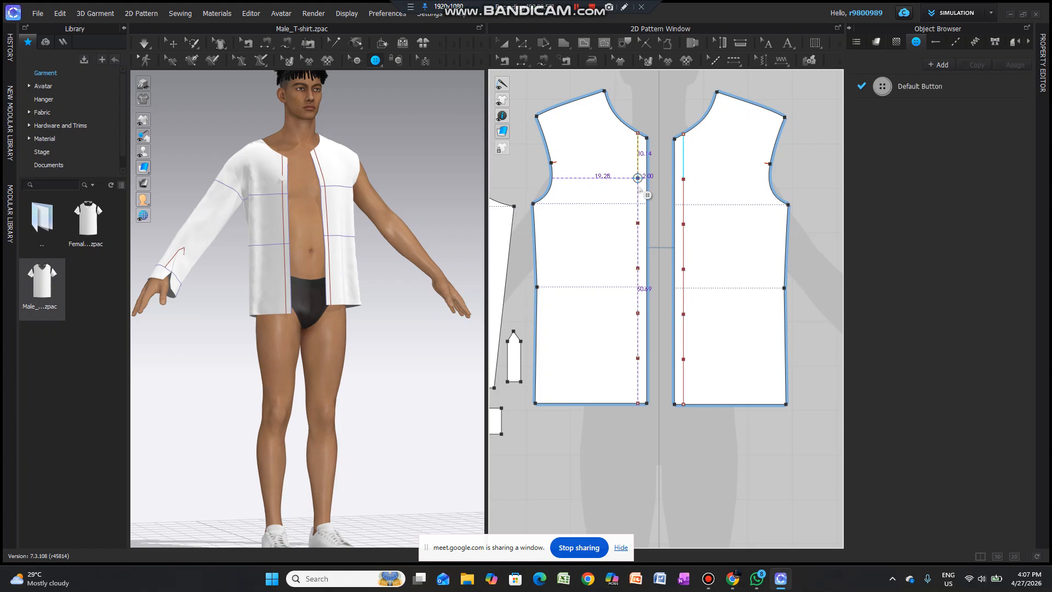
pyautogui.click(638, 223)
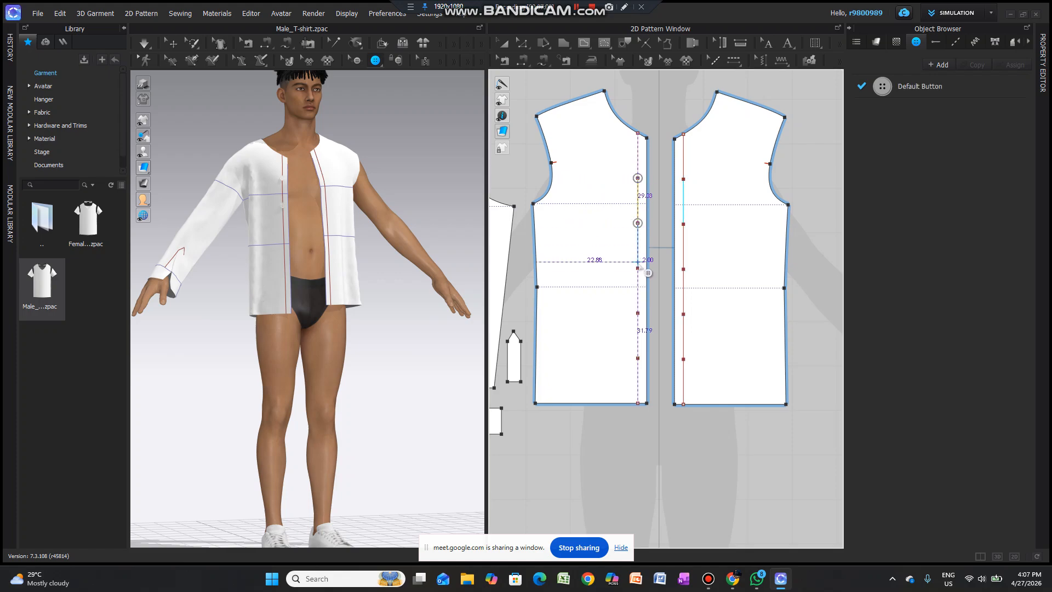
pyautogui.click(638, 268)
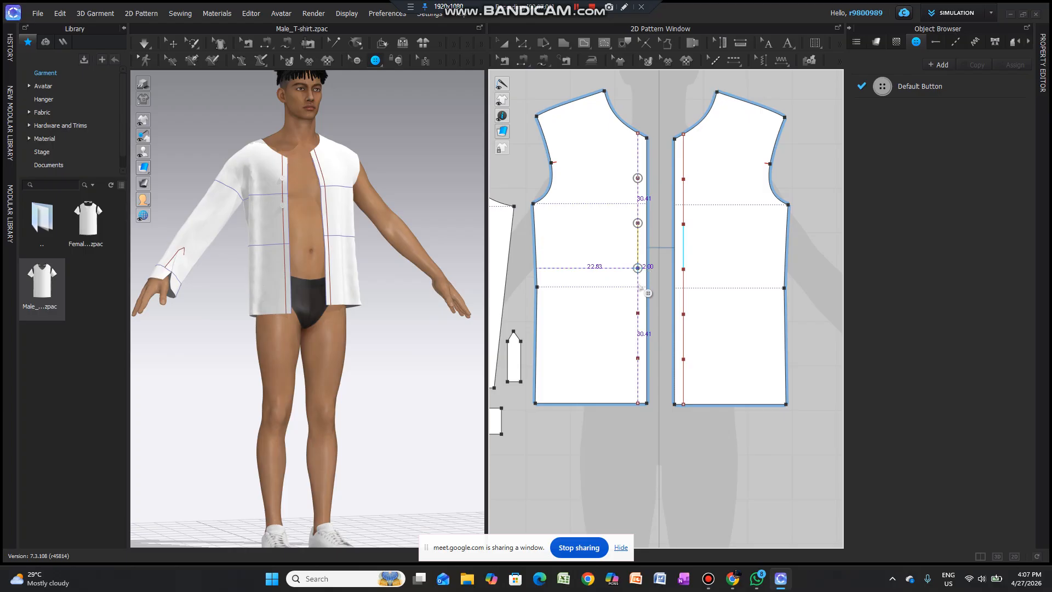
pyautogui.click(638, 312)
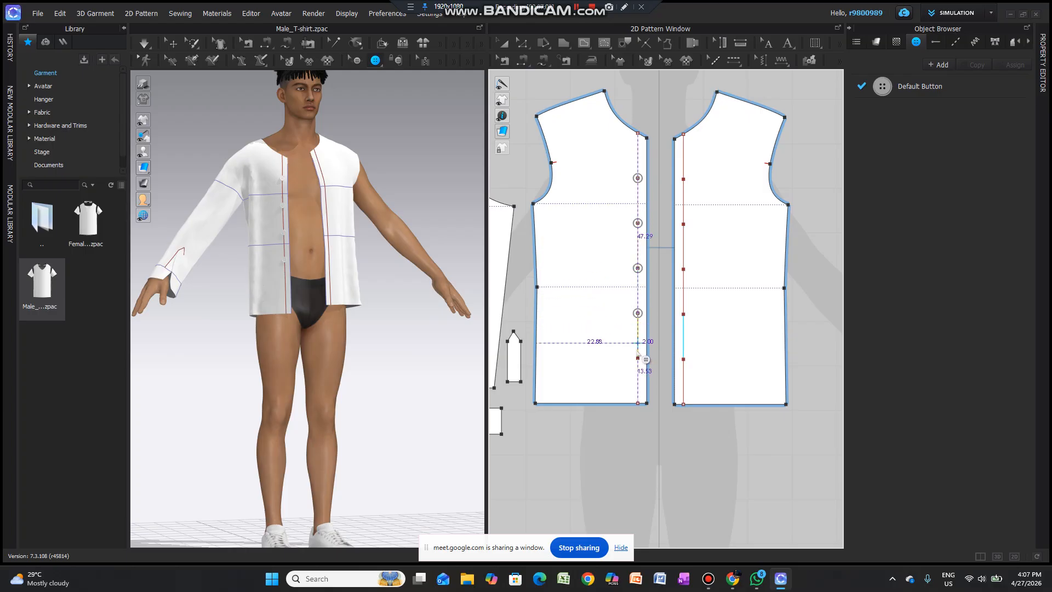
pyautogui.click(638, 358)
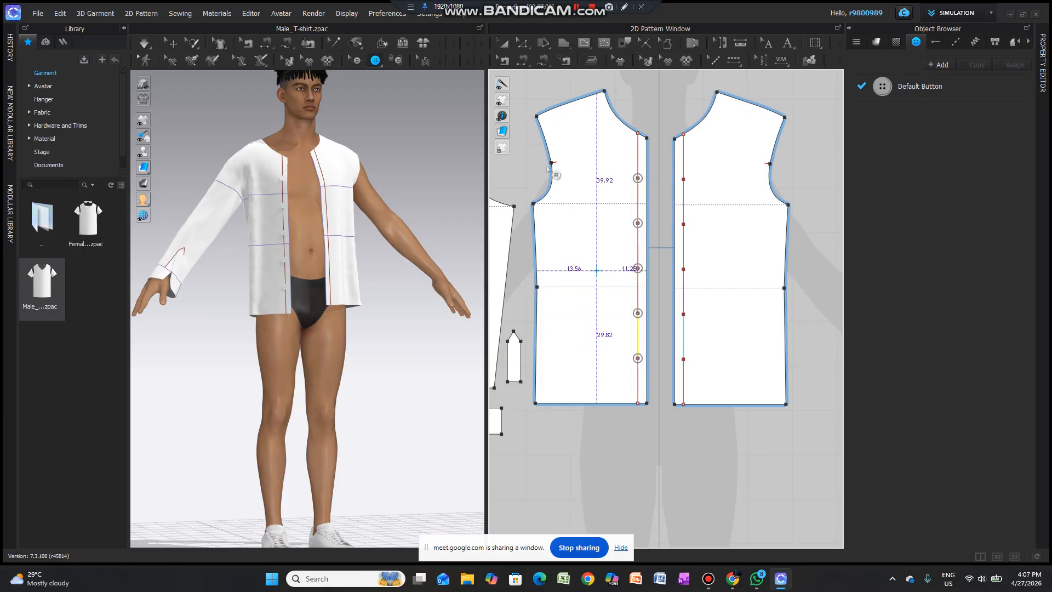
# Step: Place a default buttonhole on each of the five division points of the opposite front's internal line
pyautogui.click(376, 62)
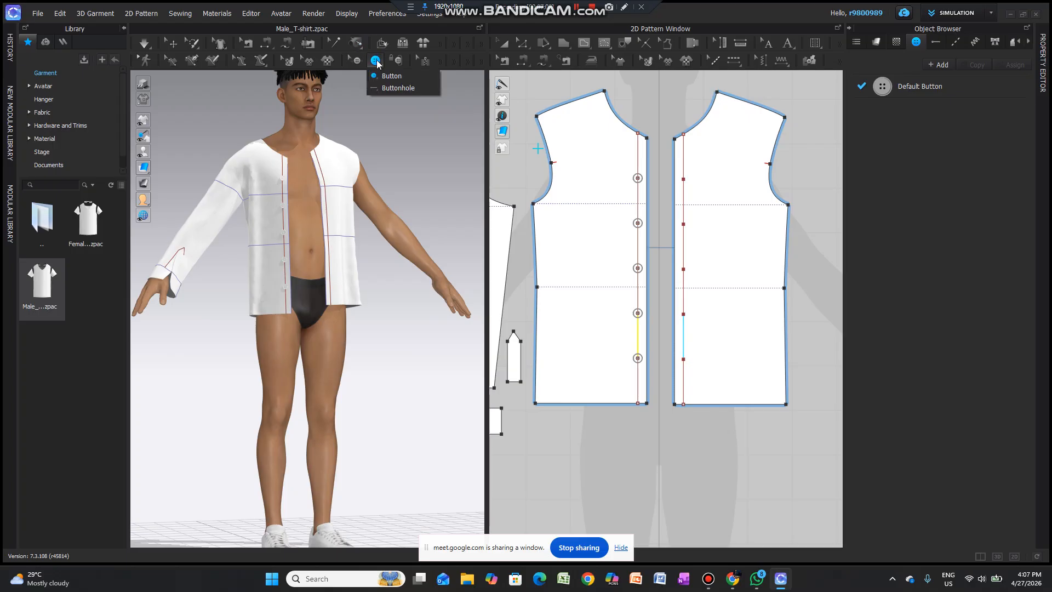
pyautogui.click(399, 89)
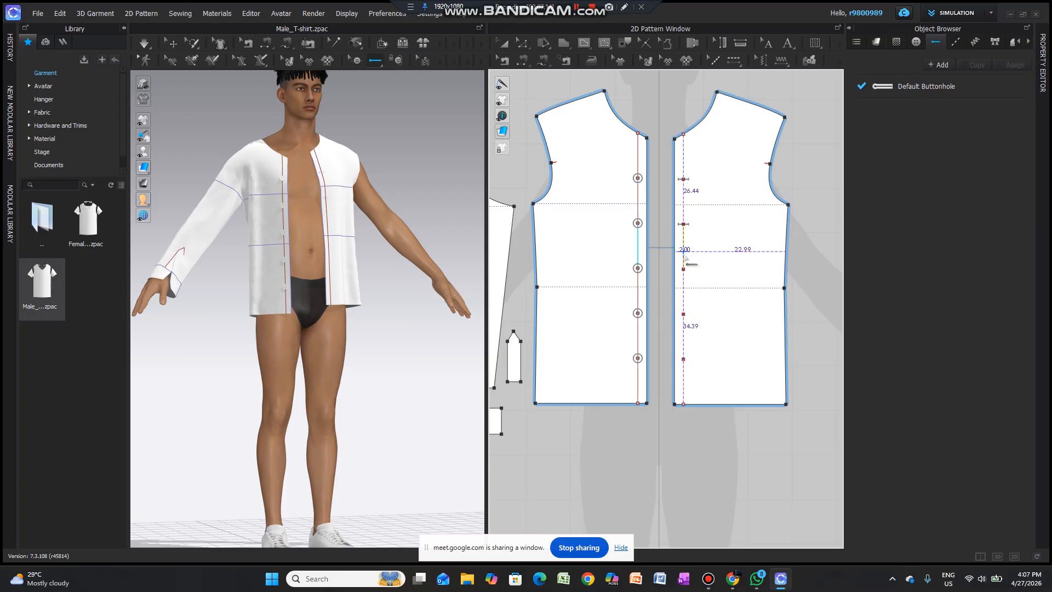
pyautogui.click(684, 355)
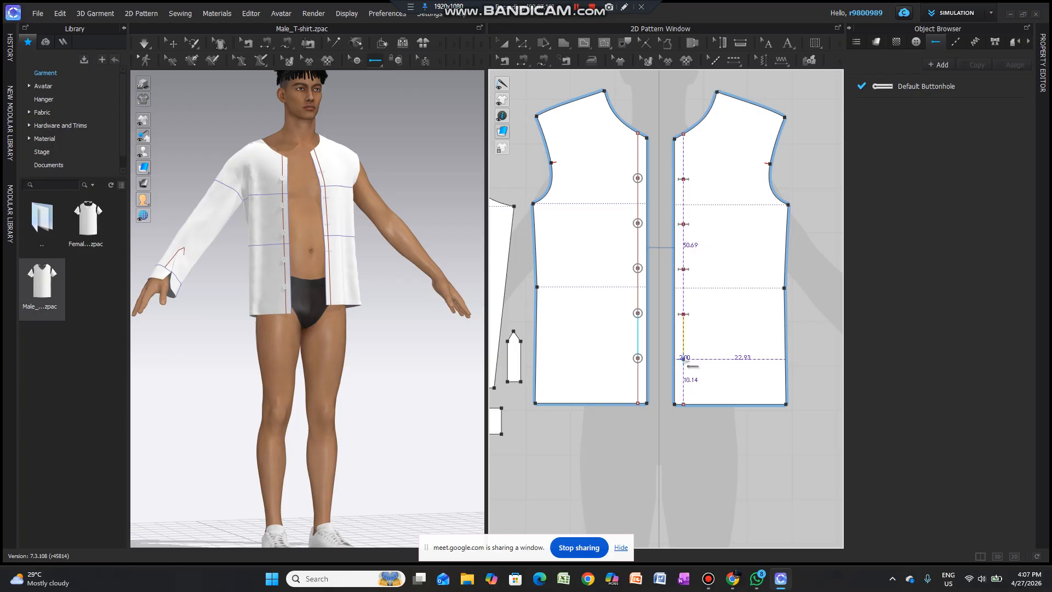
pyautogui.click(746, 360)
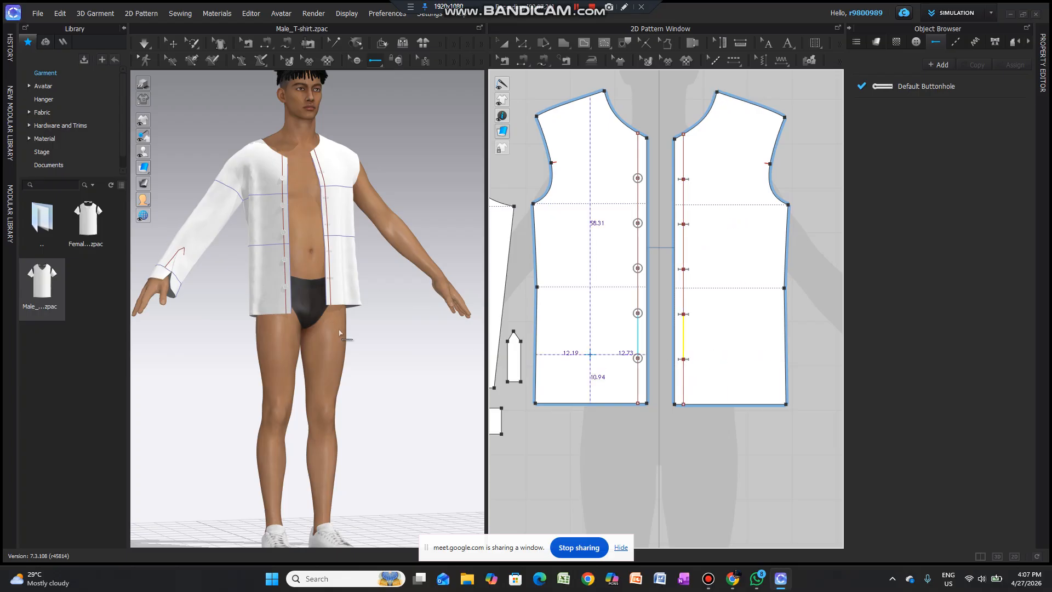
# Step: Try to apply linked editing as Symmetric Pattern to the sleeve, placket and cuff pieces
pyautogui.moveTo(340, 332)
pyautogui.mouseDown(button='right')
pyautogui.moveTo(325, 326)
pyautogui.moveTo(332, 314)
pyautogui.mouseUp(button='right')
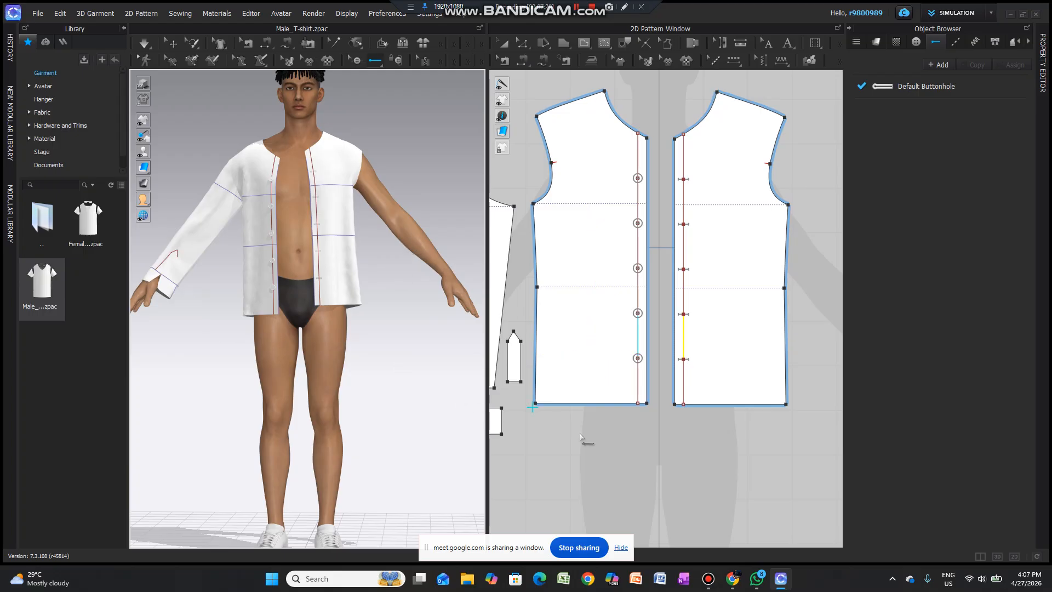
pyautogui.scroll(-5, 541, 440)
pyautogui.scroll(4, 540, 442)
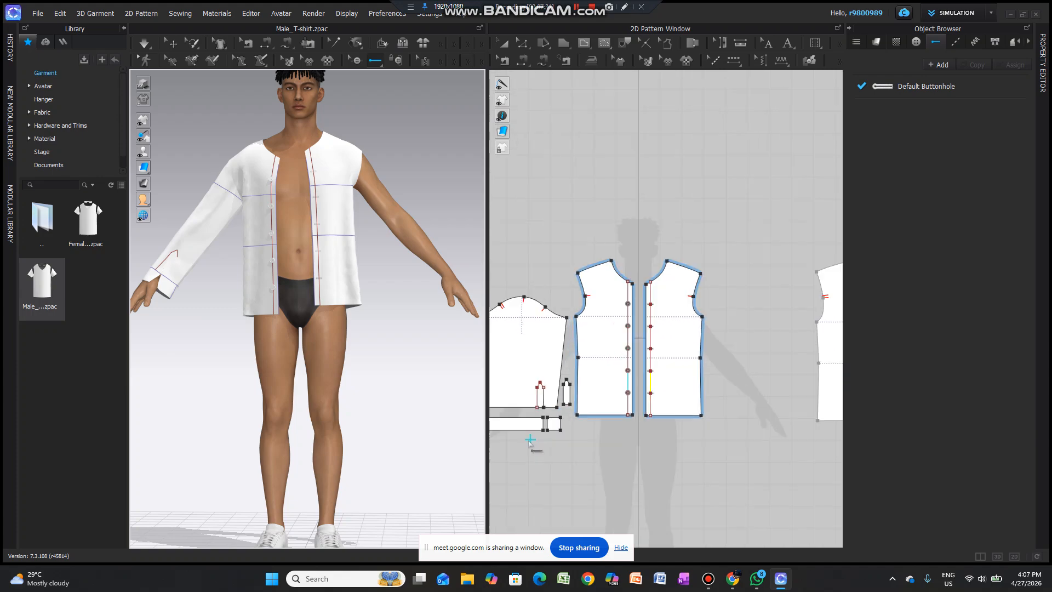
pyautogui.scroll(-5, 614, 423)
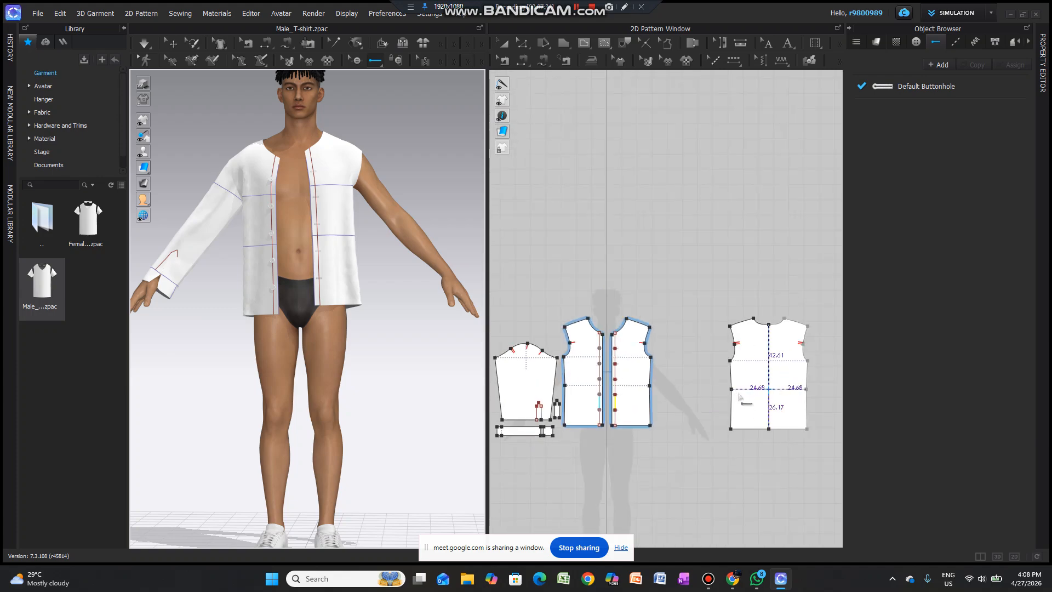
pyautogui.scroll(5, 570, 436)
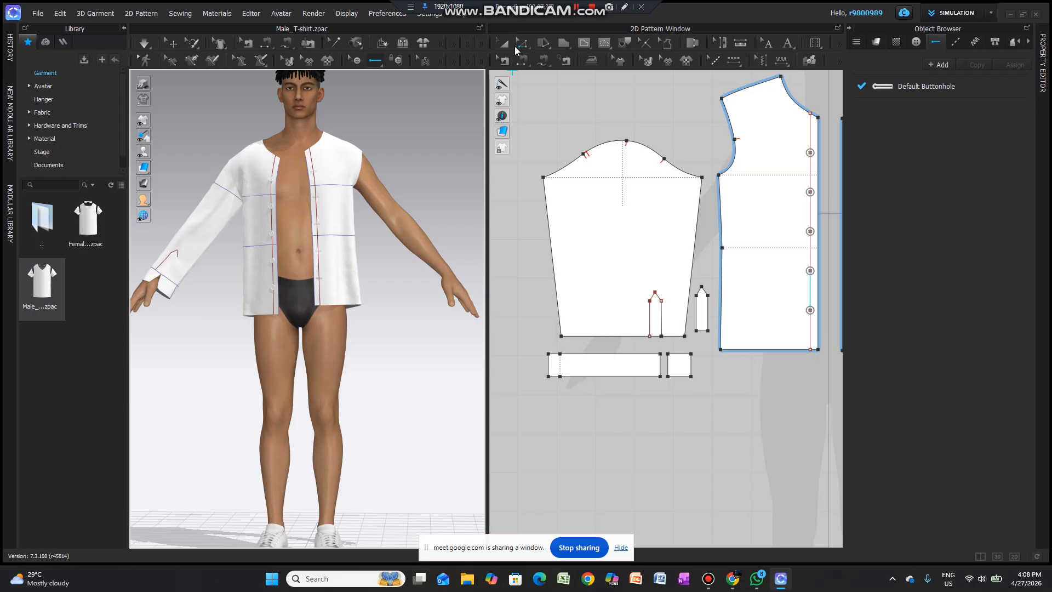
pyautogui.click(503, 43)
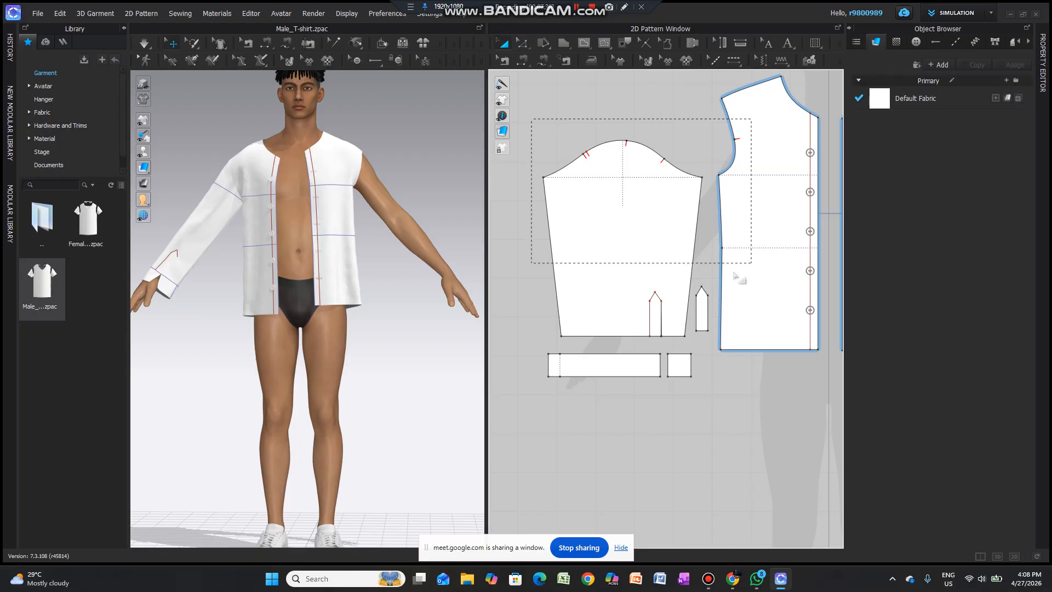
pyautogui.moveTo(734, 272); pyautogui.dragTo(694, 412)
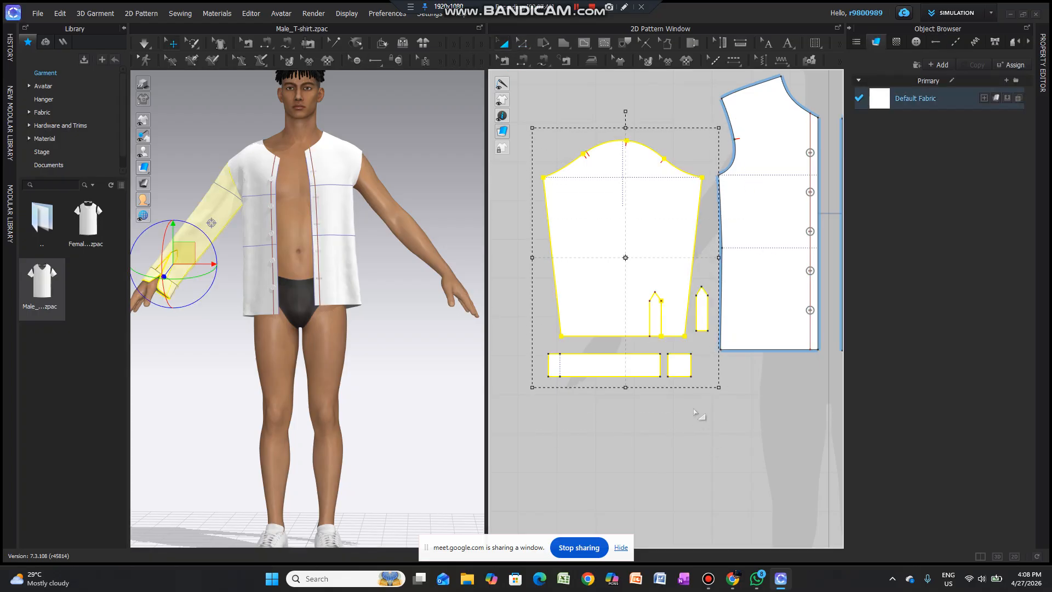
pyautogui.rightClick(636, 298)
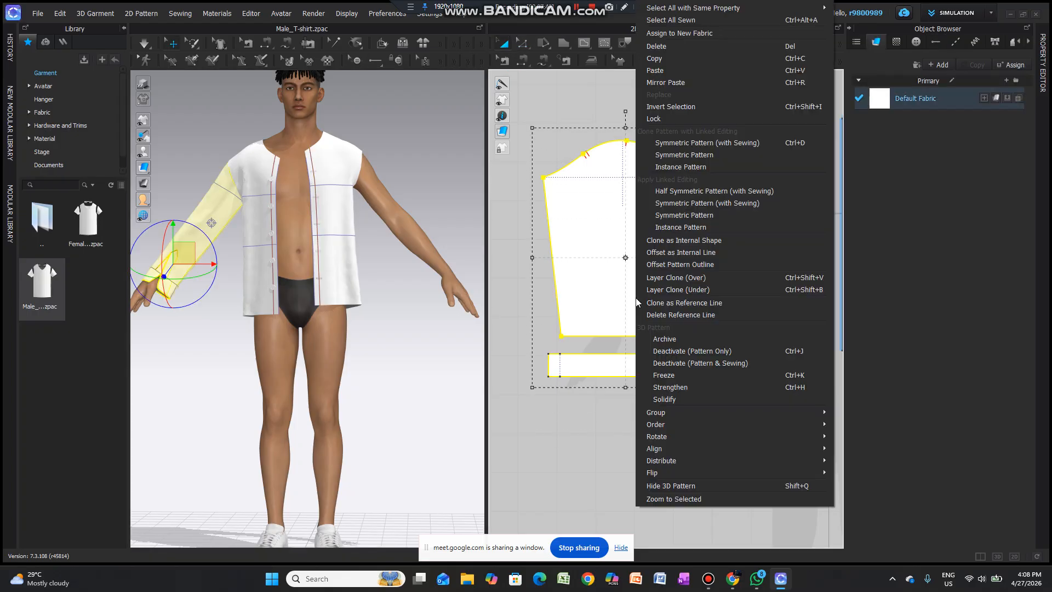
pyautogui.click(672, 214)
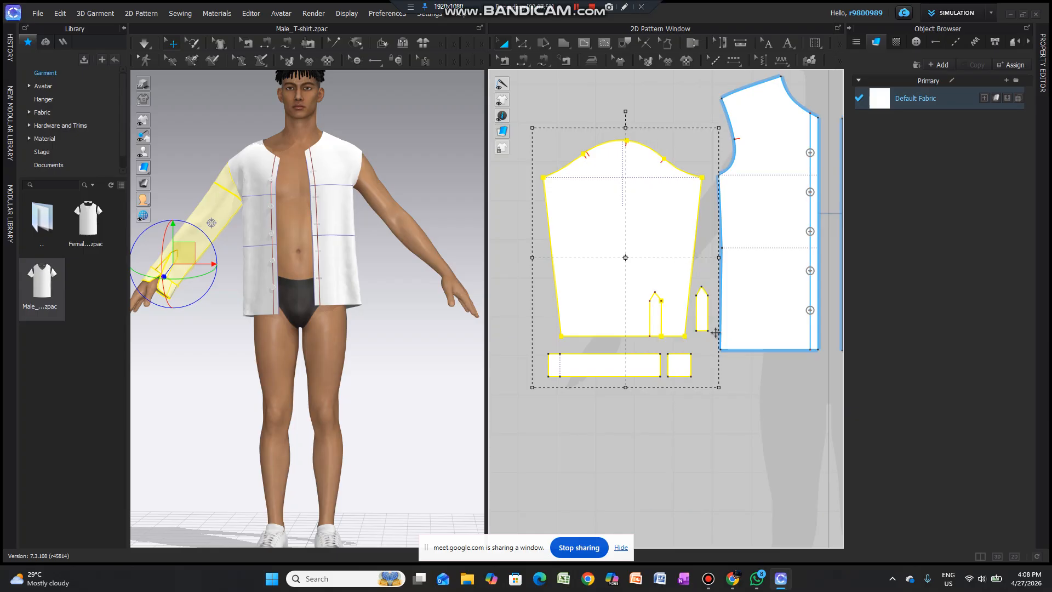
pyautogui.scroll(-4, 696, 438)
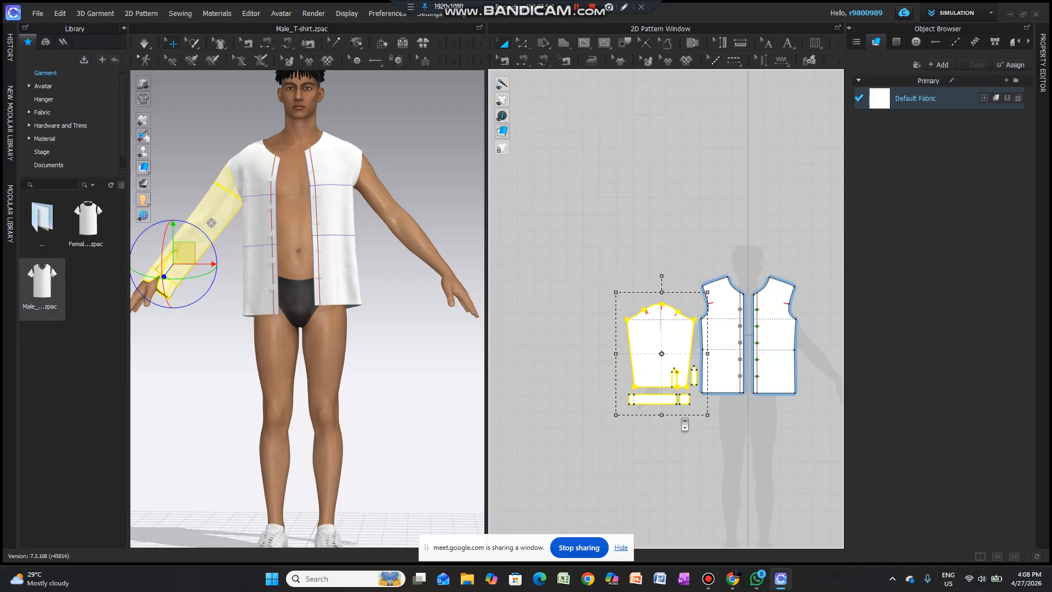
# Step: Try to paste pattern pieces into the empty area beside the buttonhole front
pyautogui.click(804, 365)
pyautogui.rightClick(803, 362)
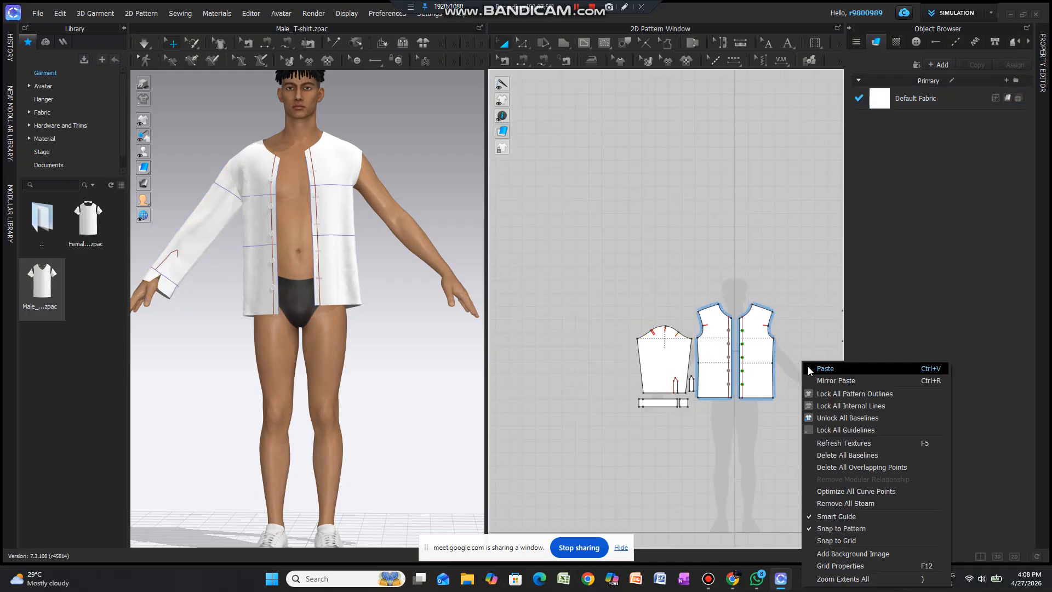
pyautogui.click(816, 371)
# Step: Try cloning the sleeve, placket and cuff pieces as a Symmetric Pattern beside the buttonhole front, and undo the clone
pyautogui.scroll(5, 693, 373)
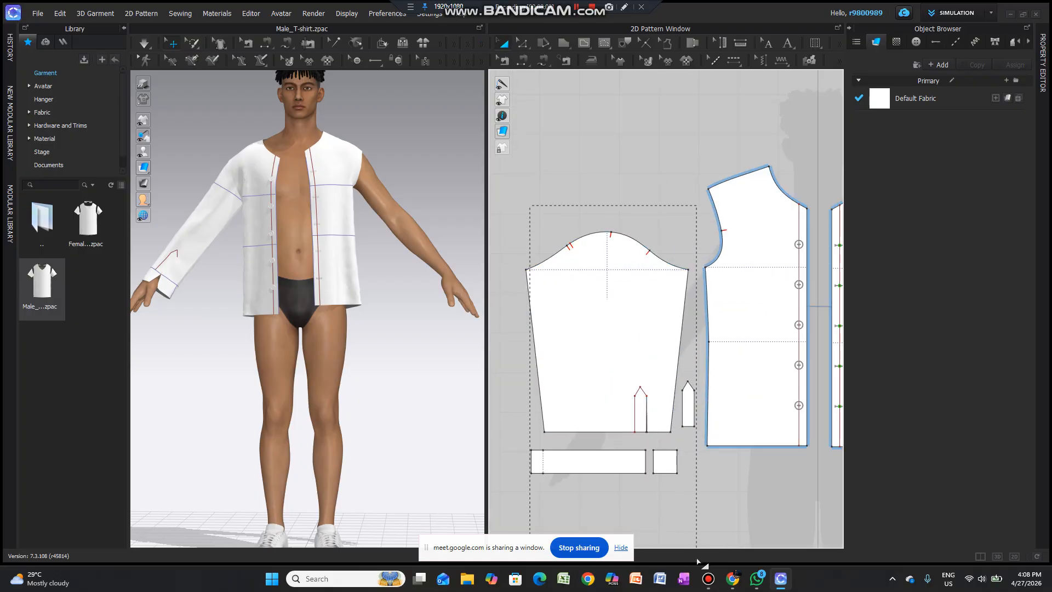
pyautogui.moveTo(691, 515); pyautogui.dragTo(691, 516)
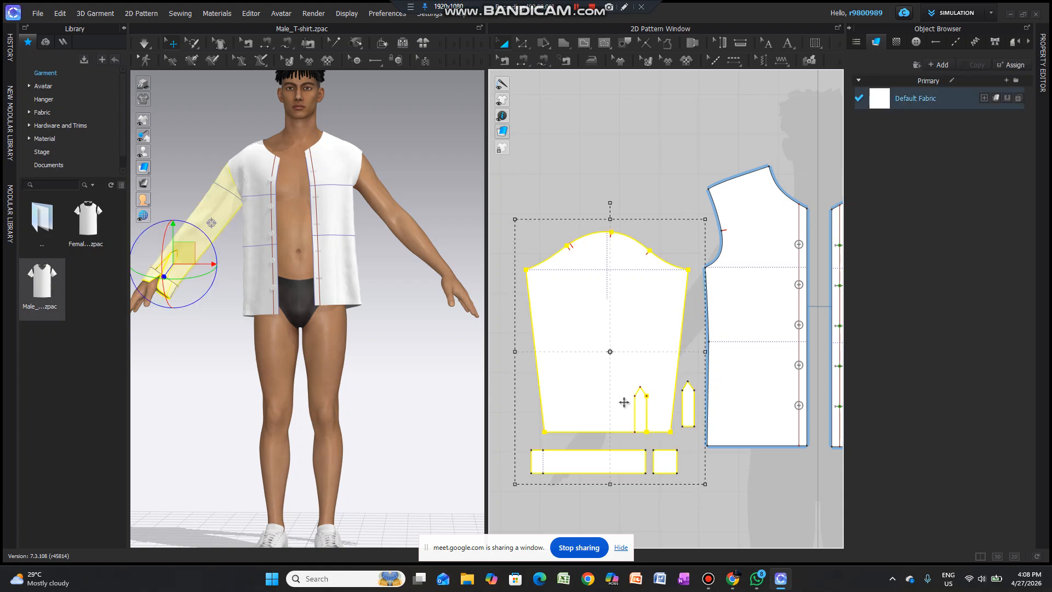
pyautogui.rightClick(625, 373)
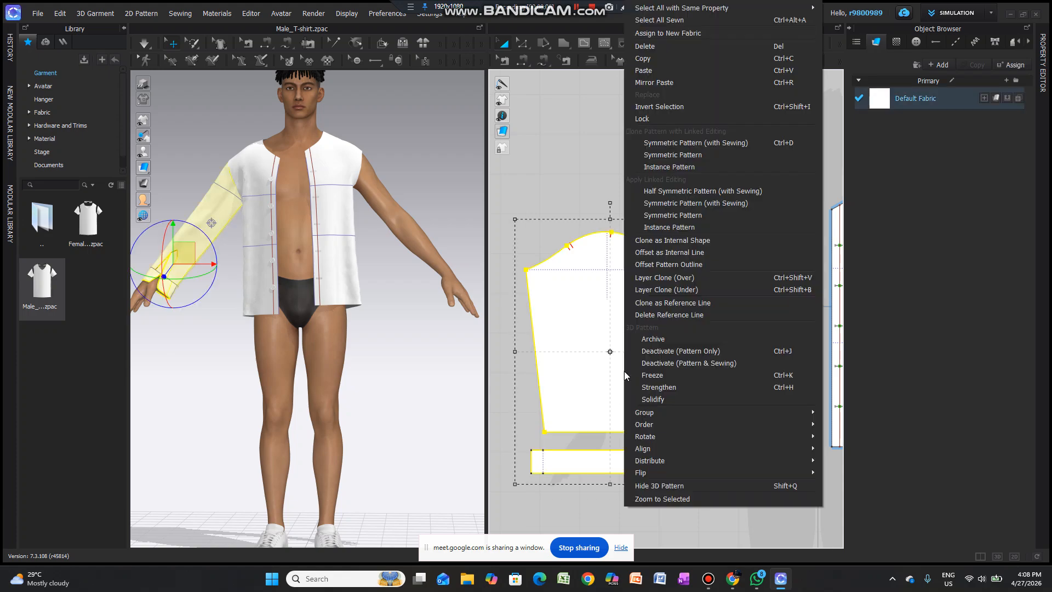
pyautogui.click(672, 156)
pyautogui.scroll(-3, 713, 444)
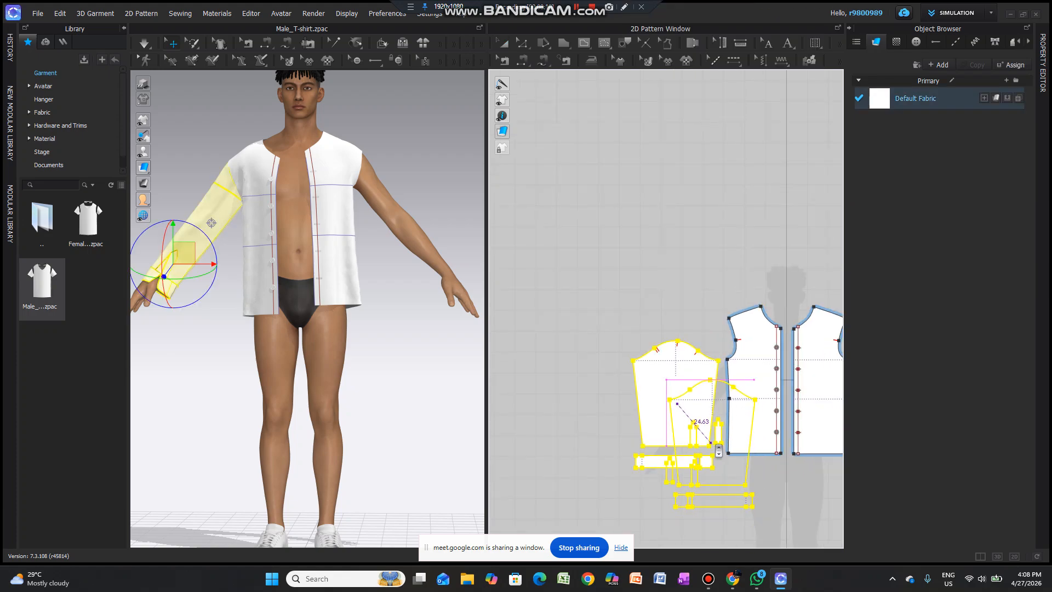
pyautogui.scroll(-2, 713, 447)
pyautogui.scroll(-2, 658, 422)
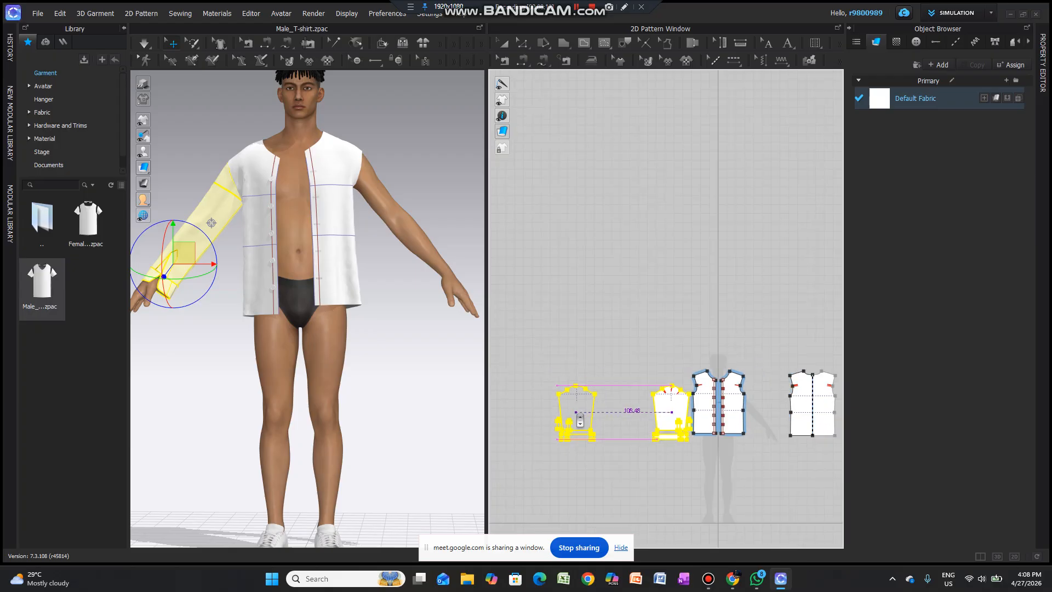
pyautogui.scroll(4, 775, 420)
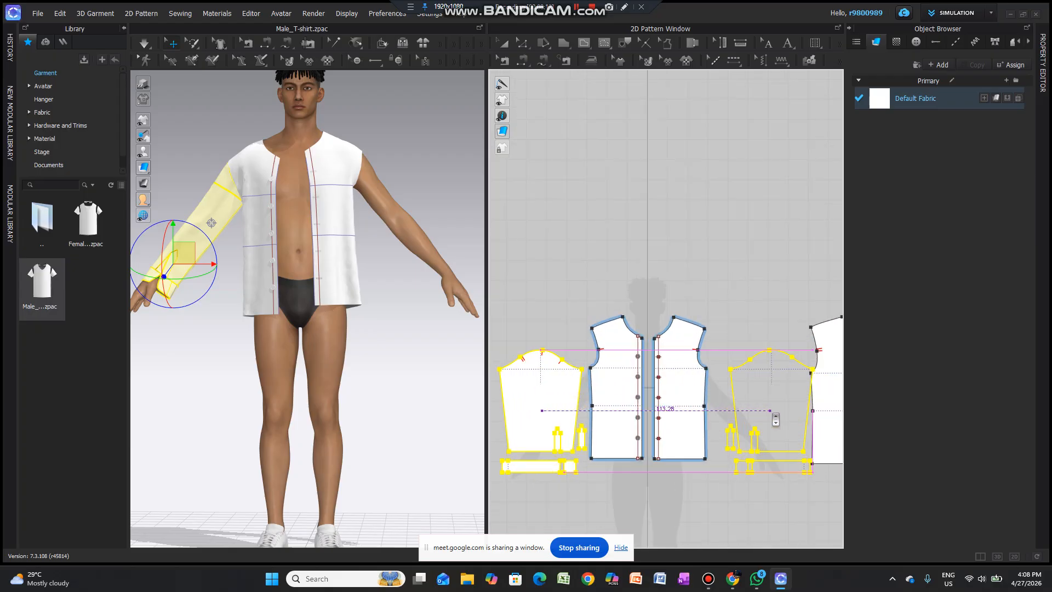
pyautogui.scroll(2, 775, 419)
pyautogui.click(755, 390)
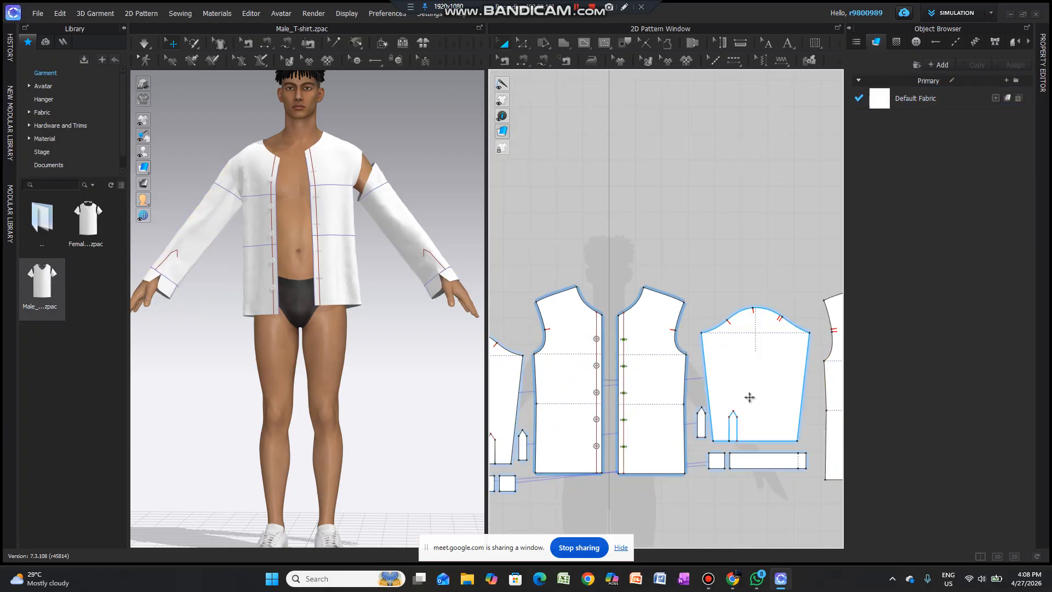
pyautogui.moveTo(429, 324)
pyautogui.mouseDown(button='right')
pyautogui.moveTo(310, 327)
pyautogui.moveTo(437, 329)
pyautogui.mouseUp(button='right')
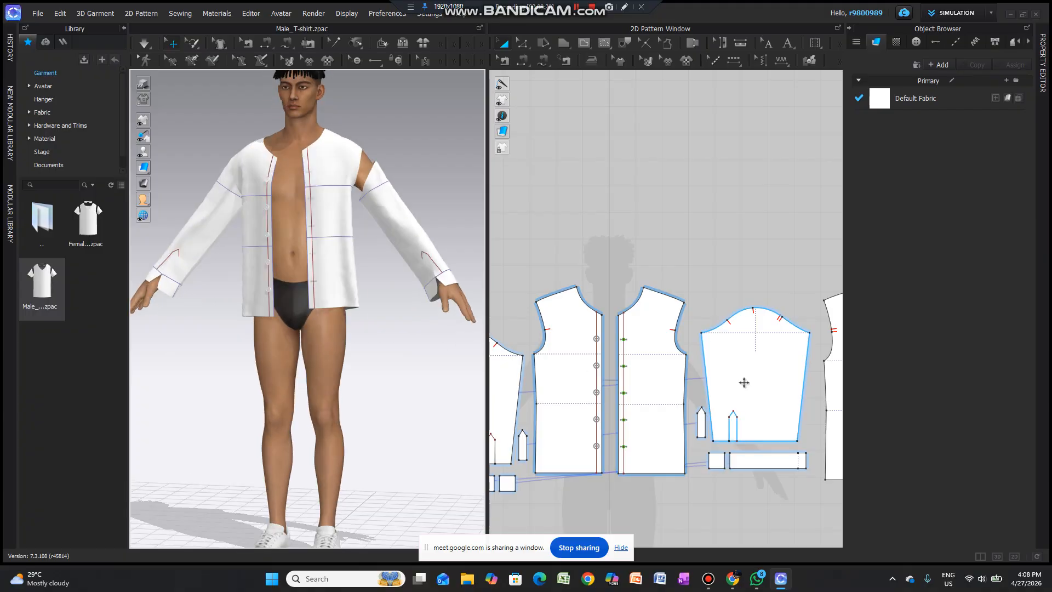
pyautogui.hotkey('ctrl', 'z')
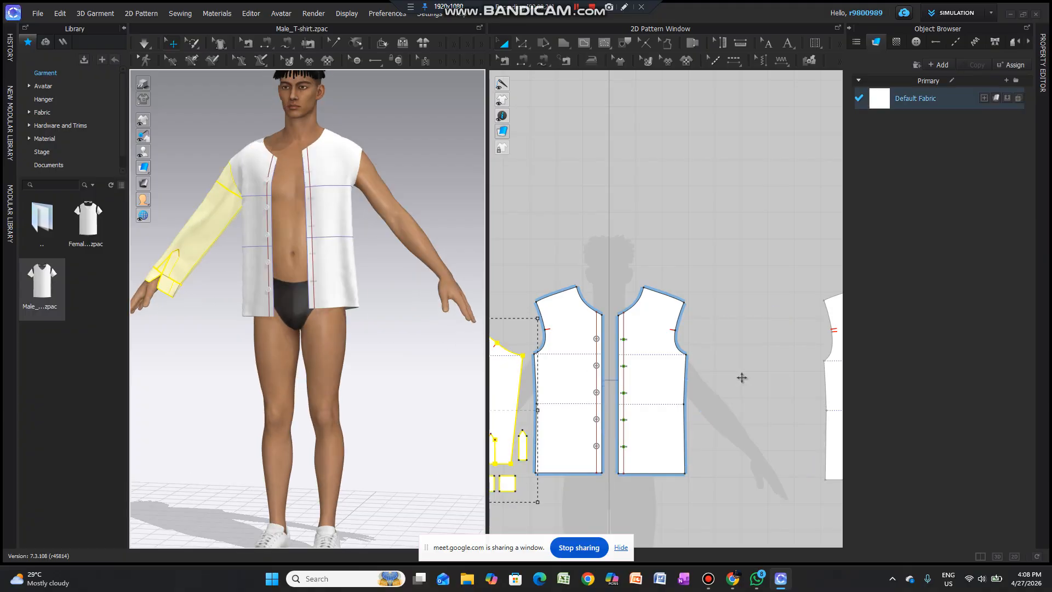
# Step: Try to apply linked editing as Symmetric Pattern (with Sewing) to the selected sleeve, placket and cuff pieces
pyautogui.scroll(3, 685, 392)
pyautogui.scroll(-4, 671, 230)
pyautogui.scroll(-2, 671, 230)
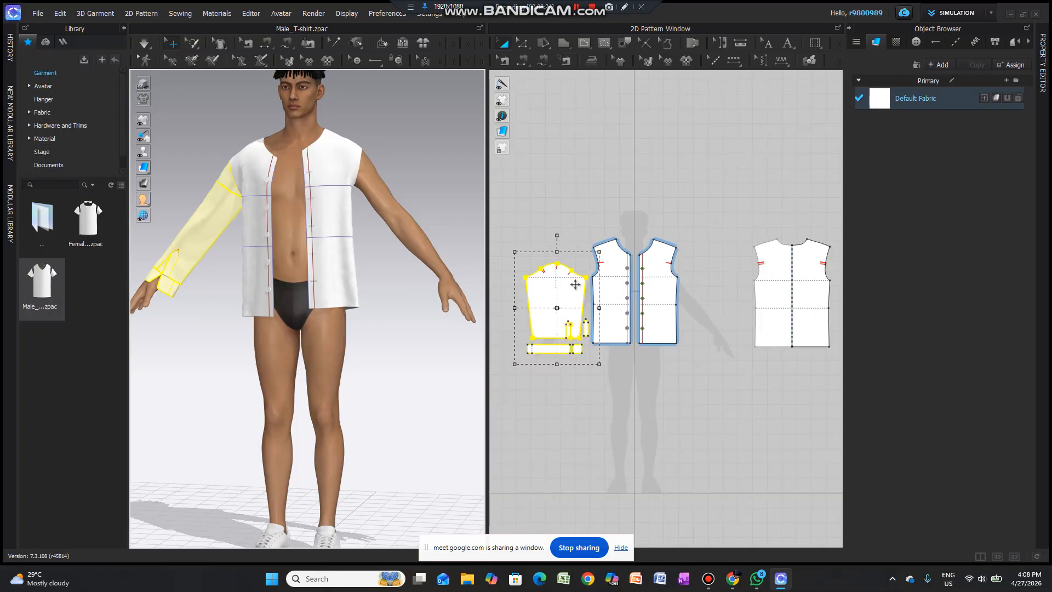
pyautogui.rightClick(566, 299)
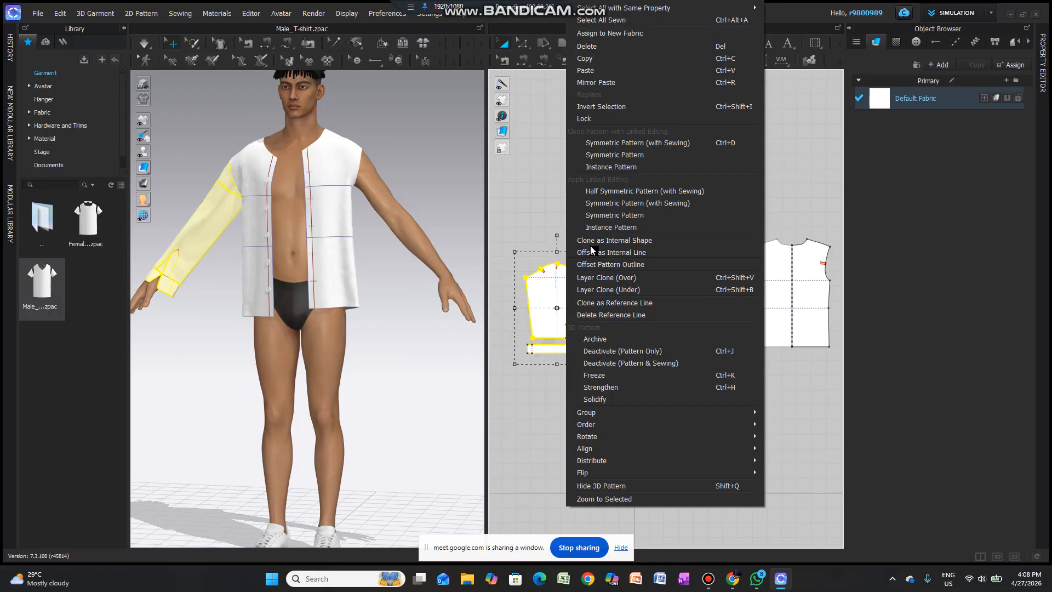
pyautogui.click(606, 204)
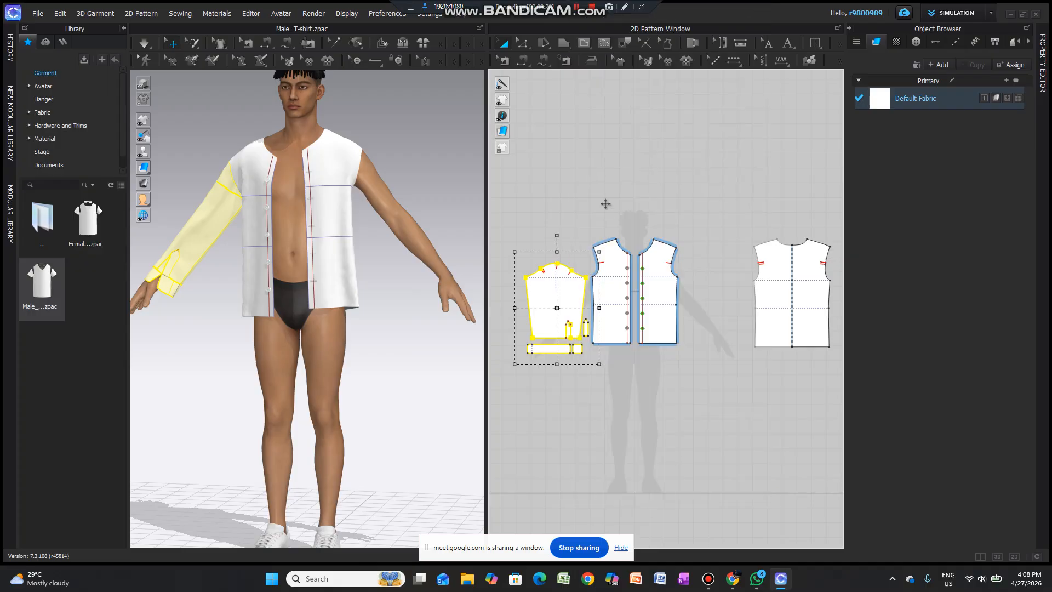
pyautogui.rightClick(553, 292)
pyautogui.click(606, 203)
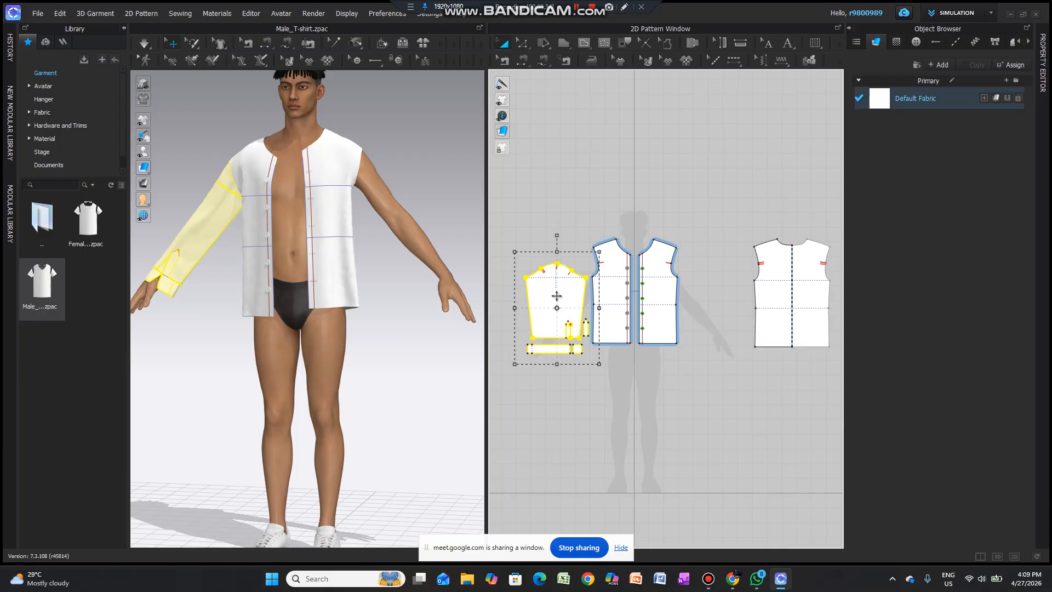
# Step: Clone the sleeve, placket and cuff pieces as a linked Symmetric Pattern and place the copies between the buttonhole front and the back
pyautogui.scroll(4, 556, 296)
pyautogui.click(547, 88)
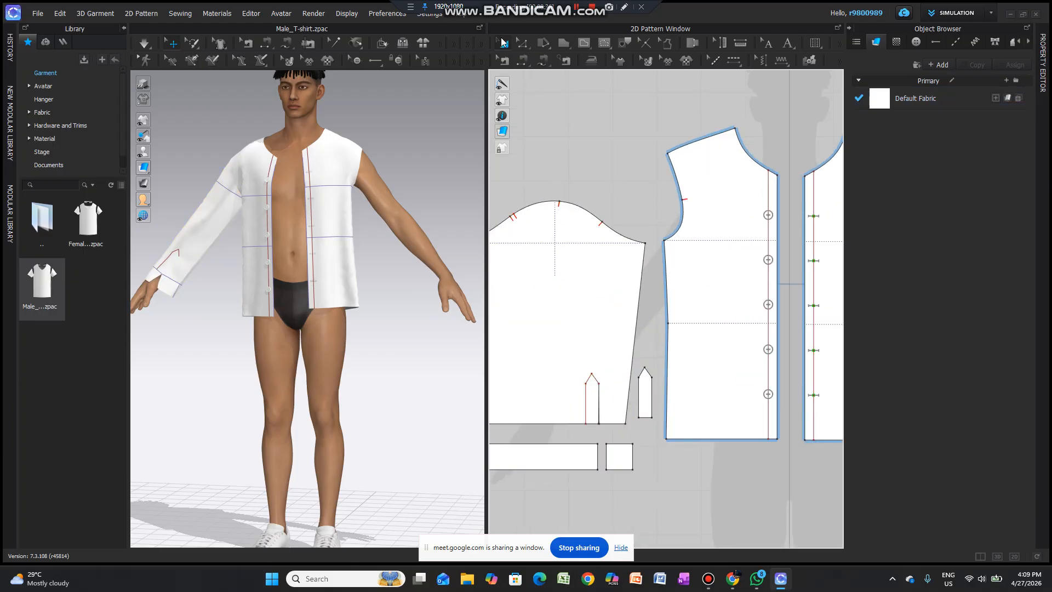
pyautogui.click(503, 42)
pyautogui.scroll(-4, 515, 183)
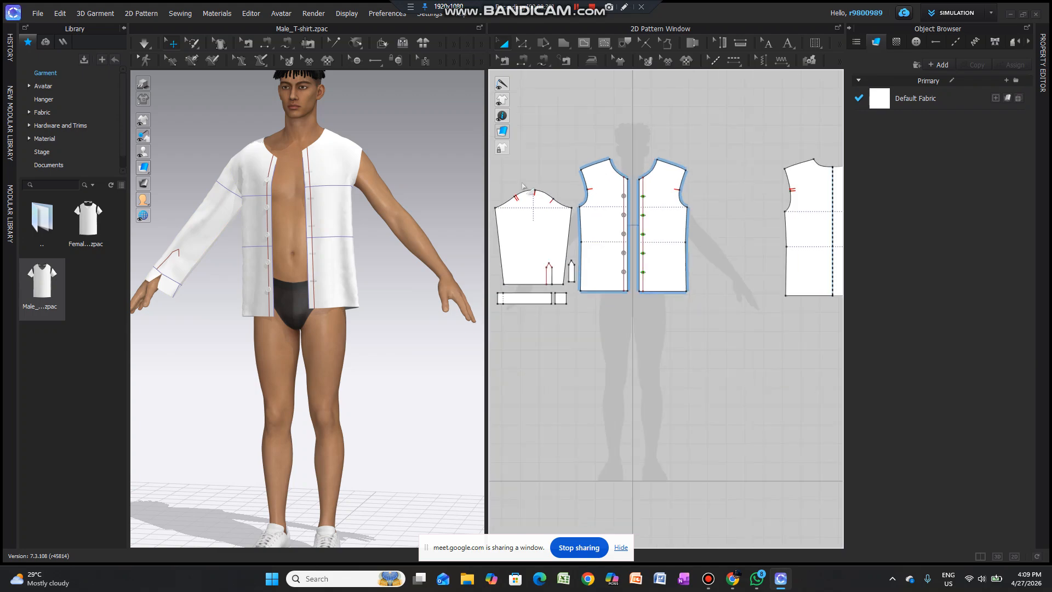
pyautogui.moveTo(564, 322); pyautogui.dragTo(577, 305)
pyautogui.rightClick(522, 265)
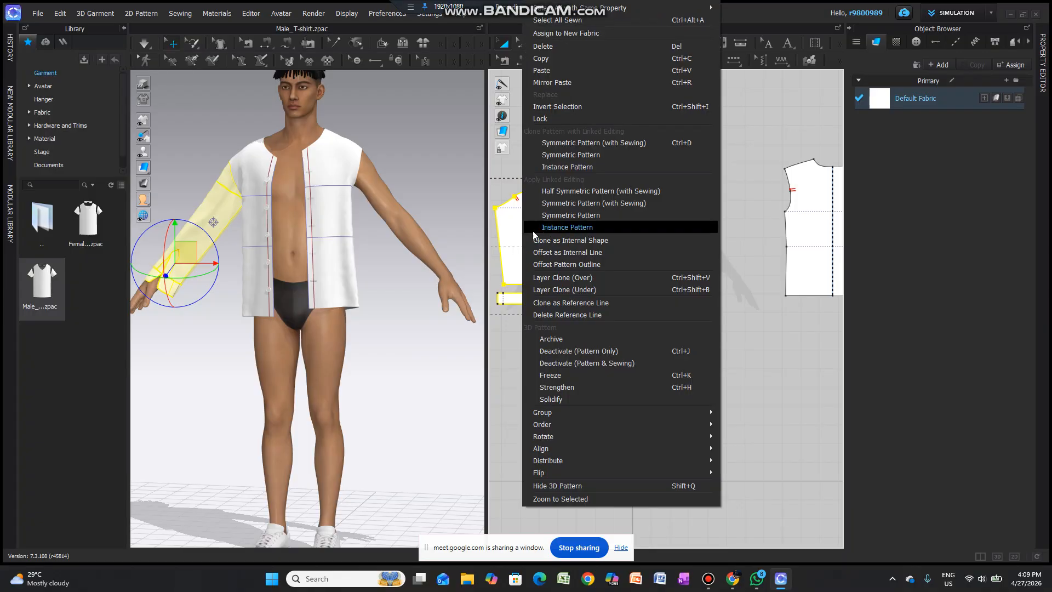
pyautogui.click(554, 155)
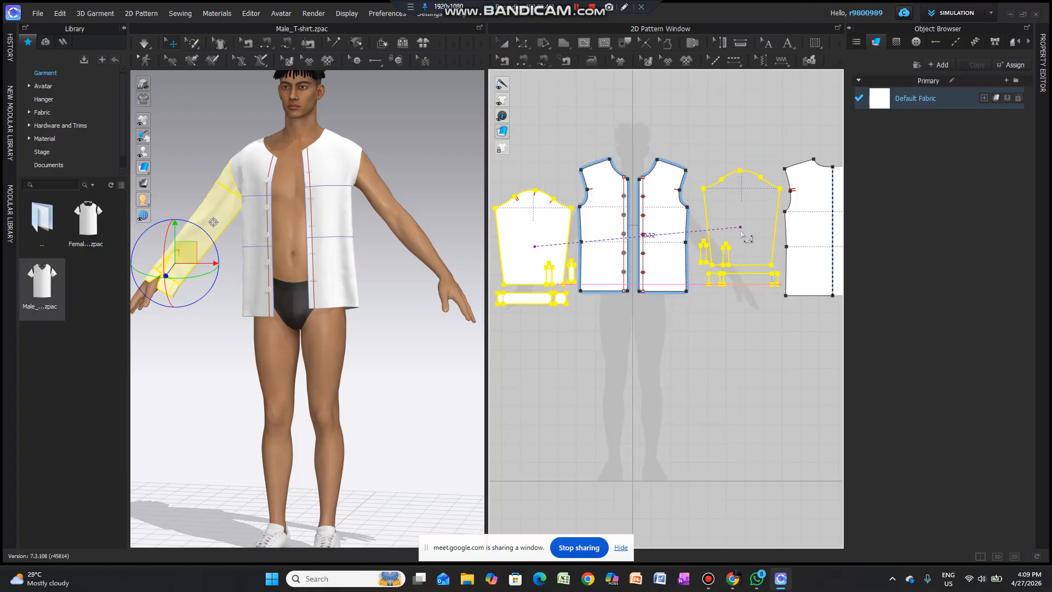
pyautogui.click(740, 234)
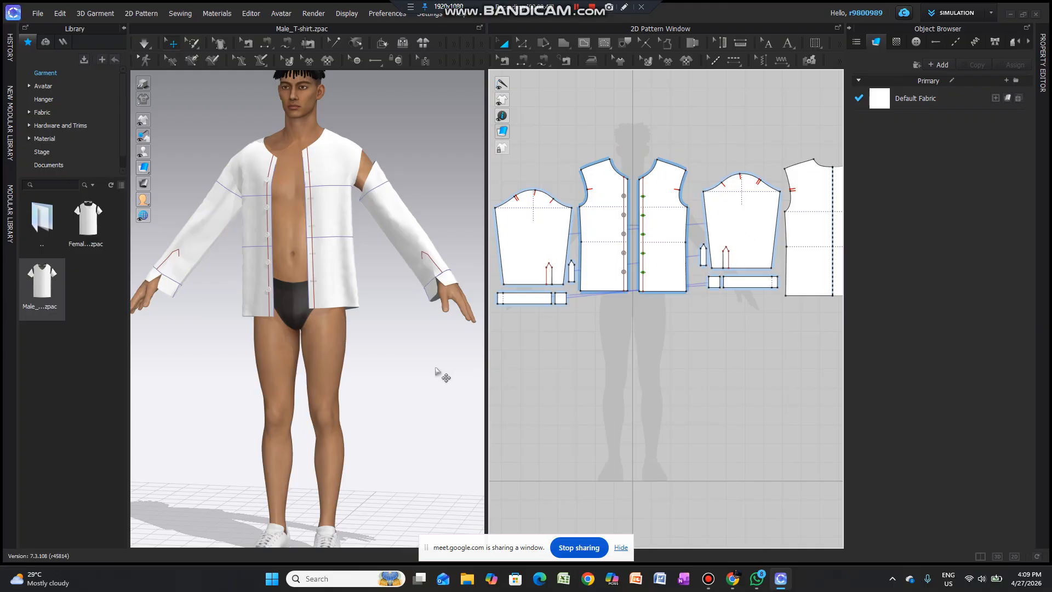
pyautogui.scroll(2, 436, 371)
pyautogui.scroll(4, 426, 325)
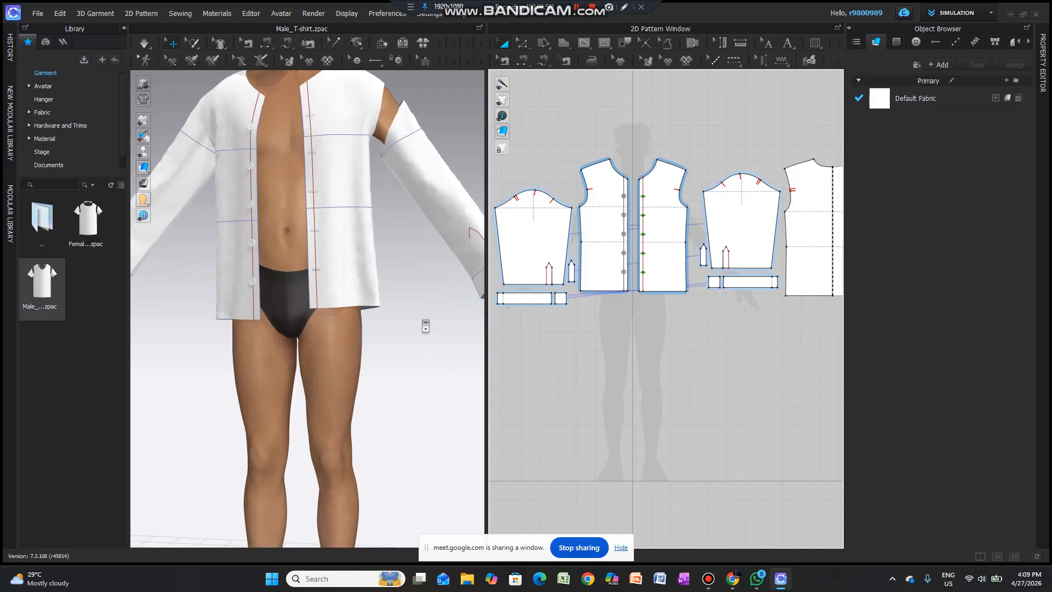
pyautogui.scroll(-2, 425, 325)
pyautogui.scroll(-2, 351, 332)
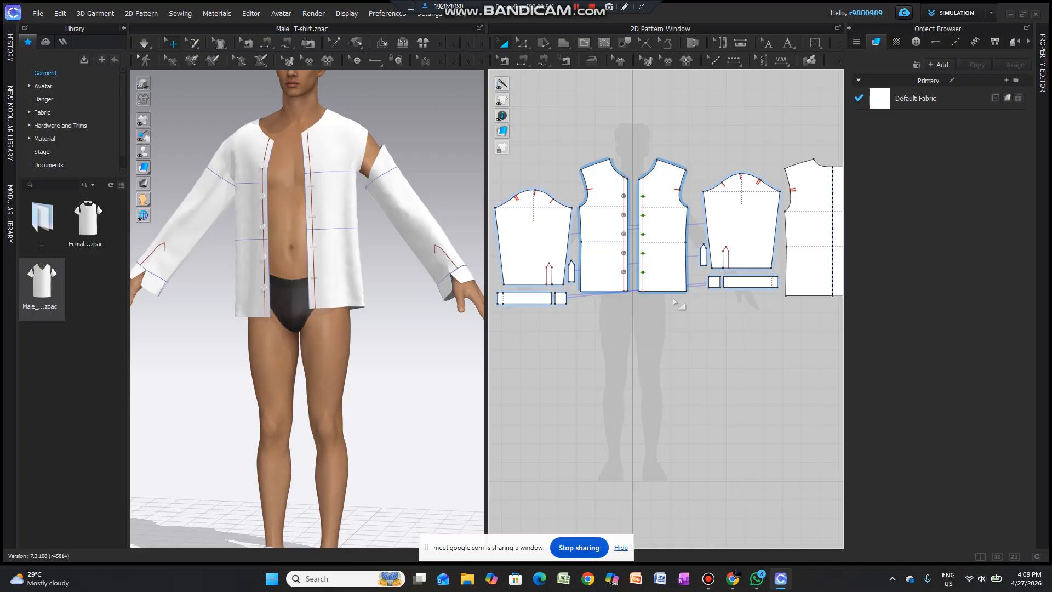
pyautogui.scroll(2, 590, 361)
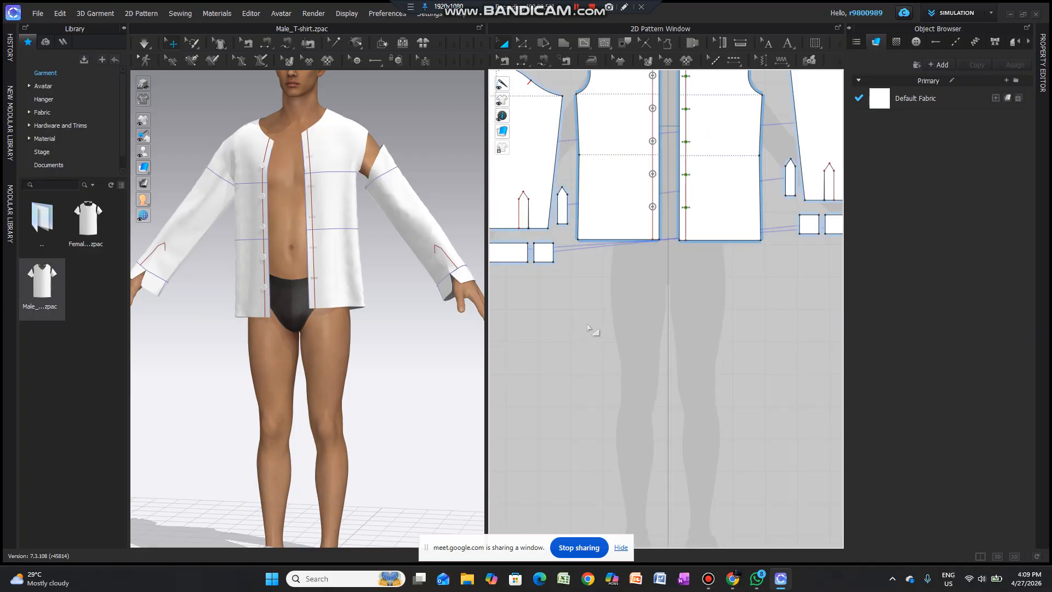
pyautogui.scroll(-3, 642, 302)
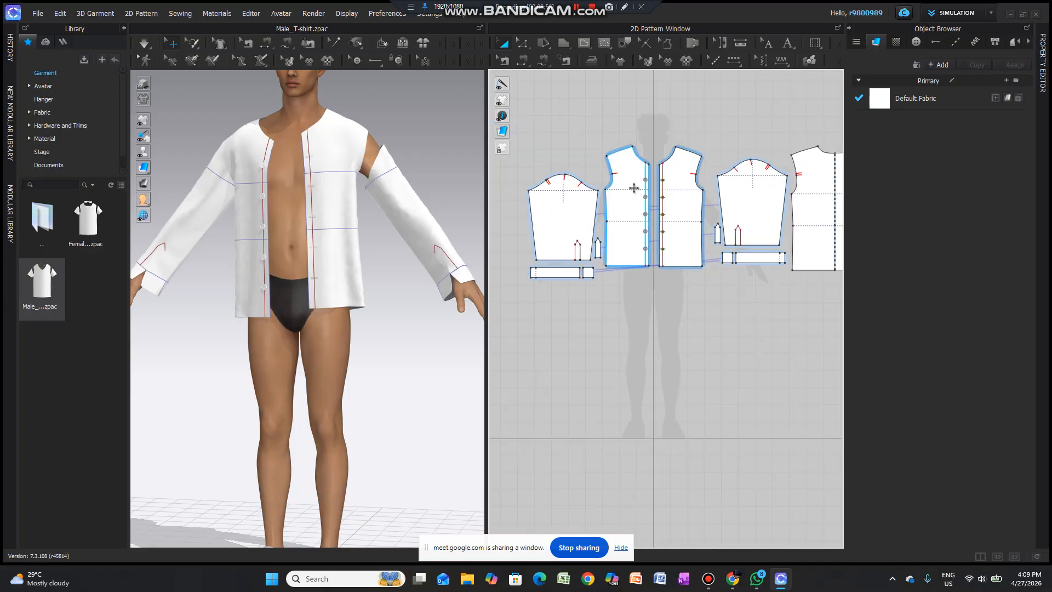
# Step: Fasten the five buttons on the button-side front to the matching buttonholes on the opposite front piece
pyautogui.scroll(2, 647, 196)
pyautogui.scroll(2, 623, 191)
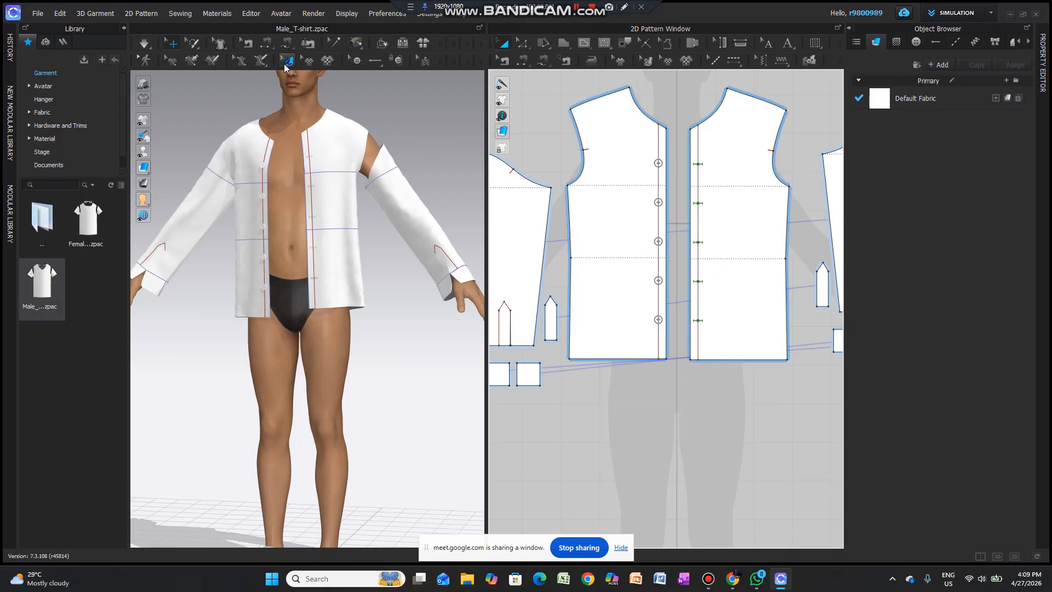
pyautogui.click(395, 61)
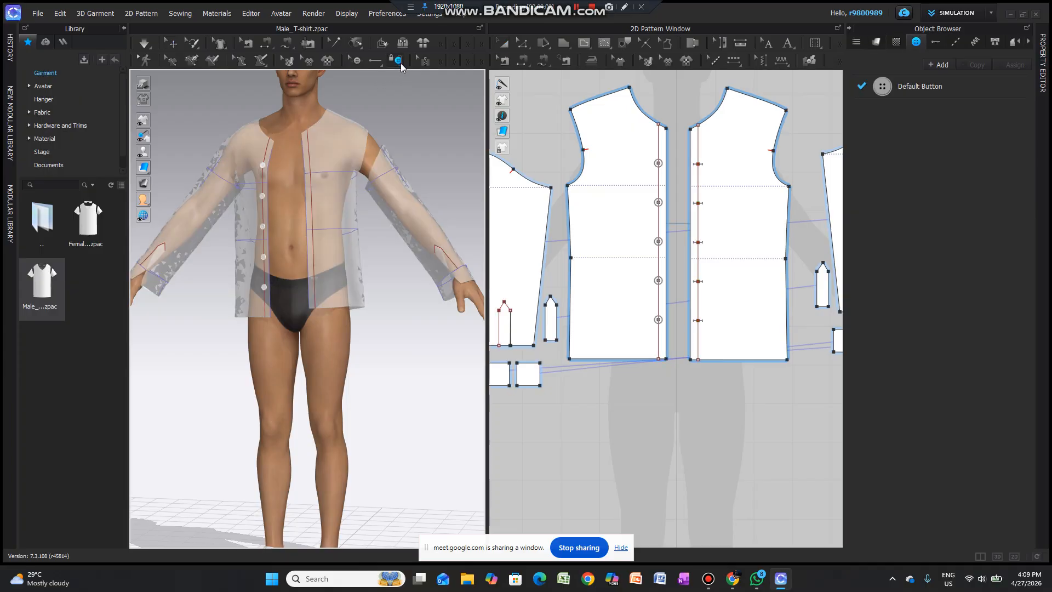
pyautogui.click(659, 163)
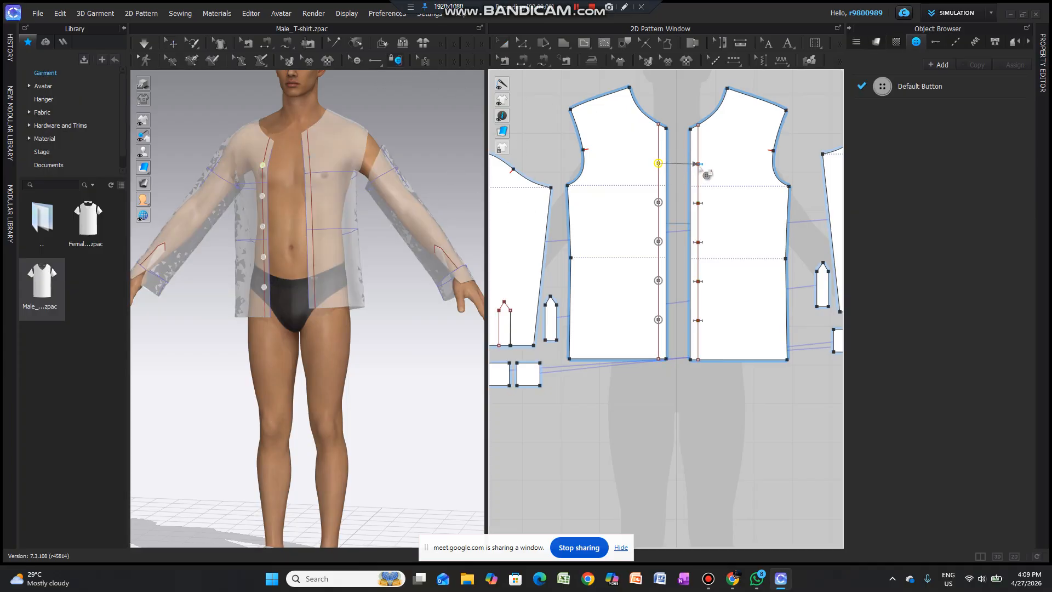
pyautogui.click(698, 165)
pyautogui.click(657, 202)
pyautogui.click(696, 203)
pyautogui.click(698, 243)
pyautogui.click(658, 280)
pyautogui.click(701, 282)
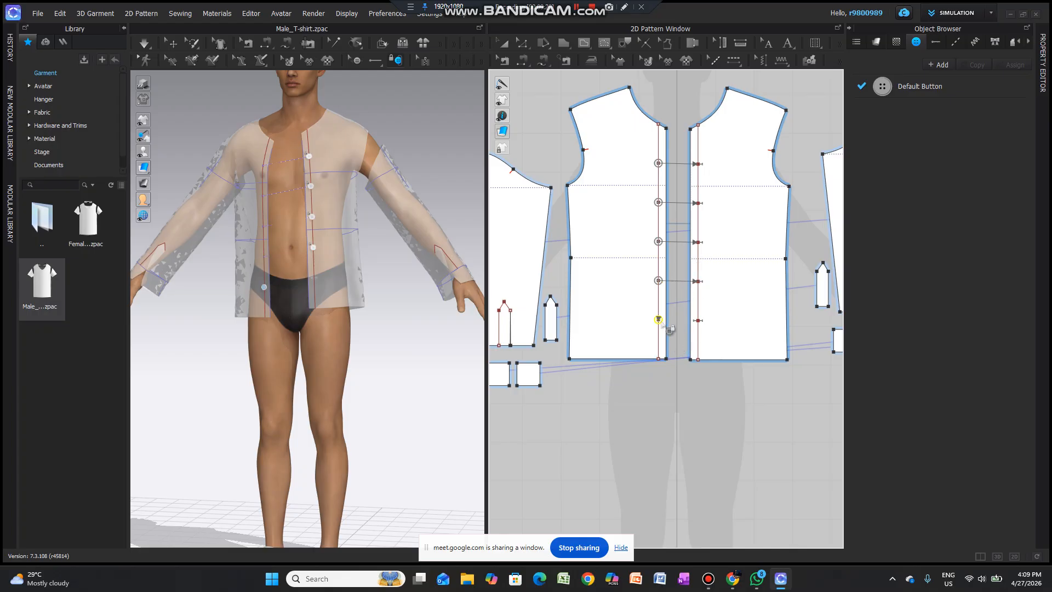
pyautogui.click(659, 321)
pyautogui.click(701, 321)
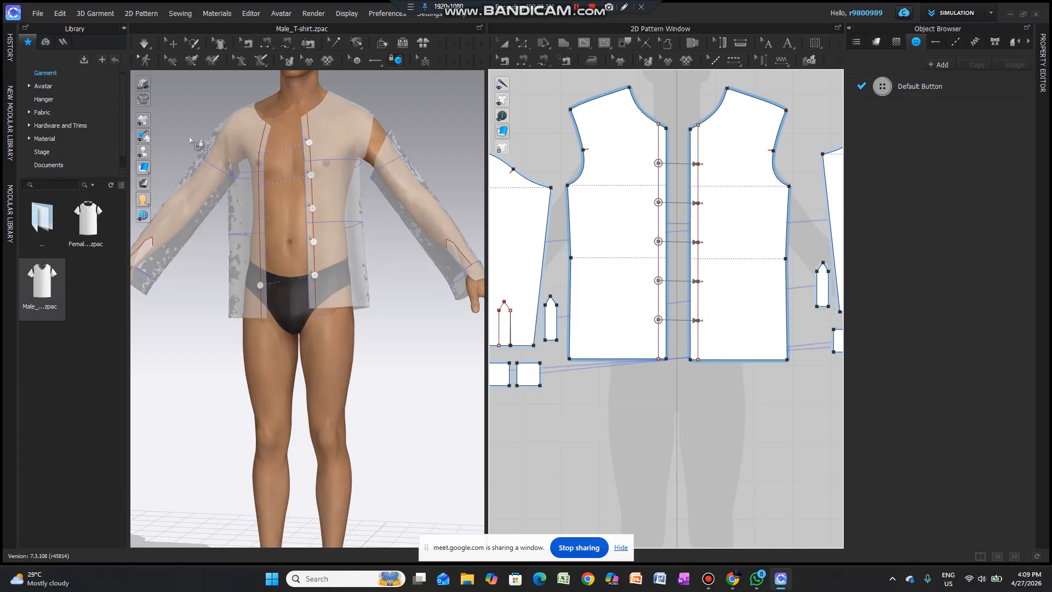
# Step: Move the buttonhole front slightly toward the centre front on the avatar and check its placement from the side
pyautogui.click(503, 43)
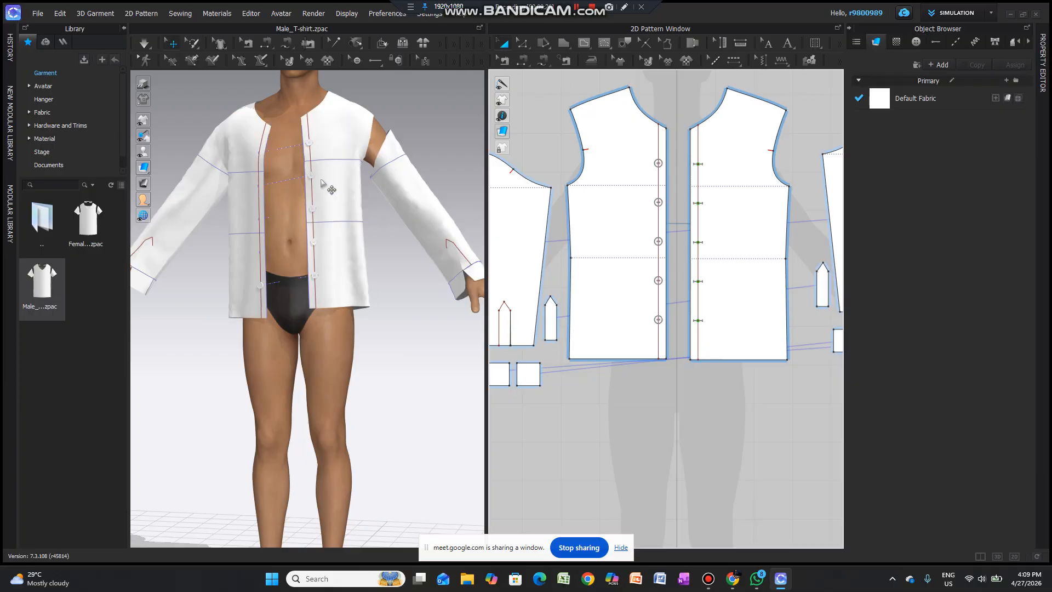
pyautogui.click(321, 187)
pyautogui.moveTo(320, 183); pyautogui.dragTo(311, 184)
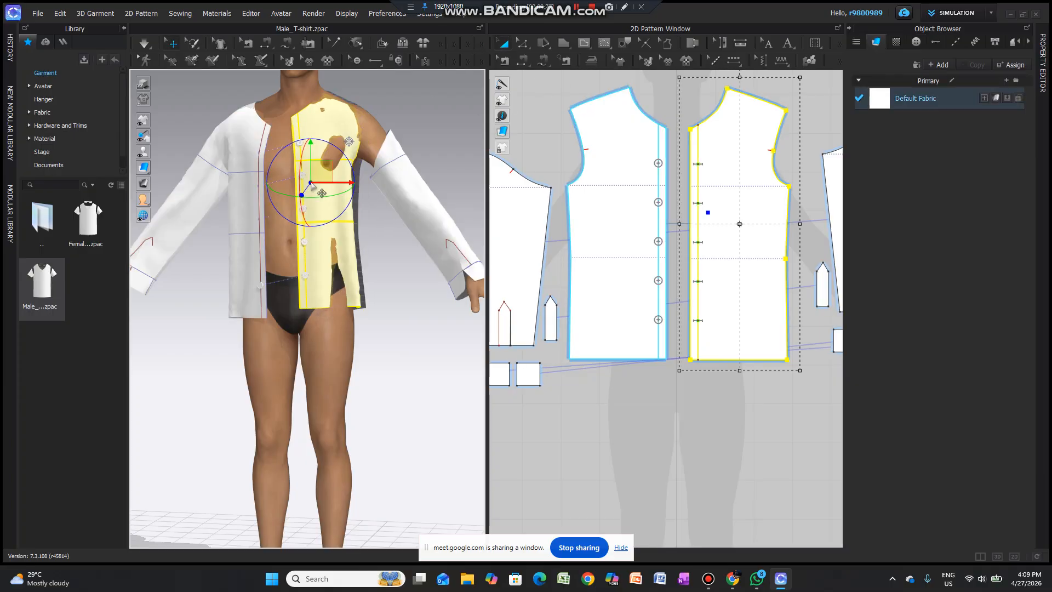
pyautogui.scroll(1, 327, 196)
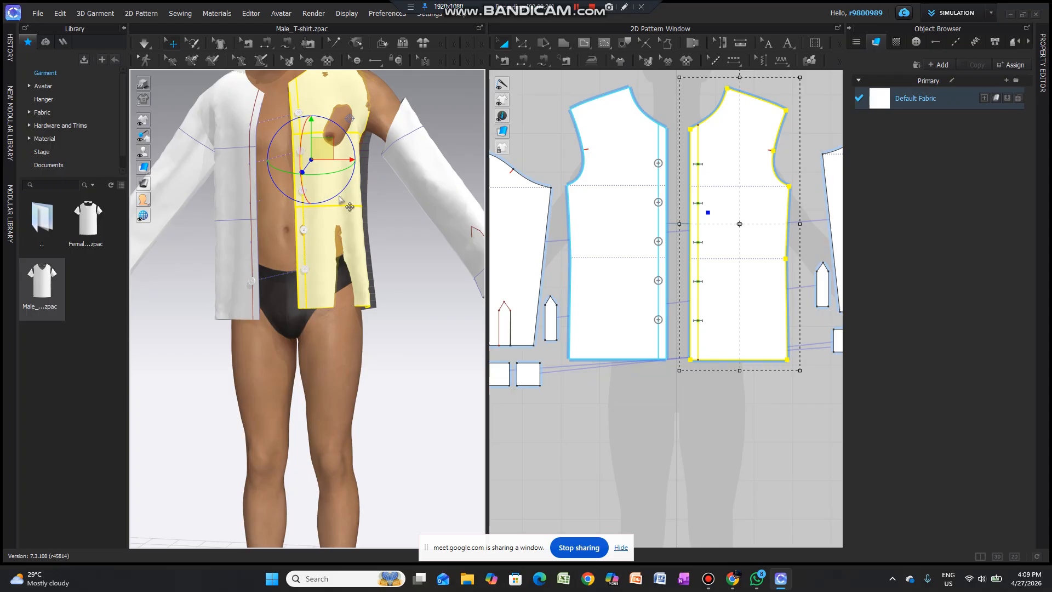
pyautogui.moveTo(418, 244)
pyautogui.mouseDown(button='right')
pyautogui.moveTo(358, 256)
pyautogui.moveTo(406, 222)
pyautogui.mouseUp(button='right')
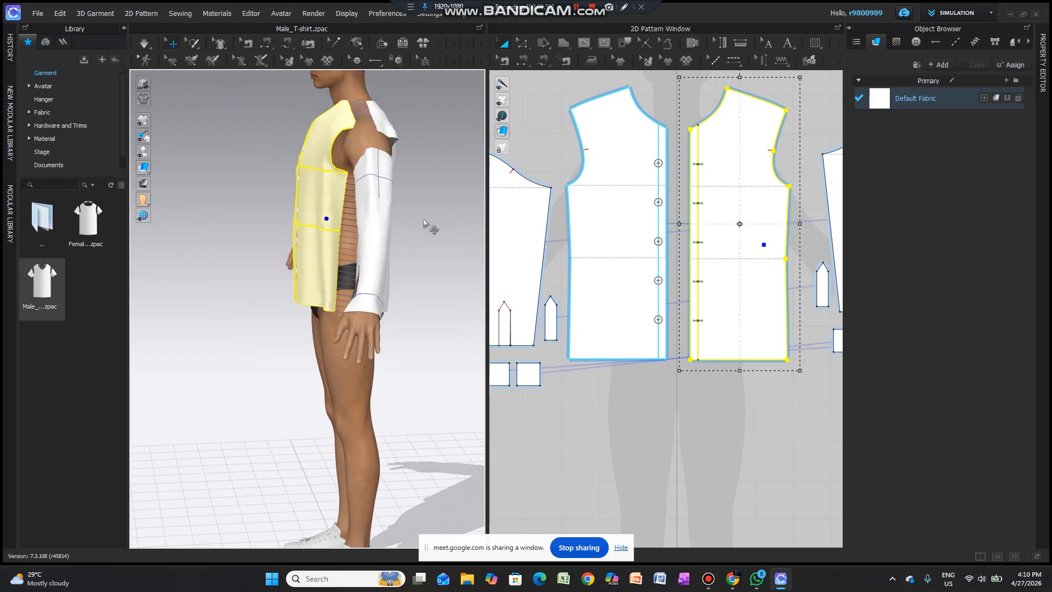
pyautogui.moveTo(399, 228); pyautogui.dragTo(457, 219, button='right')
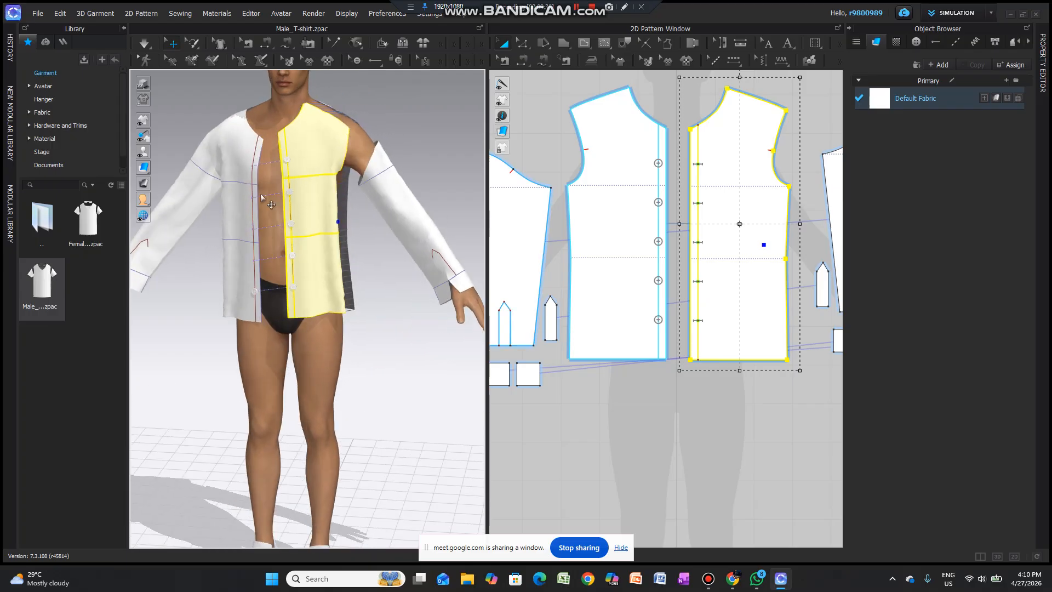
pyautogui.click(232, 198)
pyautogui.hotkey('ctrl', 'a')
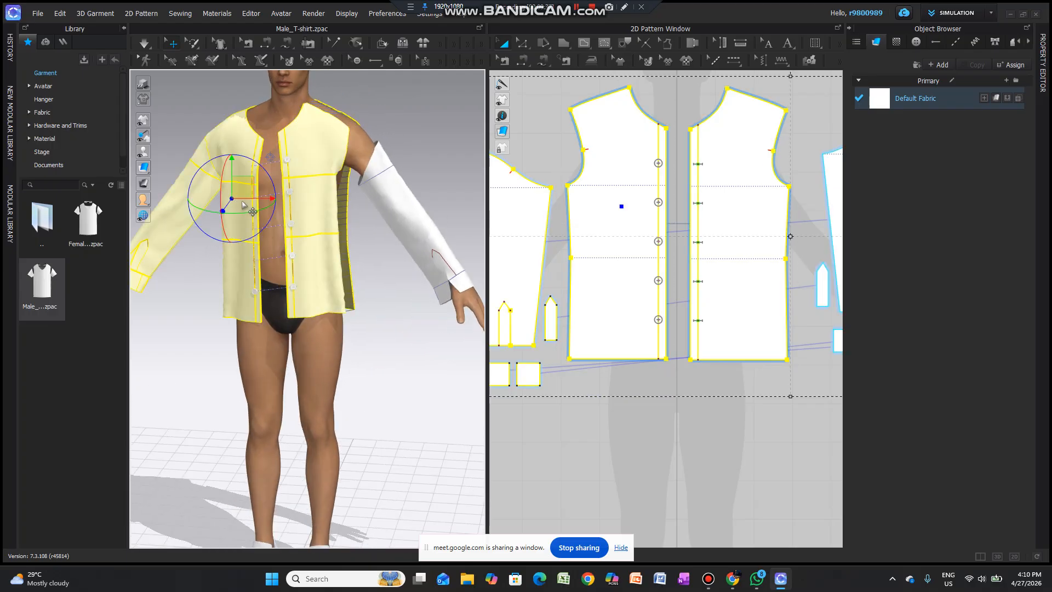
pyautogui.moveTo(231, 198)
pyautogui.mouseDown()
pyautogui.moveTo(252, 202)
pyautogui.moveTo(242, 202)
pyautogui.mouseUp()
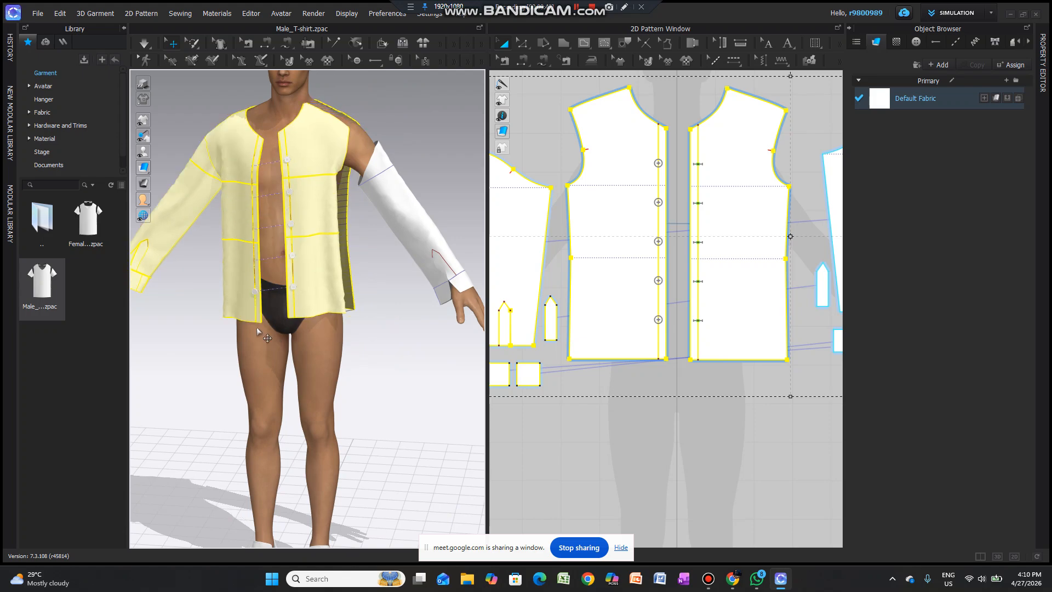
pyautogui.click(207, 340)
pyautogui.click(242, 263)
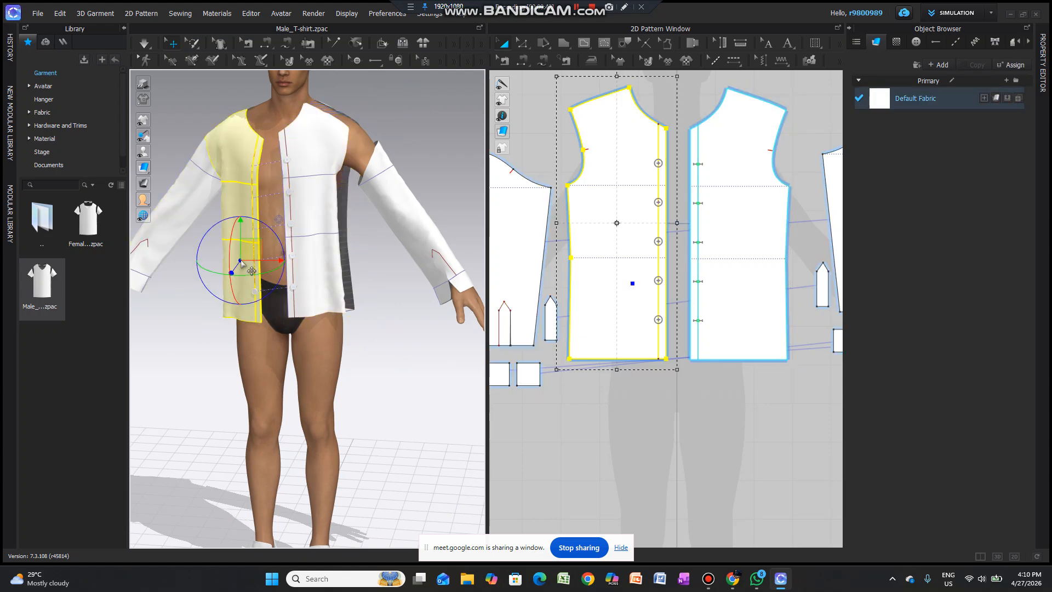
pyautogui.rightClick(240, 260)
pyautogui.click(215, 267)
pyautogui.click(216, 268)
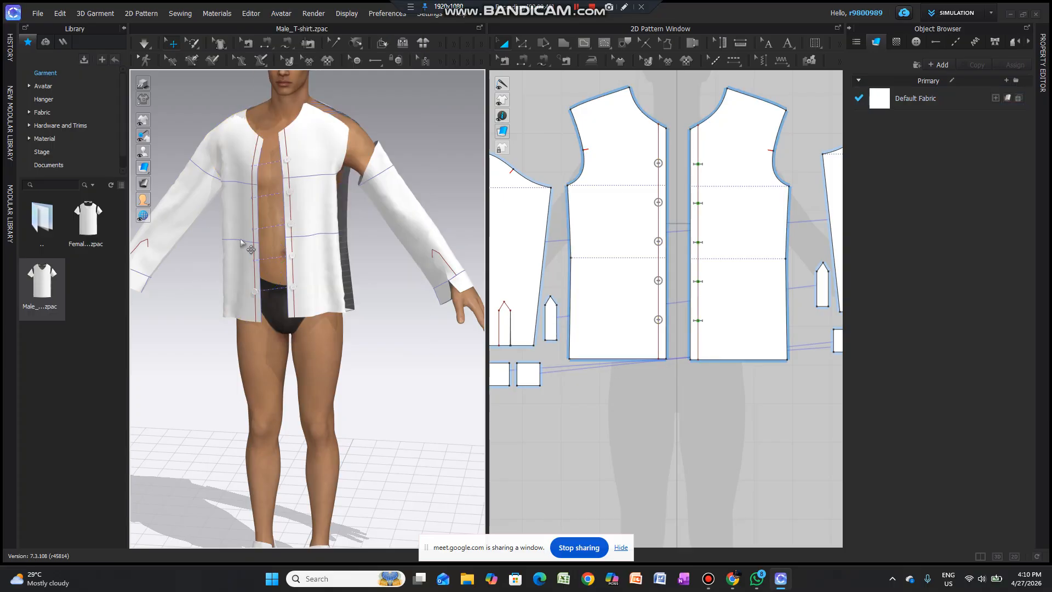
# Step: Reset the 3D arrangement of the button-side front and move the piece toward the centre front of the avatar
pyautogui.rightClick(240, 239)
pyautogui.moveTo(242, 228)
pyautogui.mouseDown()
pyautogui.moveTo(270, 230)
pyautogui.moveTo(236, 239)
pyautogui.mouseUp()
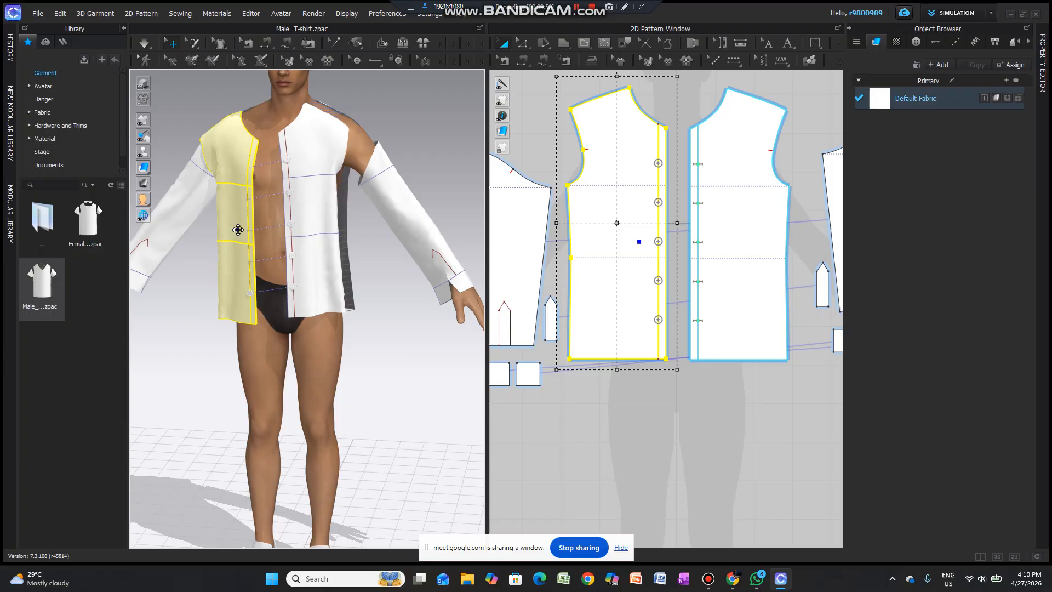
pyautogui.rightClick(238, 230)
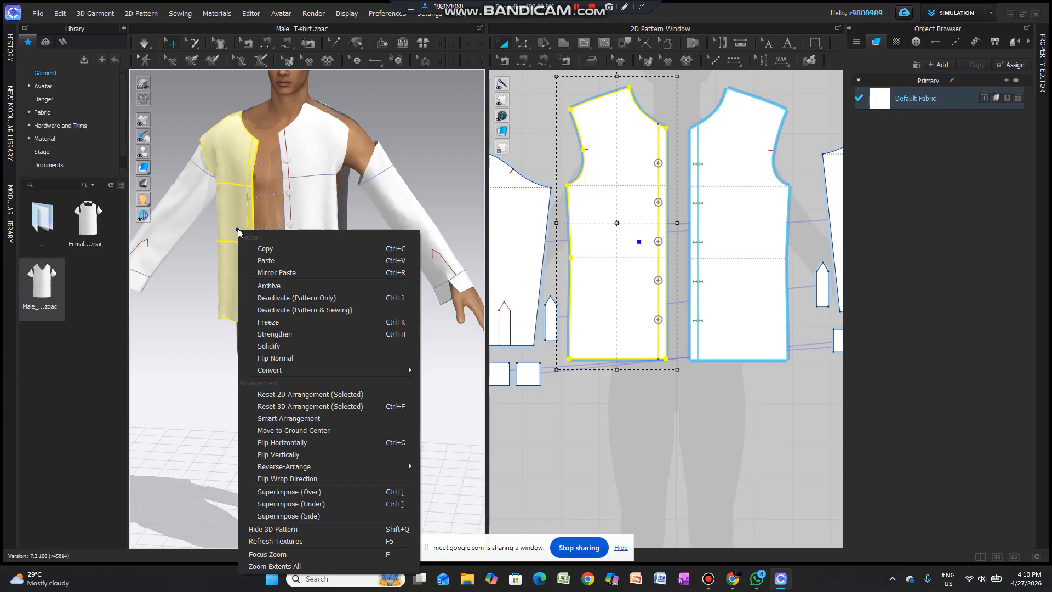
pyautogui.click(290, 406)
pyautogui.click(306, 264)
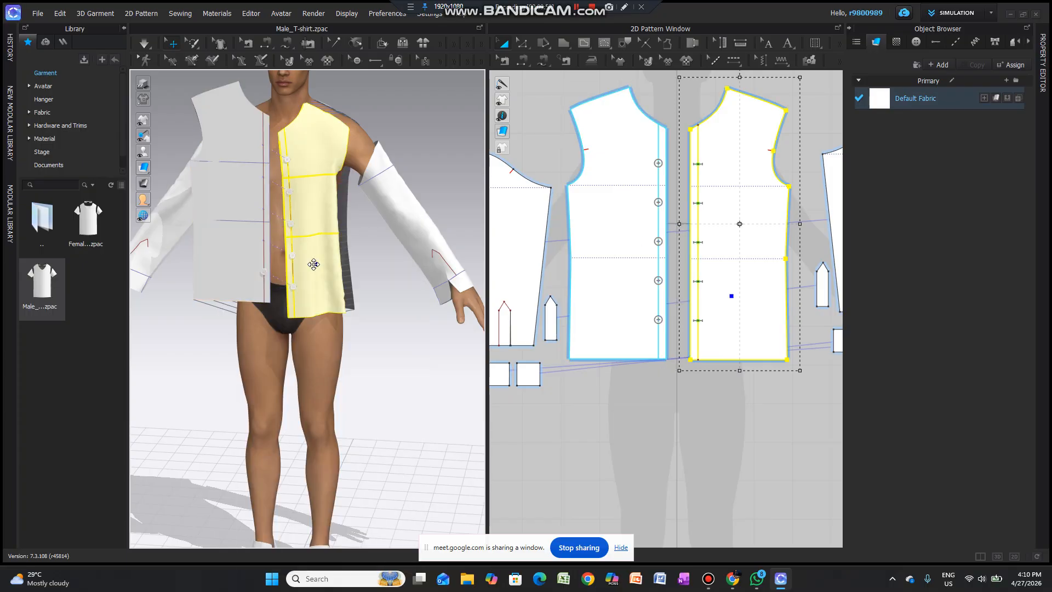
pyautogui.click(263, 244)
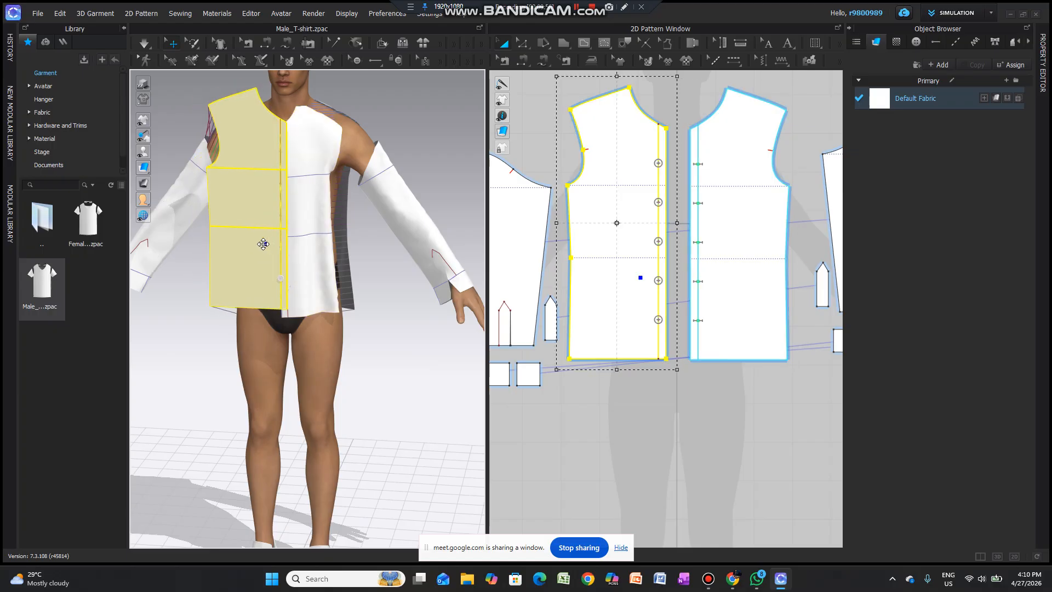
# Step: Open the pattern and arrangement options for the buttonhole front on the avatar
pyautogui.click(301, 240)
pyautogui.rightClick(301, 240)
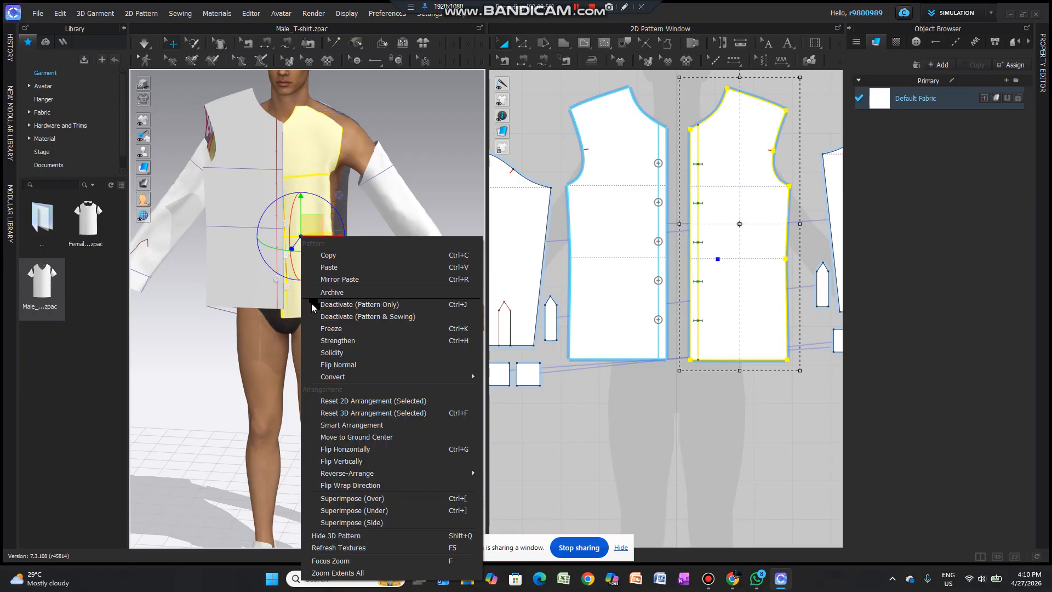